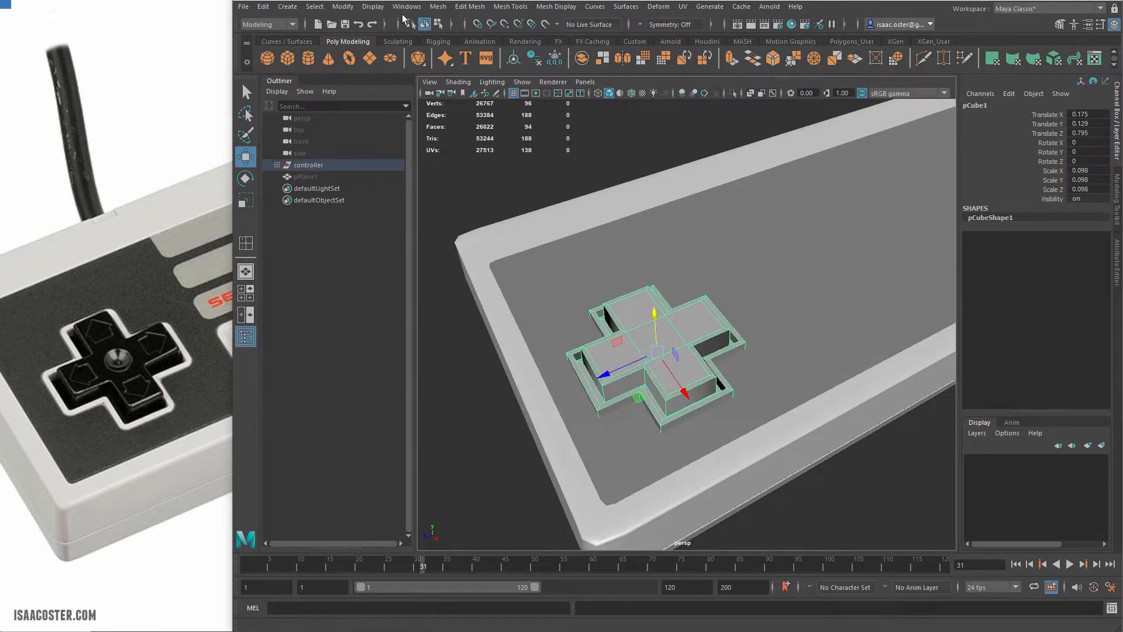
# Add divisions to the selected D-pad mesh.
pyautogui.click(408, 7)
pyautogui.click(470, 6)
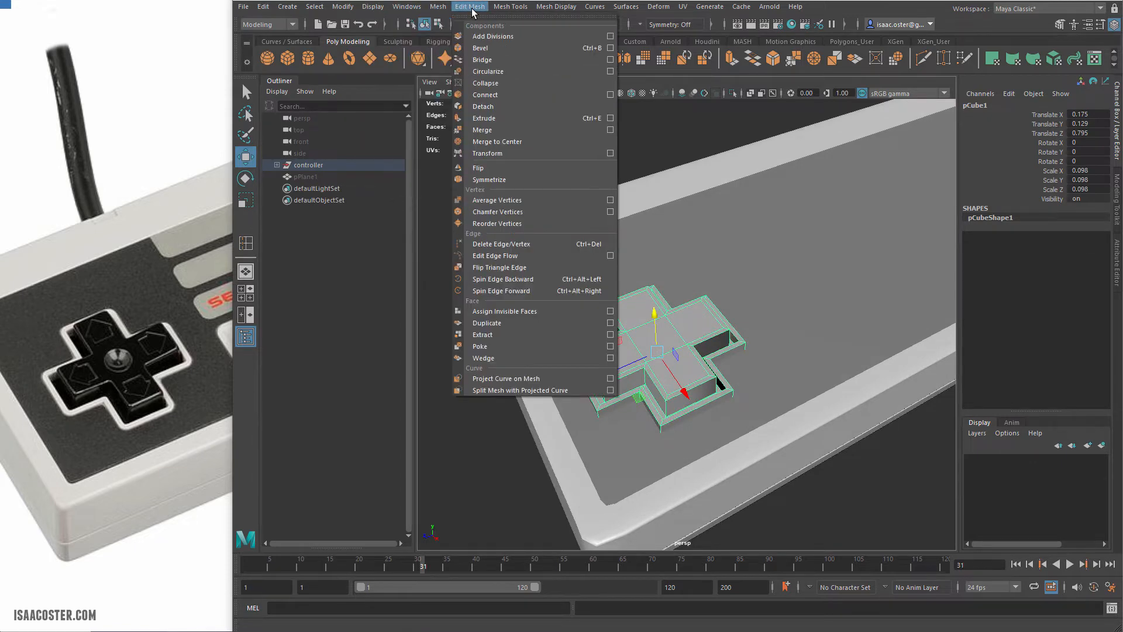
pyautogui.click(491, 37)
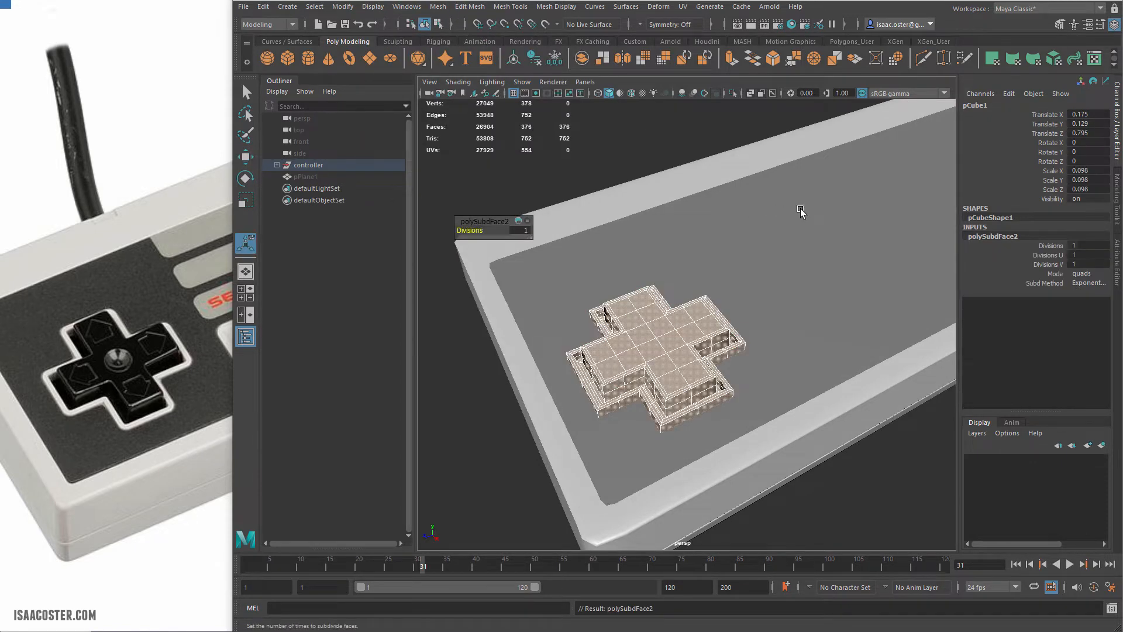
# Try 4 divisions on the D-pad mesh with a smooth mesh preview, cancelling the preview operation.
pyautogui.doubleClick(1091, 247)
pyautogui.press('Return')
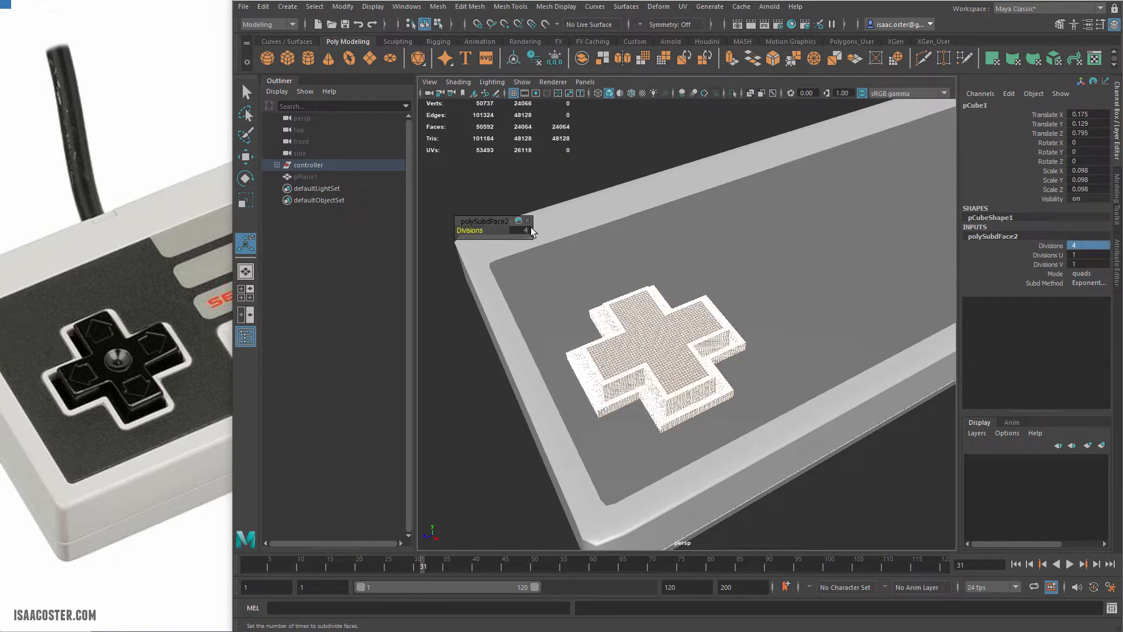
pyautogui.press('3')
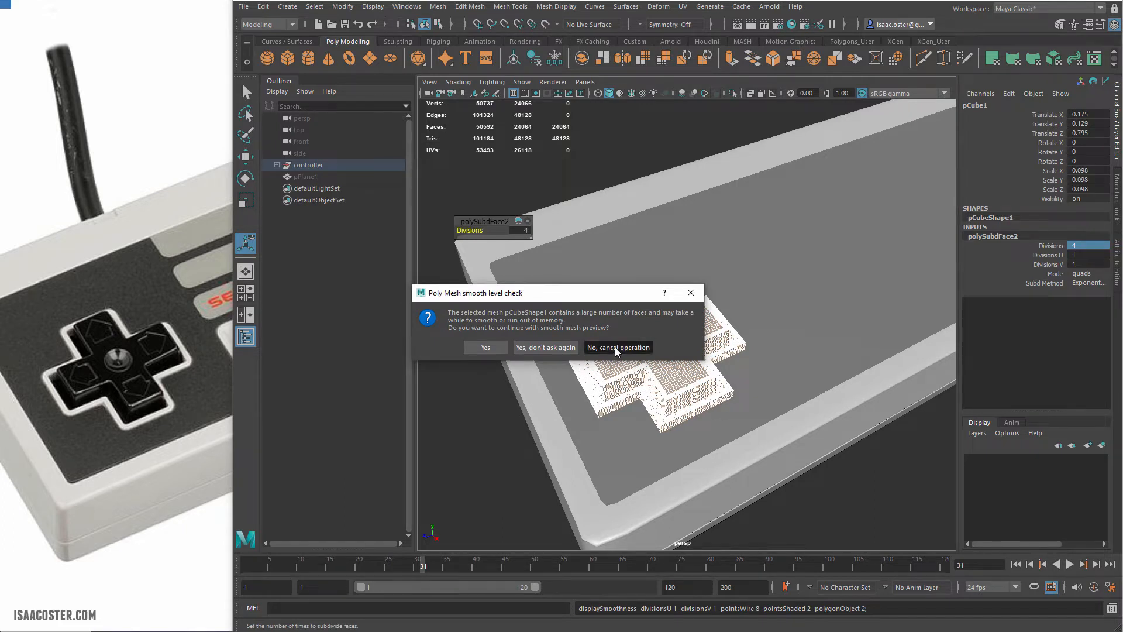
pyautogui.click(616, 346)
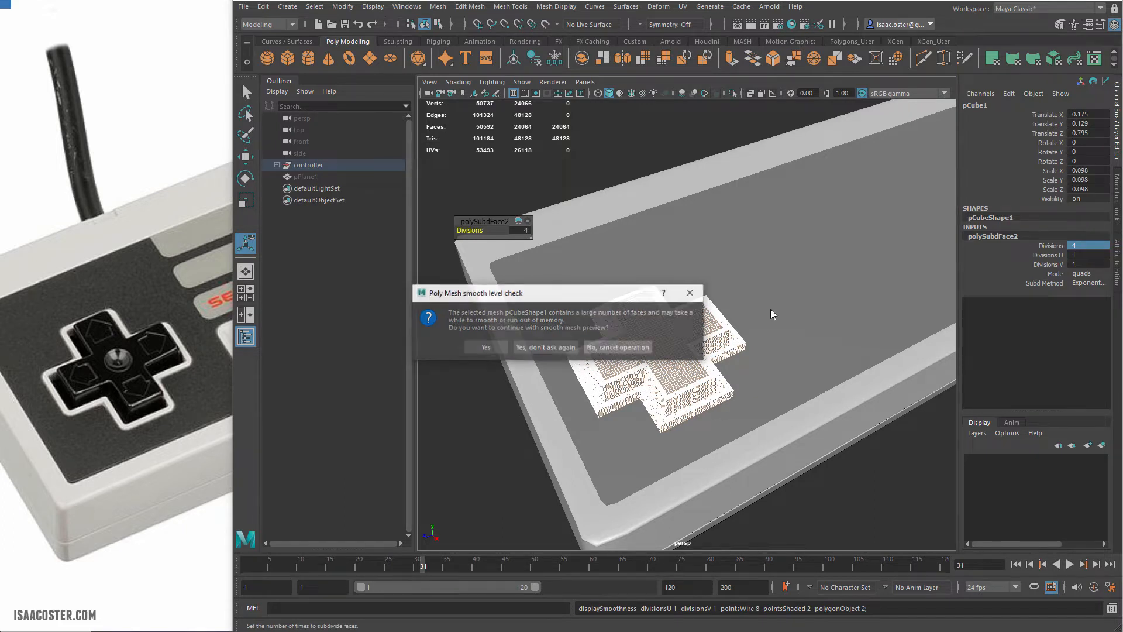
# Try 3 divisions on the D-pad mesh and reselect it to check the density.
pyautogui.click(1086, 244)
pyautogui.press('Return')
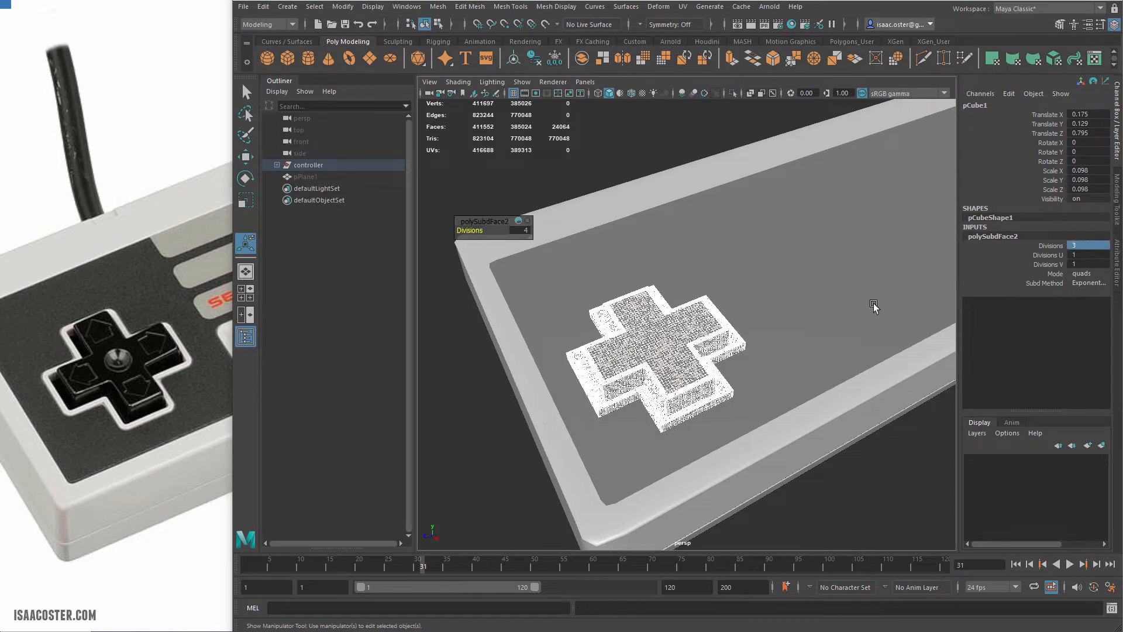
pyautogui.click(579, 202)
pyautogui.click(654, 349)
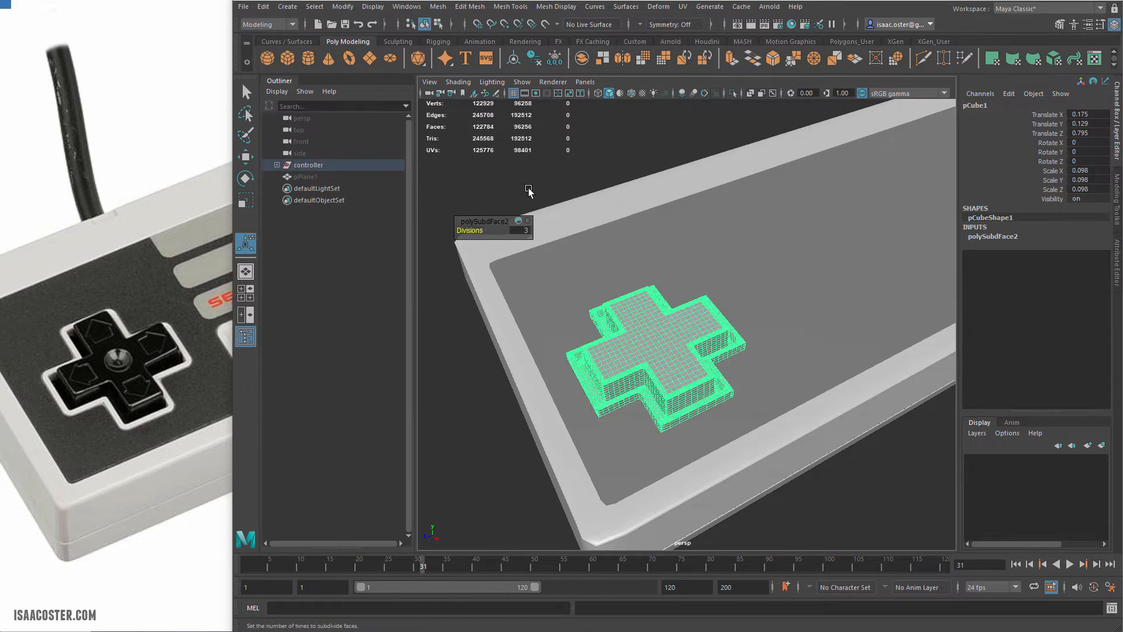
# Set the D-pad mesh's Divisions to 2 and reselect the mesh.
pyautogui.click(1003, 236)
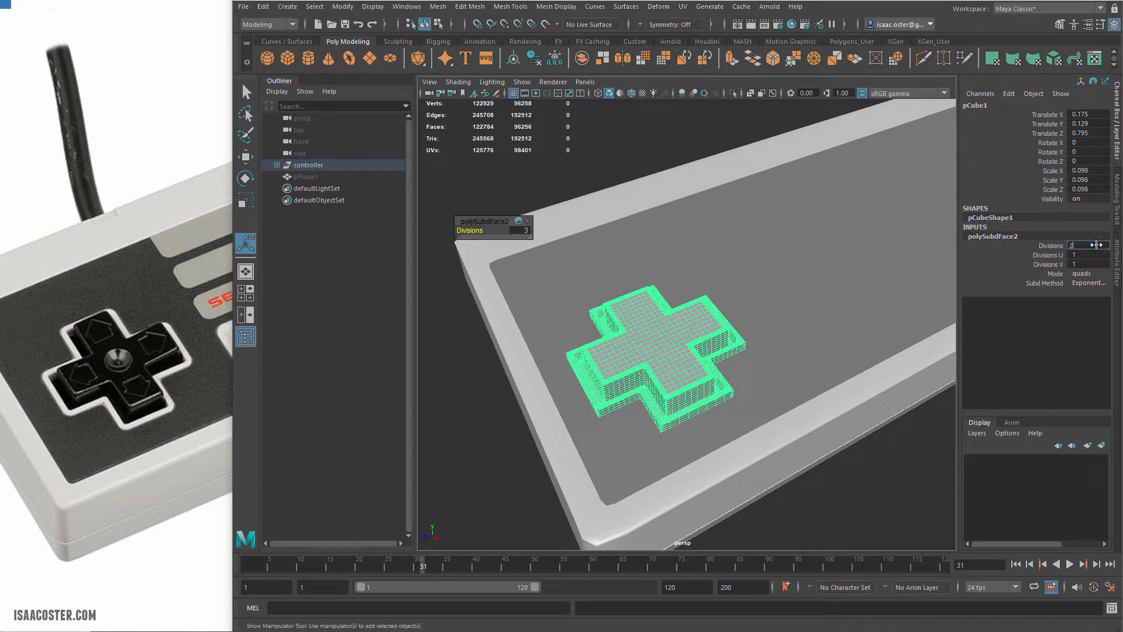
pyautogui.click(1097, 245)
pyautogui.write('2')
pyautogui.press('Return')
pyautogui.click(598, 205)
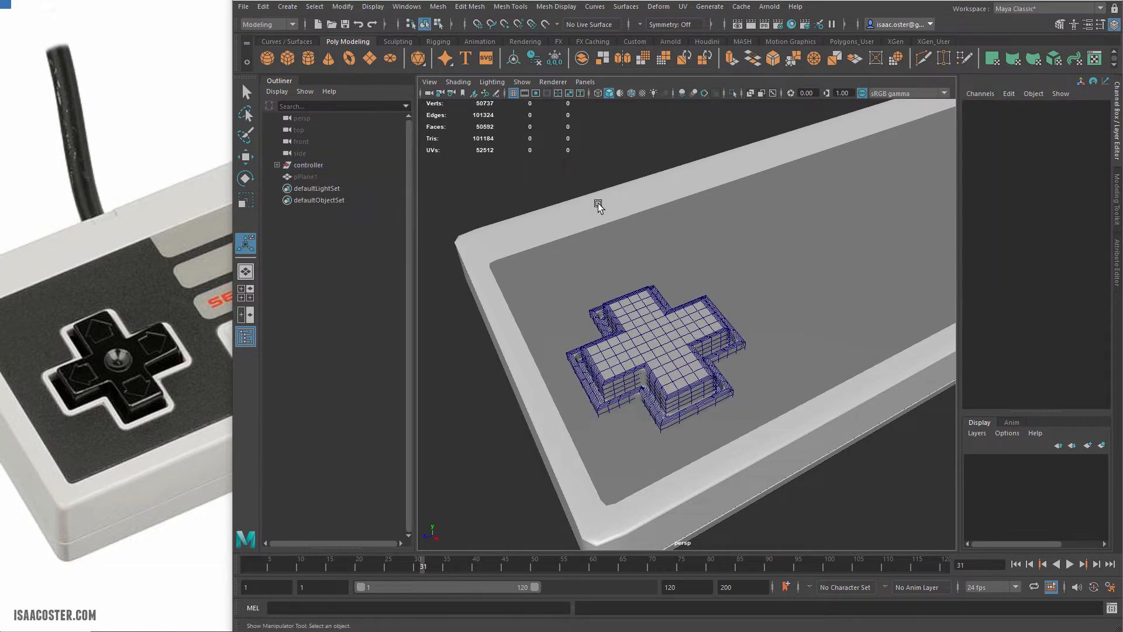
pyautogui.click(663, 358)
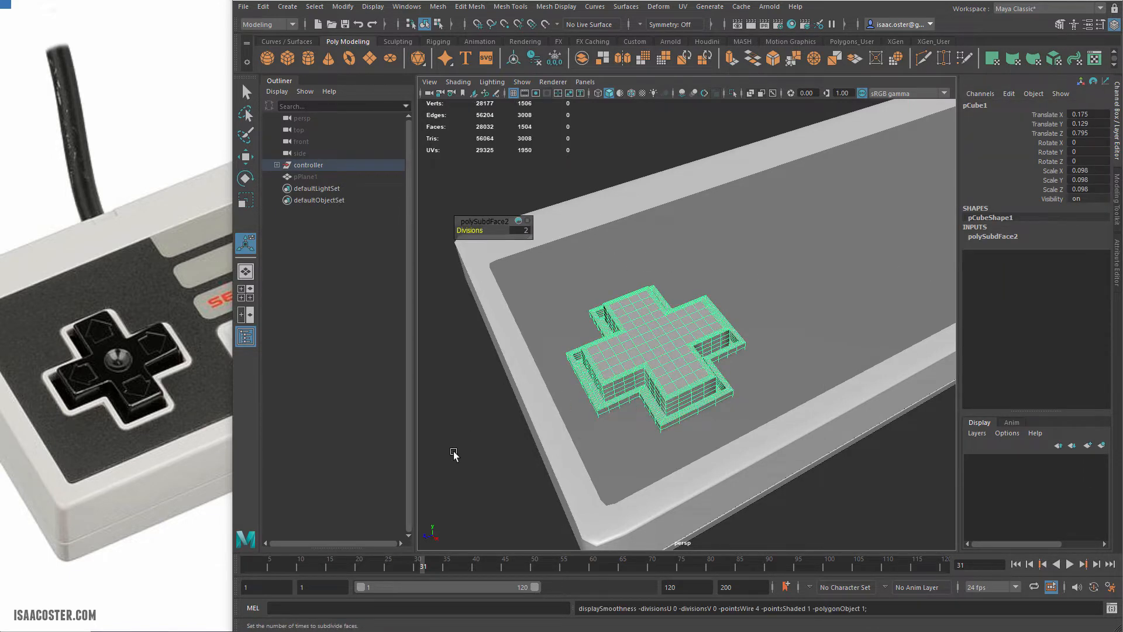
# Apply the Smooth operation to the D-pad mesh to round its edges.
pyautogui.click(454, 449)
pyautogui.click(677, 338)
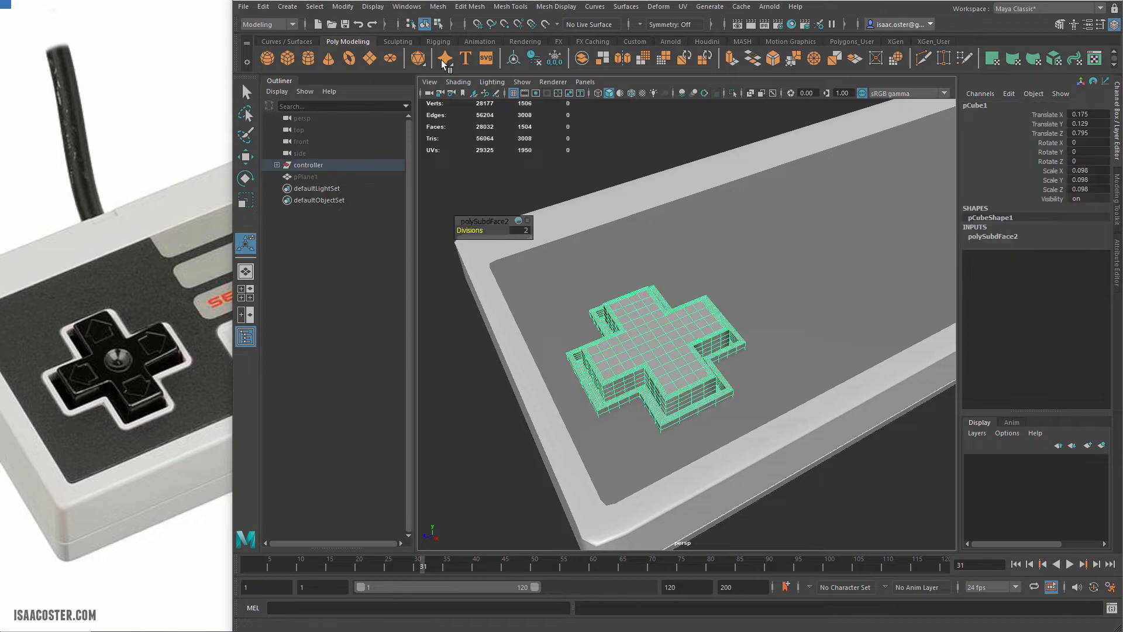
pyautogui.click(437, 7)
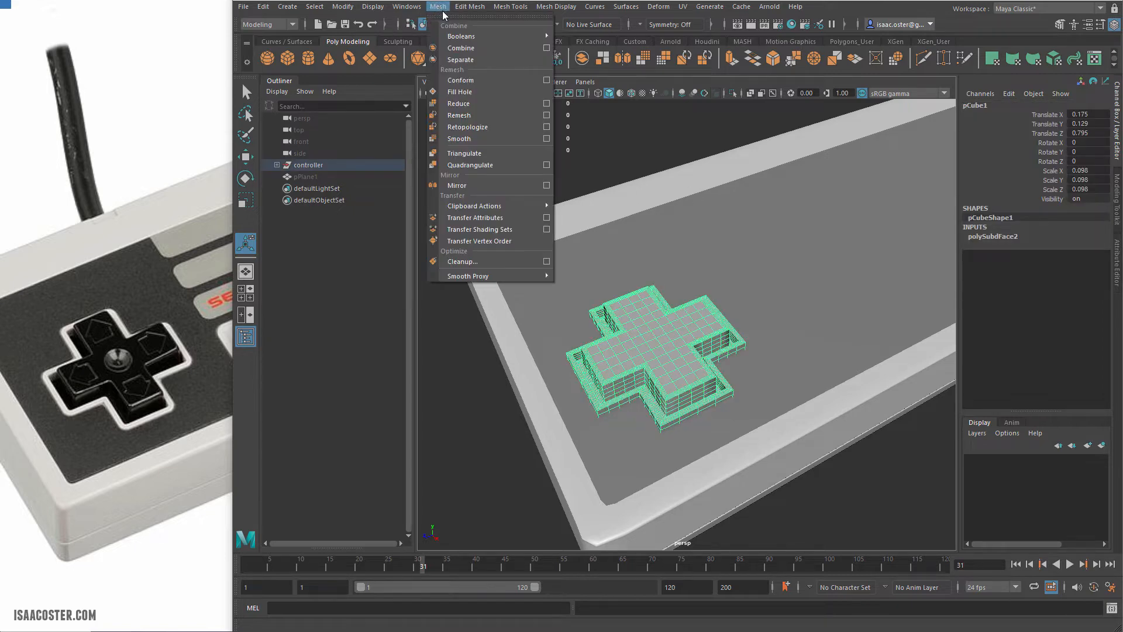
pyautogui.click(459, 138)
pyautogui.click(618, 241)
pyautogui.keyDown('alt'); pyautogui.moveTo(617, 241); pyautogui.dragTo(657, 374); pyautogui.keyUp('alt')
pyautogui.click(659, 371)
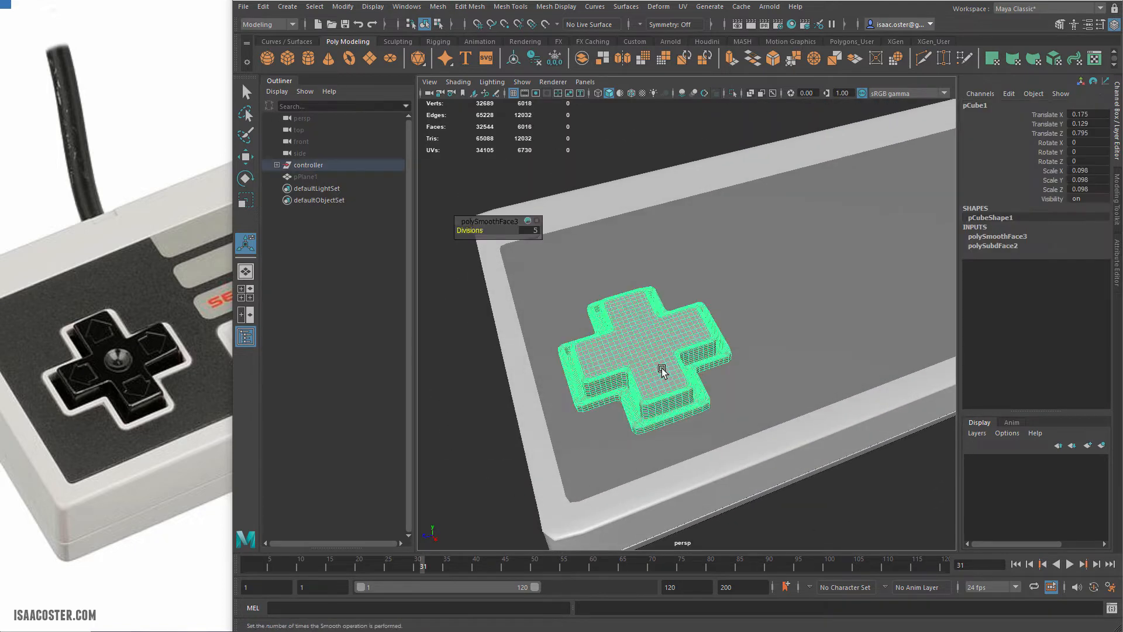
# Examine the smoothed D-pad's corners and rim from several angles against the reference photo.
pyautogui.click(478, 377)
pyautogui.keyDown('alt'); pyautogui.moveTo(613, 357); pyautogui.dragTo(622, 364); pyautogui.keyUp('alt')
pyautogui.click(621, 363)
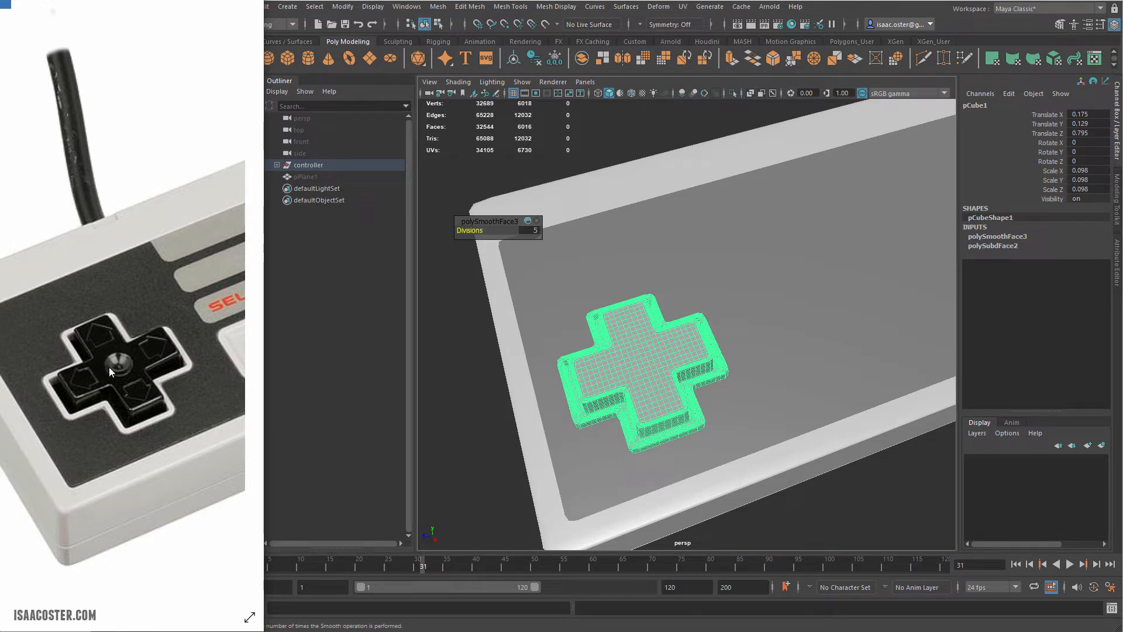
pyautogui.moveTo(681, 318)
pyautogui.keyDown('alt'); pyautogui.mouseDown()
pyautogui.moveTo(710, 318)
pyautogui.moveTo(672, 306)
pyautogui.mouseUp(); pyautogui.keyUp('alt')
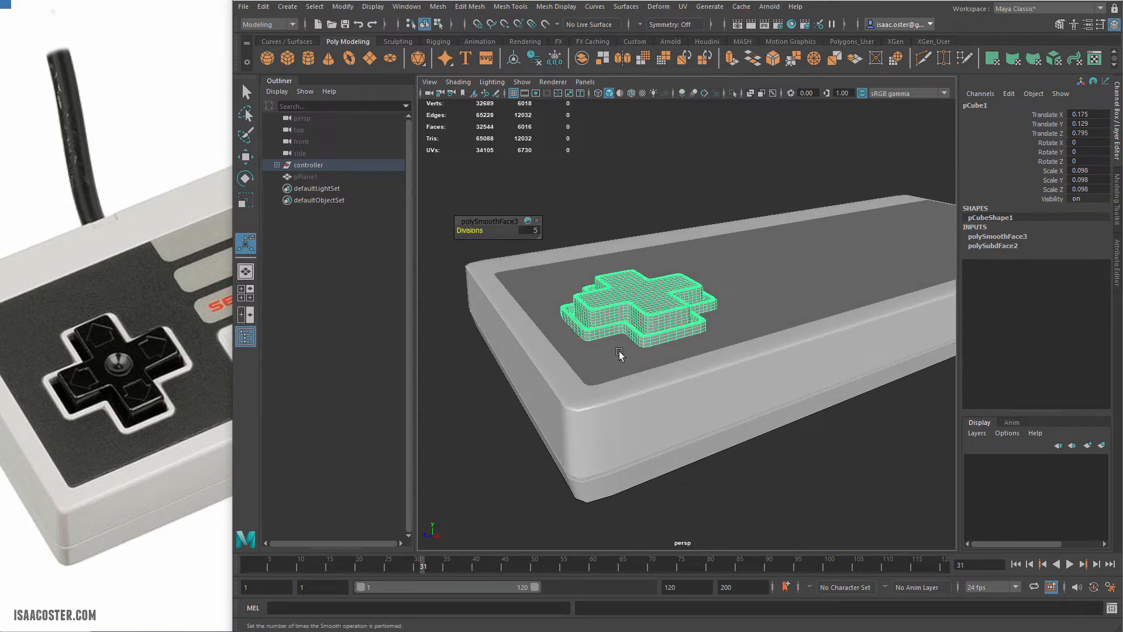
pyautogui.keyDown('alt'); pyautogui.moveTo(614, 353); pyautogui.dragTo(597, 440); pyautogui.keyUp('alt')
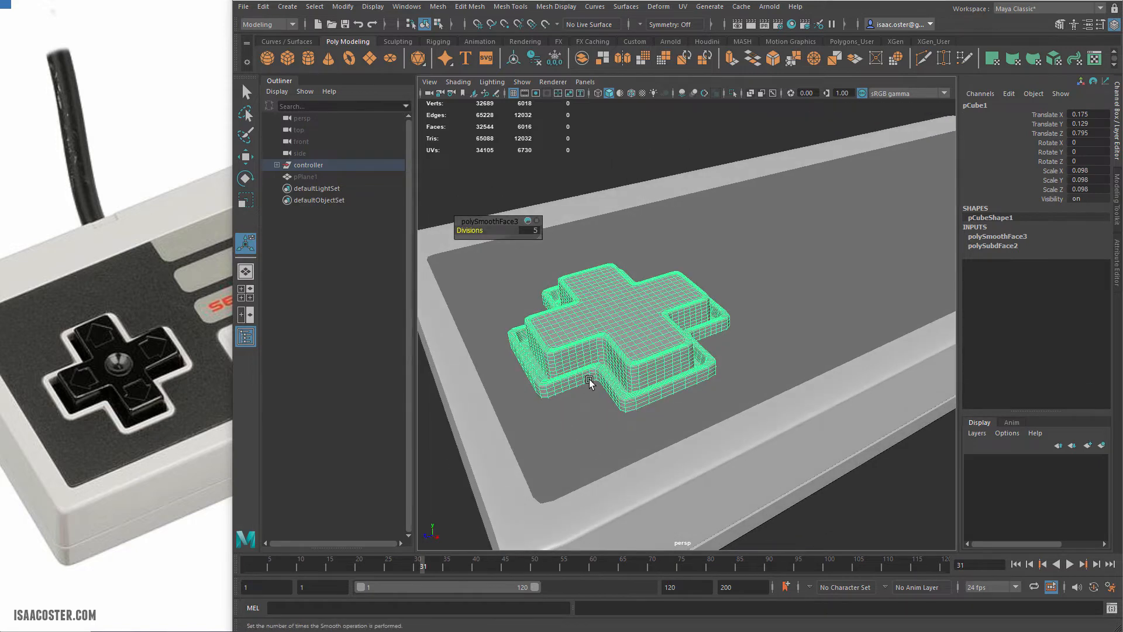
pyautogui.scroll(4, 549, 387)
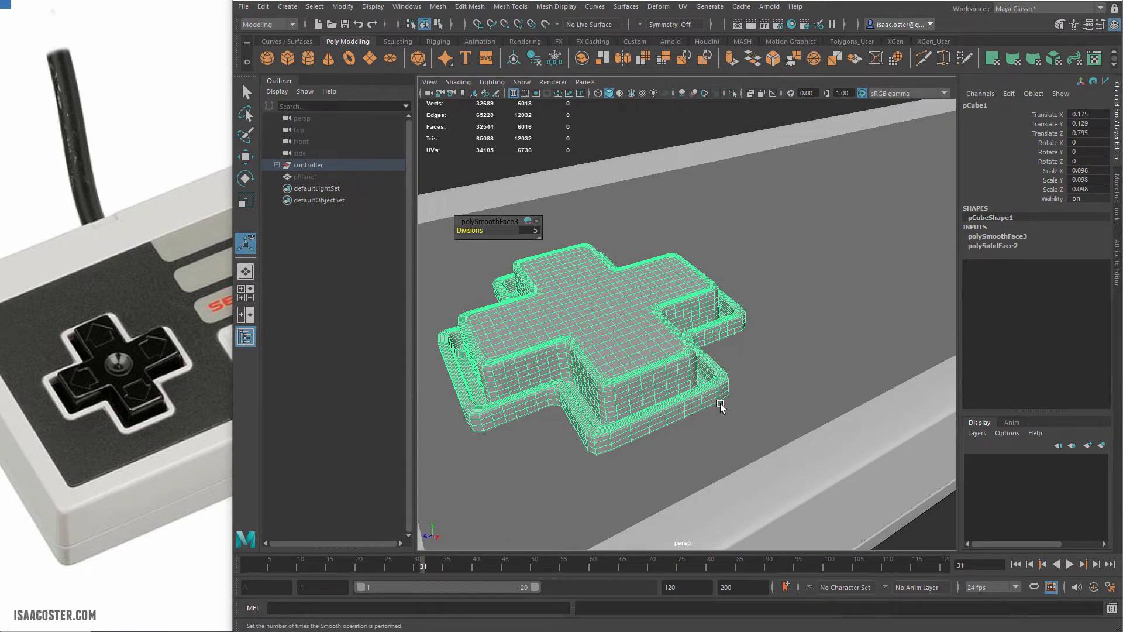
pyautogui.keyDown('alt'); pyautogui.moveTo(593, 440); pyautogui.dragTo(608, 258); pyautogui.keyUp('alt')
pyautogui.click(544, 170)
pyautogui.keyDown('alt'); pyautogui.moveTo(544, 170); pyautogui.dragTo(649, 261); pyautogui.keyUp('alt')
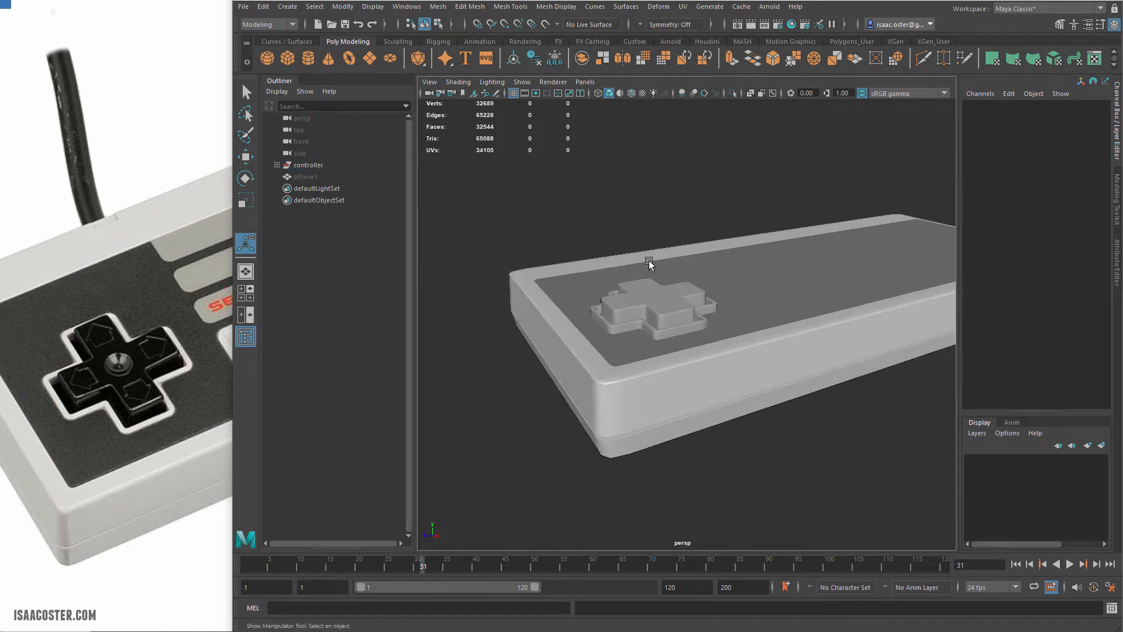
pyautogui.keyDown('alt'); pyautogui.moveTo(649, 261); pyautogui.dragTo(660, 329, button='middle'); pyautogui.keyUp('alt')
pyautogui.moveTo(659, 330)
pyautogui.keyDown('alt'); pyautogui.mouseDown()
pyautogui.moveTo(650, 296)
pyautogui.moveTo(648, 313)
pyautogui.mouseUp(); pyautogui.keyUp('alt')
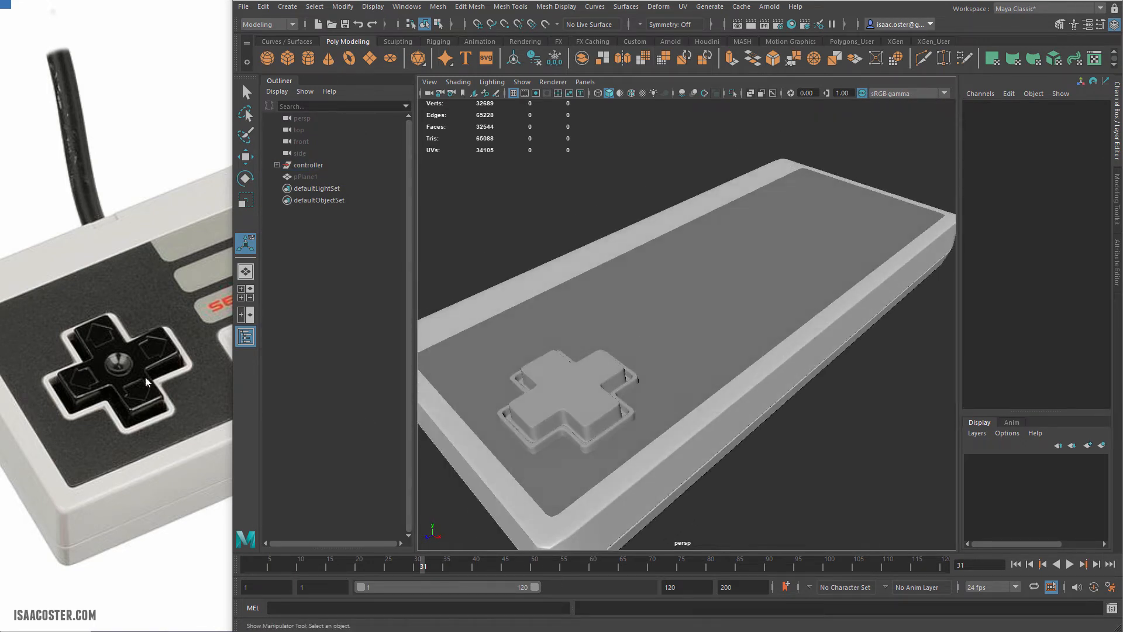
# Reframe the reference photo on the Select, Start, B and A buttons of the controller.
pyautogui.moveTo(213, 313)
pyautogui.mouseDown(button='right')
pyautogui.moveTo(108, 334)
pyautogui.moveTo(57, 324)
pyautogui.moveTo(145, 328)
pyautogui.moveTo(232, 304)
pyautogui.mouseUp(button='right')
pyautogui.moveTo(54, 25)
pyautogui.moveTo(55, 24); pyautogui.dragTo(18, 24)
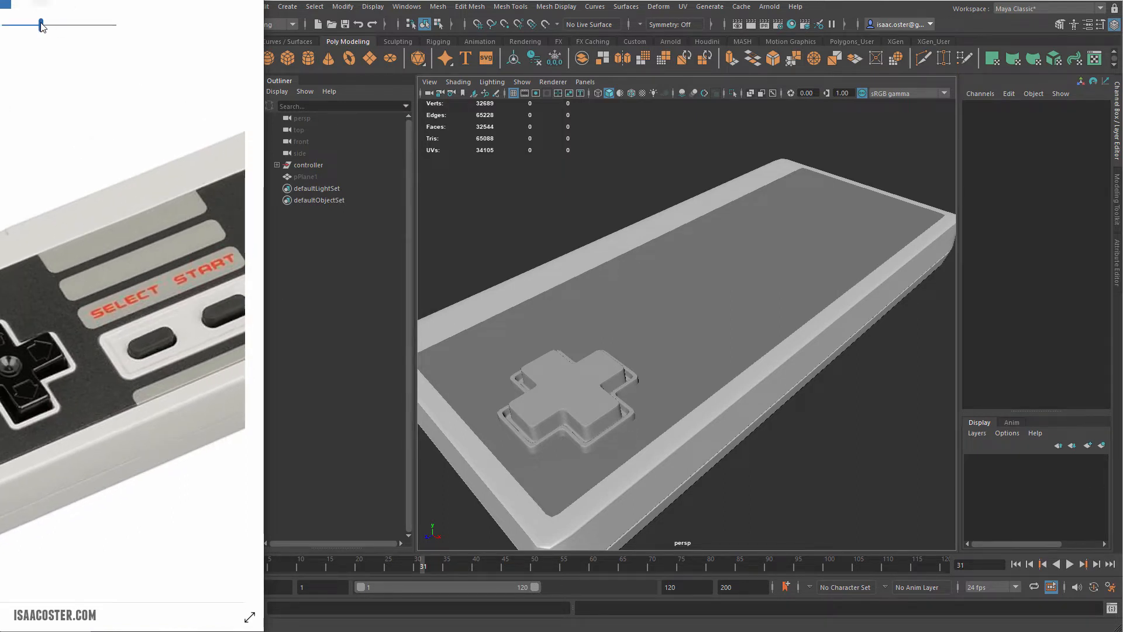
pyautogui.moveTo(142, 321); pyautogui.dragTo(88, 349, button='right')
pyautogui.keyDown('alt'); pyautogui.moveTo(769, 347); pyautogui.dragTo(765, 345); pyautogui.keyUp('alt')
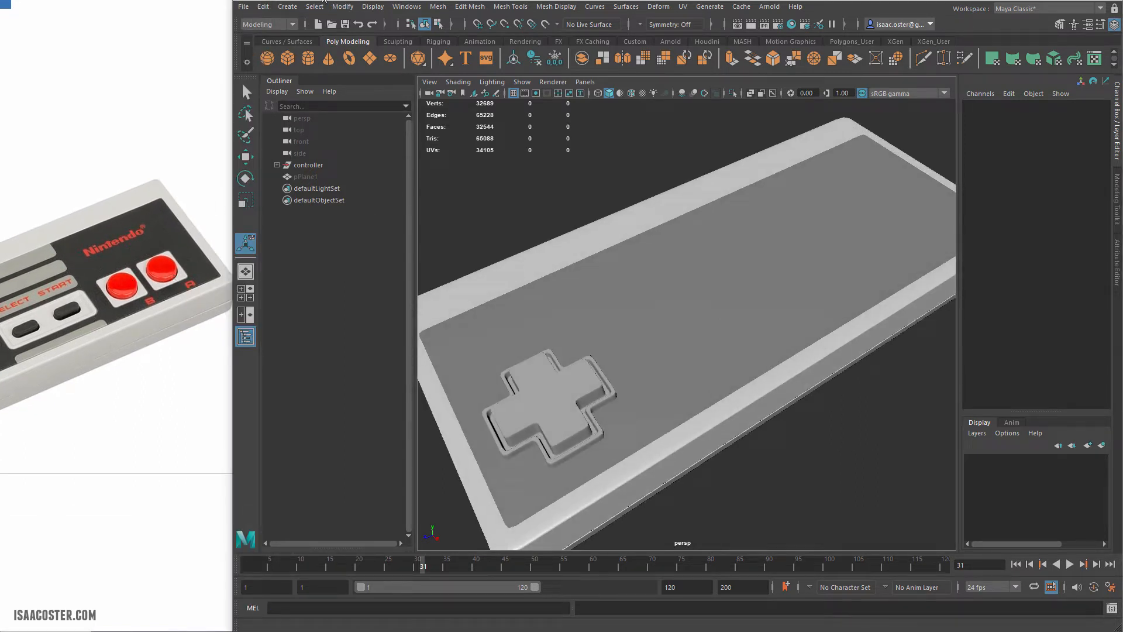
# Create a polygon cylinder and scale it down to about 0.055 in X and Z and 0.021 in Y.
pyautogui.click(288, 6)
pyautogui.moveTo(311, 38)
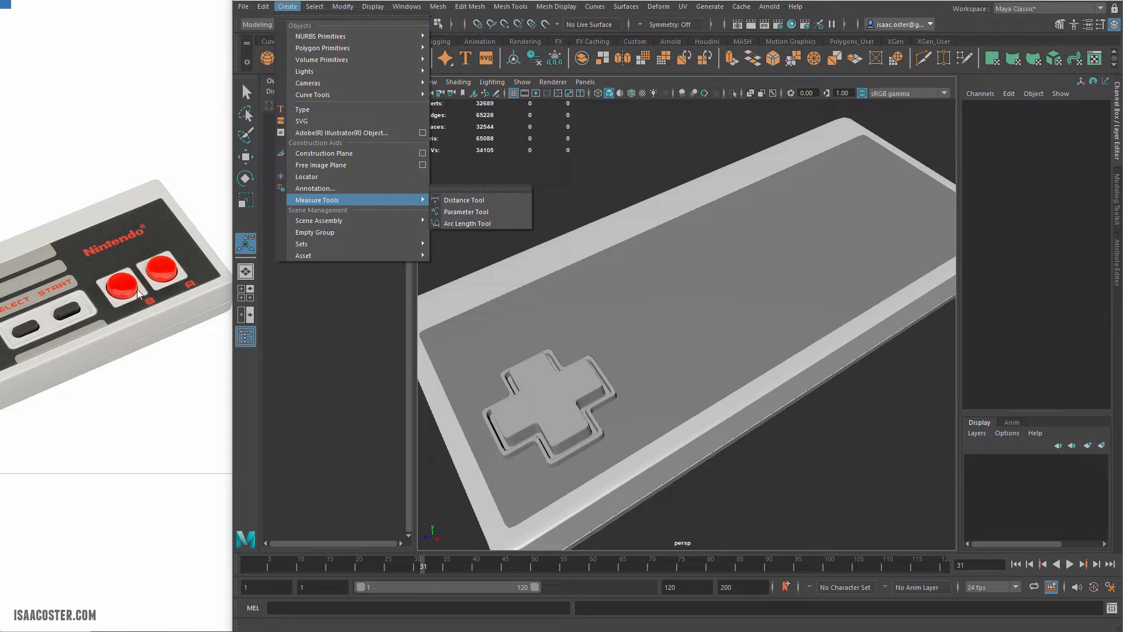
pyautogui.moveTo(321, 8)
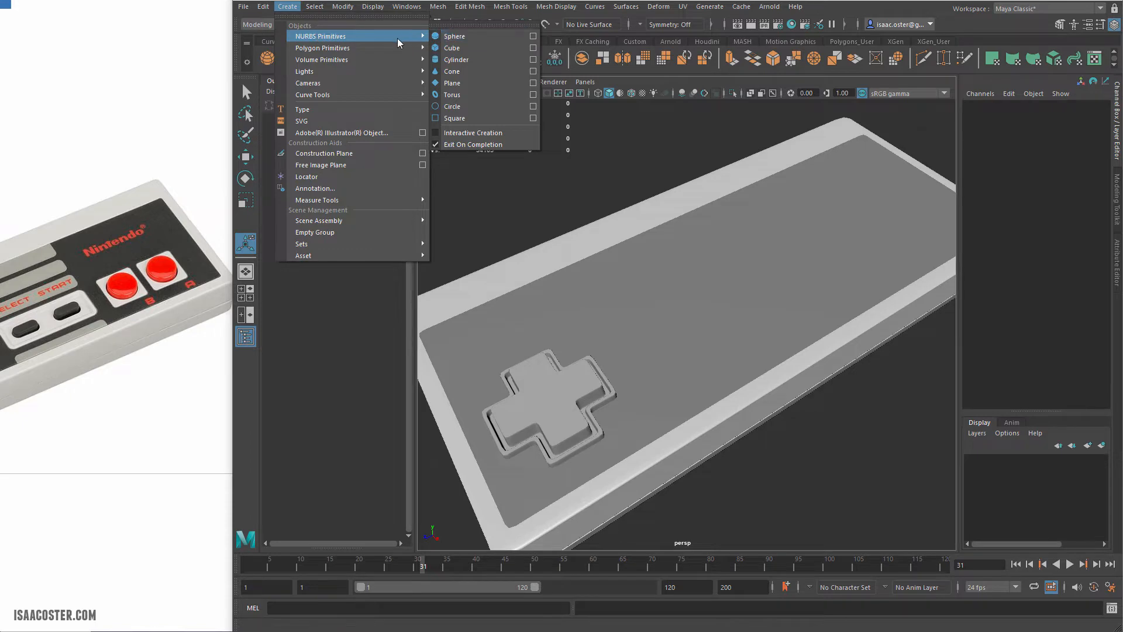
pyautogui.moveTo(385, 51)
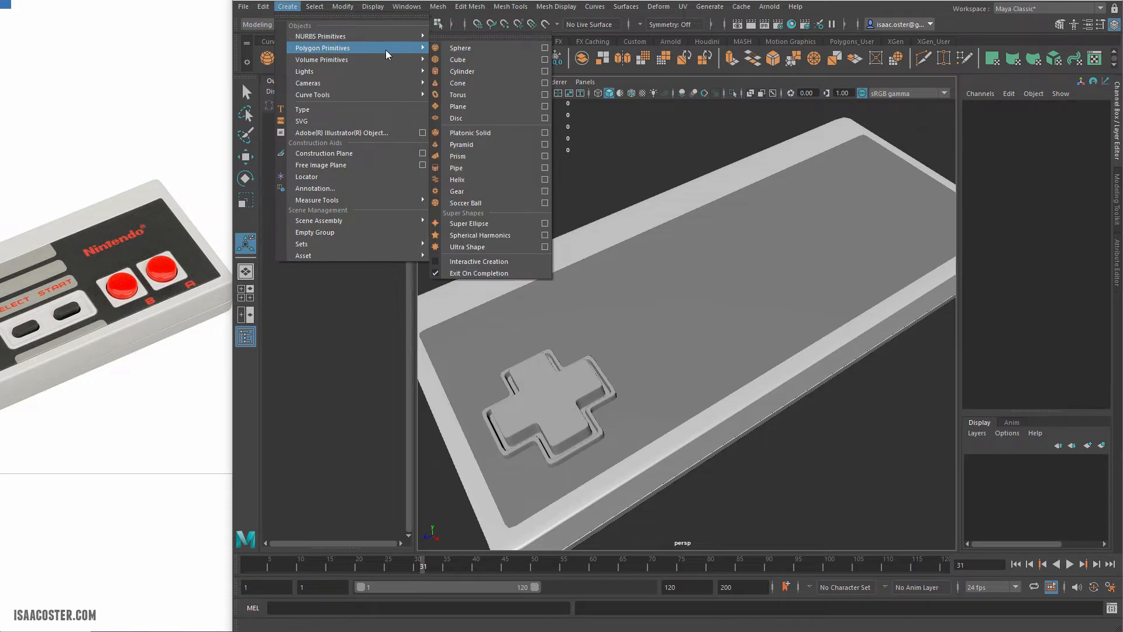
pyautogui.click(469, 69)
pyautogui.press('f')
pyautogui.press('r')
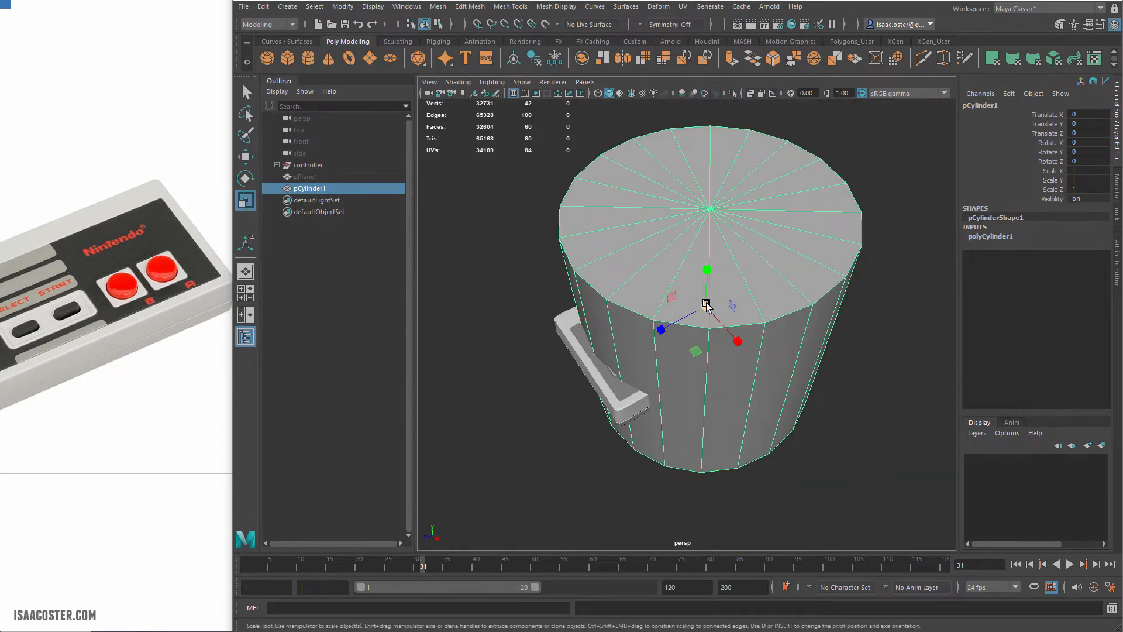
pyautogui.moveTo(707, 303); pyautogui.dragTo(654, 330)
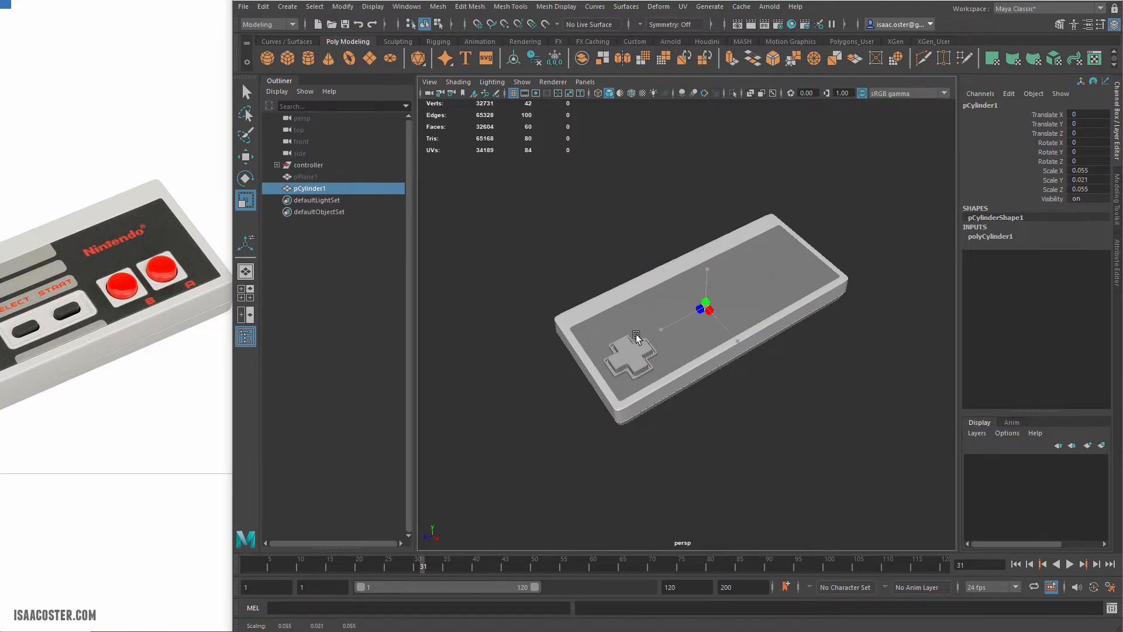
# Raise the cylinder onto the controller's face at about Translate Y 0.163 and scale it to about 0.08, 0.03, 0.08.
pyautogui.press('w')
pyautogui.moveTo(706, 284); pyautogui.dragTo(706, 270)
pyautogui.press('f')
pyautogui.scroll(-5, 549, 351)
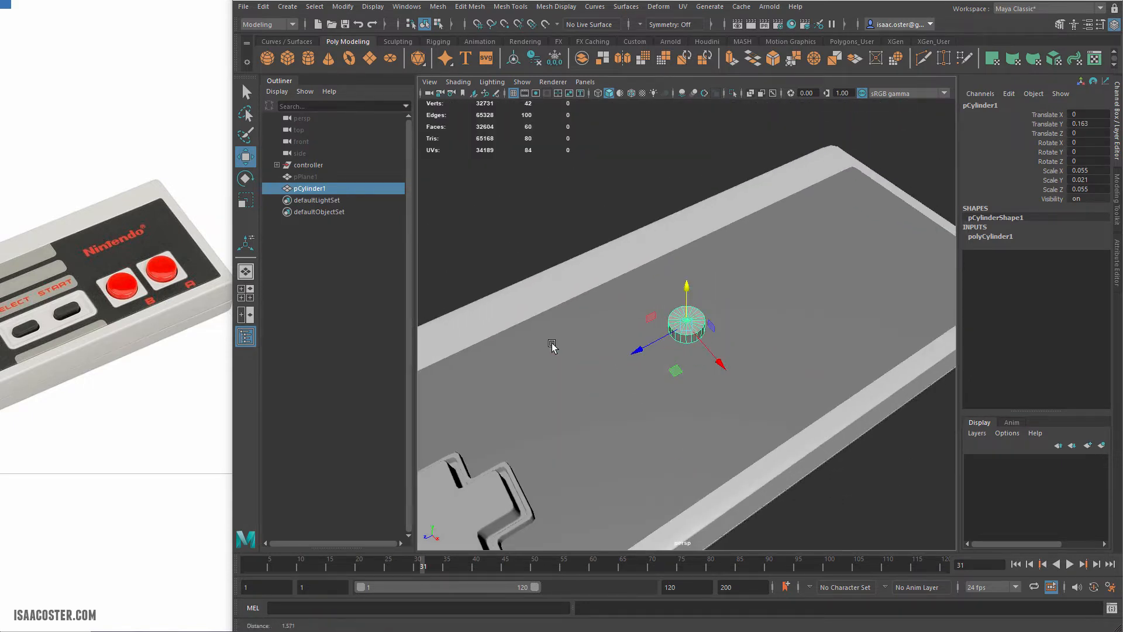
pyautogui.press('r')
pyautogui.moveTo(691, 326); pyautogui.dragTo(717, 327)
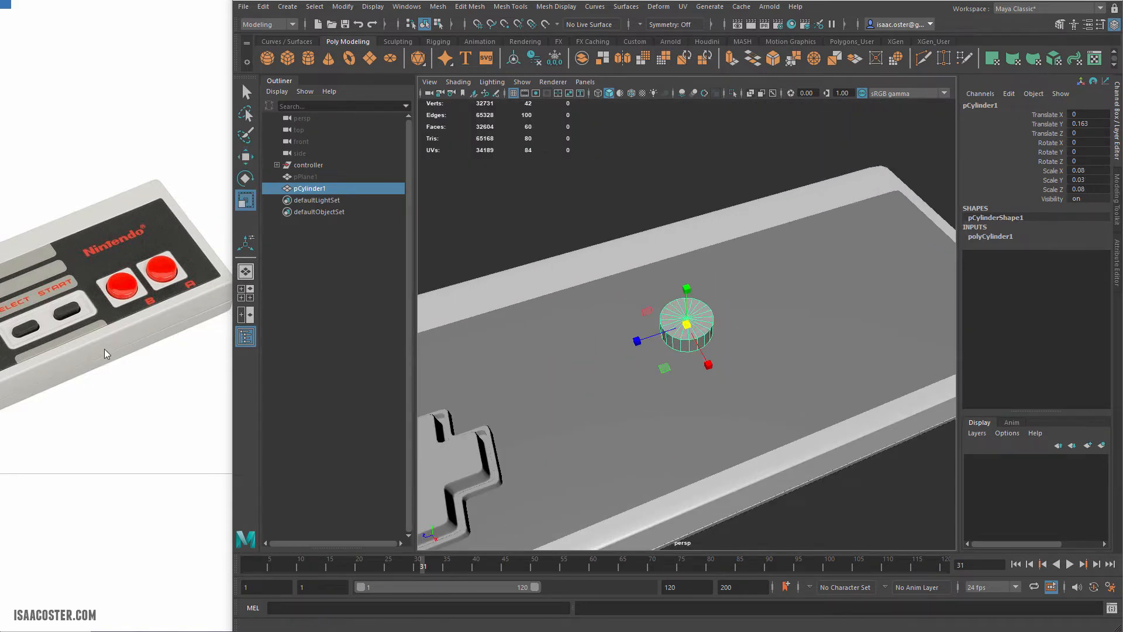
# Fit the controller into the reference view and move the cylinder over the D-pad's centre, at about Translate X 0.184 and Z 0.802.
pyautogui.click(59, 3)
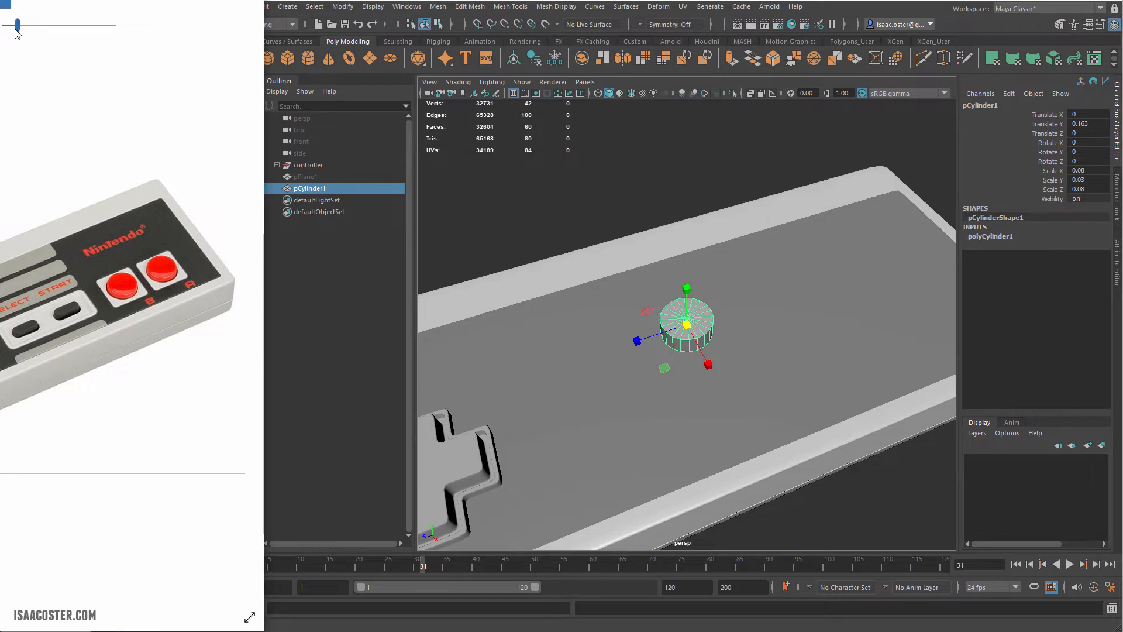
pyautogui.moveTo(17, 27); pyautogui.dragTo(4, 34)
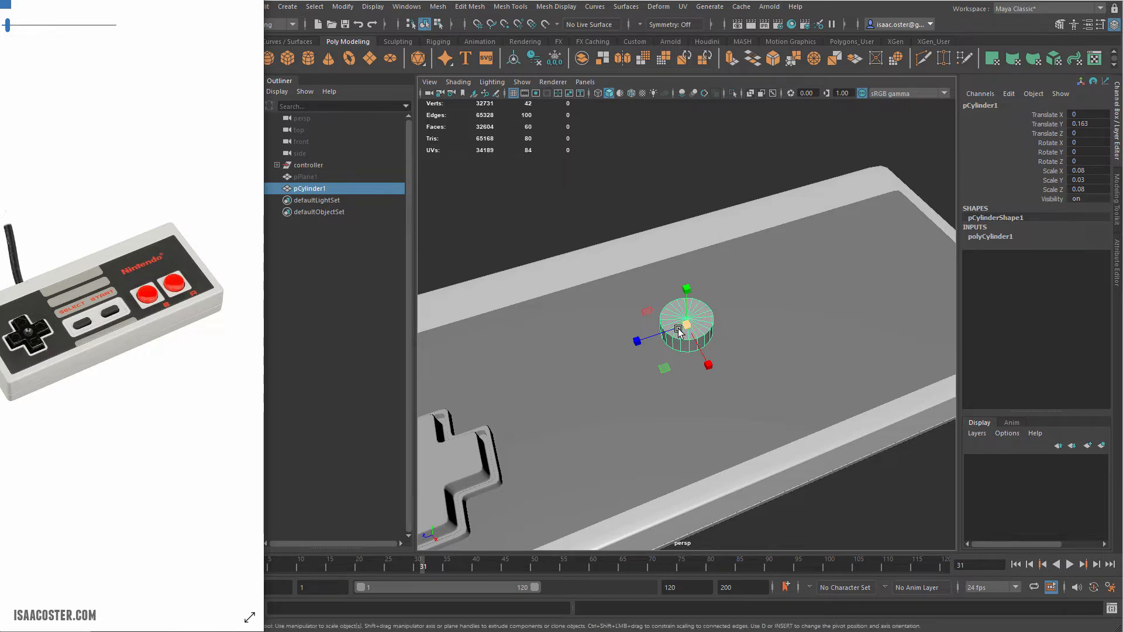
pyautogui.moveTo(655, 338); pyautogui.dragTo(434, 413)
pyautogui.hotkey('ctrl', 'z')
pyautogui.press('w')
pyautogui.scroll(-5, 610, 375)
pyautogui.keyDown('alt'); pyautogui.moveTo(662, 376); pyautogui.dragTo(736, 373, button='middle'); pyautogui.keyUp('alt')
pyautogui.scroll(5, 734, 373)
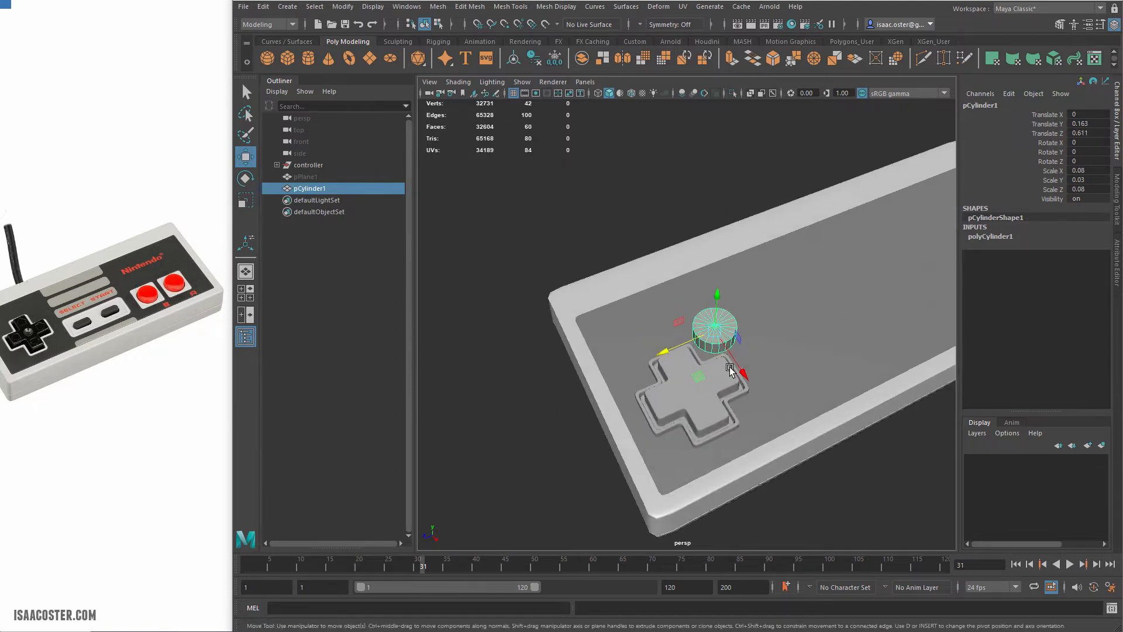
pyautogui.moveTo(677, 350); pyautogui.dragTo(594, 375)
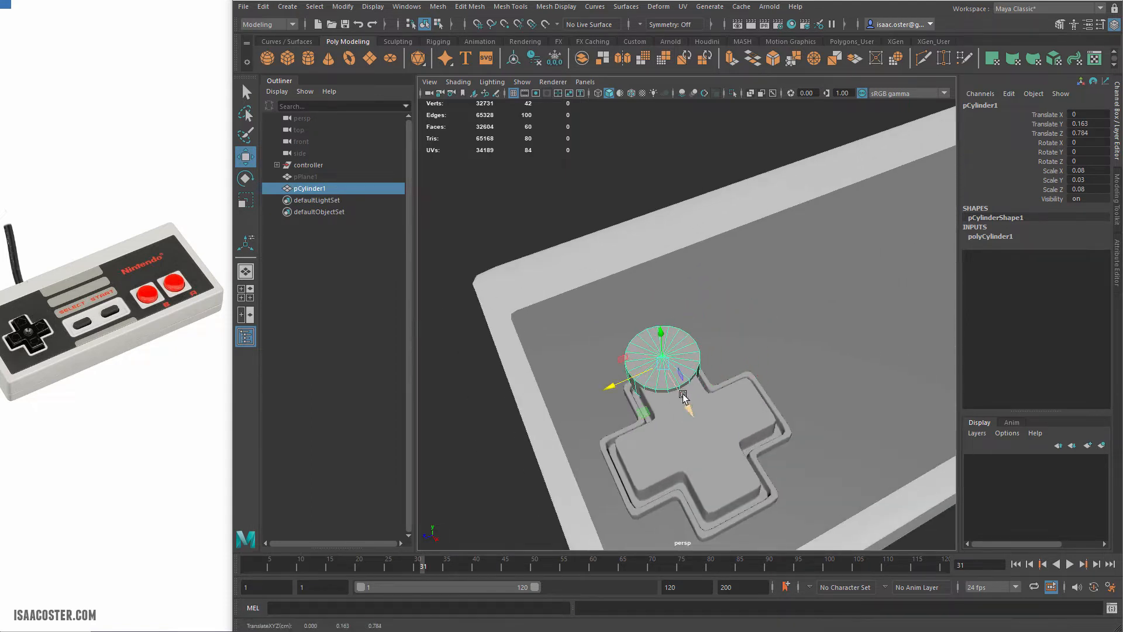
pyautogui.moveTo(676, 404); pyautogui.dragTo(719, 483)
pyautogui.moveTo(664, 451); pyautogui.dragTo(657, 458)
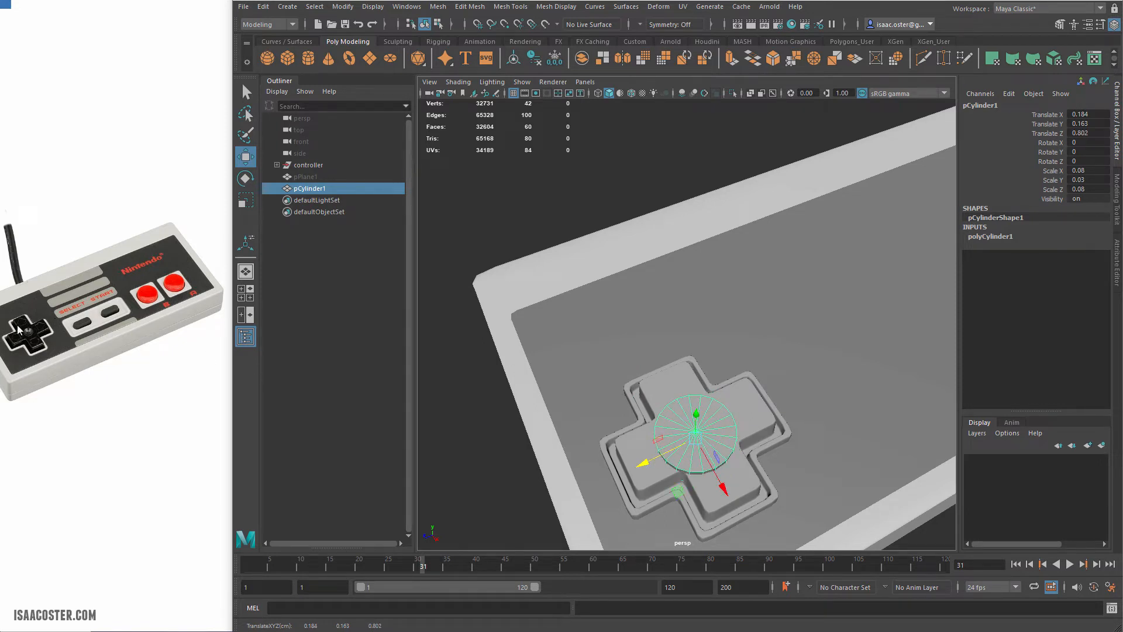
# Enlarge the cylinder to about 0.123, 0.046, 0.123 and move it off the D-pad to about Translate Z 0.484.
pyautogui.press('r')
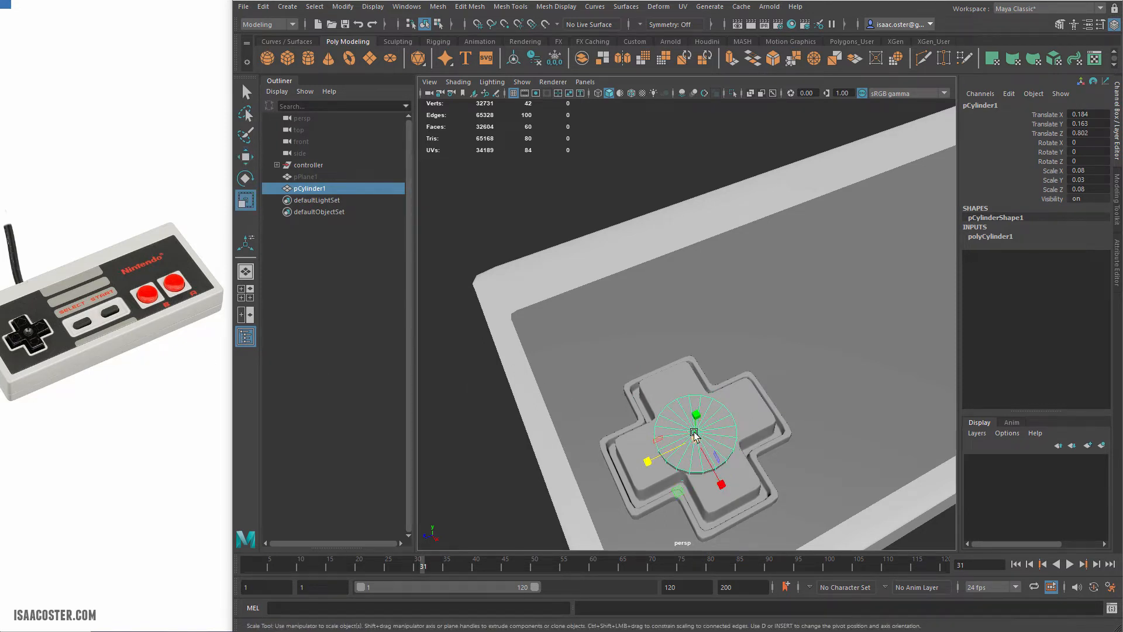
pyautogui.moveTo(695, 436); pyautogui.dragTo(735, 433)
pyautogui.keyDown('alt'); pyautogui.moveTo(789, 387); pyautogui.dragTo(521, 364); pyautogui.keyUp('alt')
pyautogui.press('w')
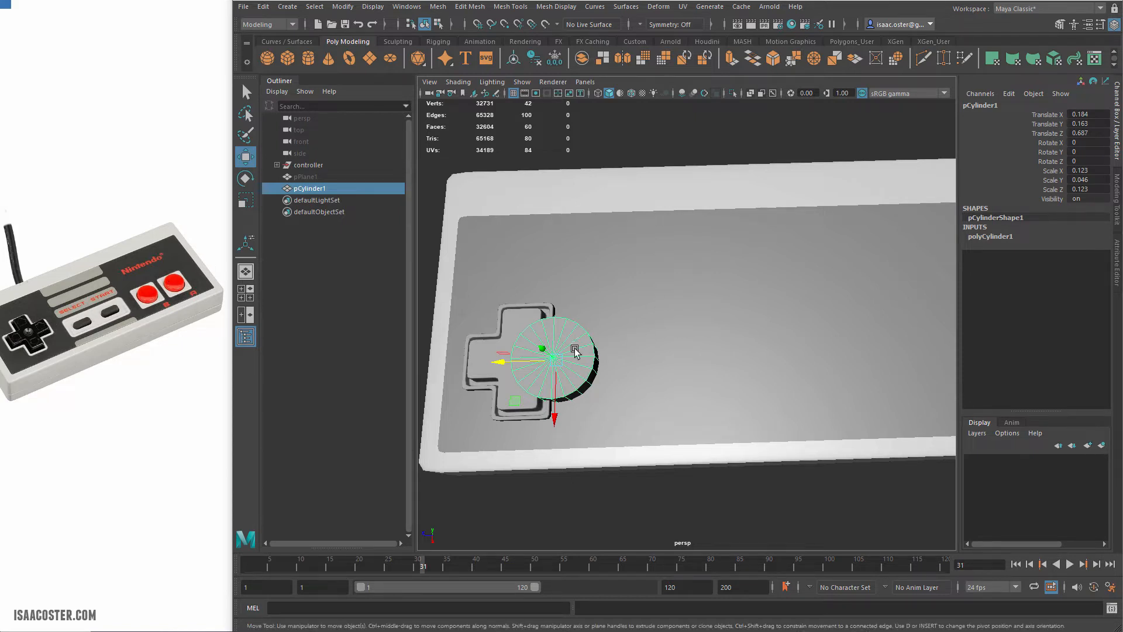
pyautogui.moveTo(502, 360); pyautogui.dragTo(598, 359)
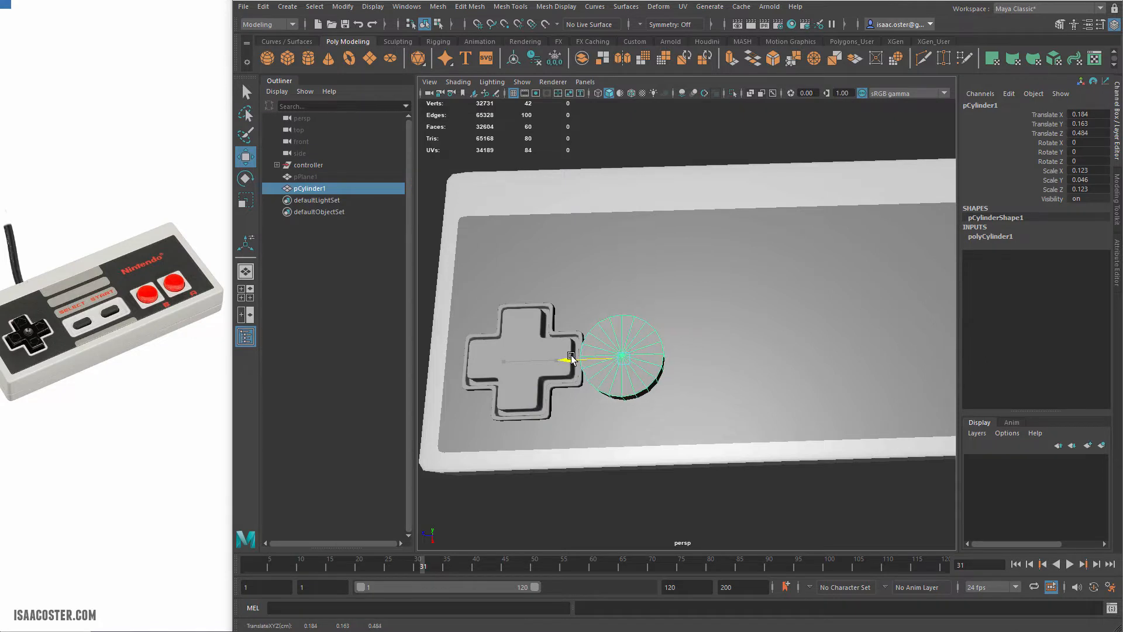
# Scale the cylinder to about 0.105, 0.04, 0.105 and place it at the A button's spot, about Translate X 0.255 and Z -0.589.
pyautogui.moveTo(625, 400); pyautogui.dragTo(632, 426)
pyautogui.press('r')
pyautogui.moveTo(632, 380); pyautogui.dragTo(822, 356)
pyautogui.scroll(-5, 626, 384)
pyautogui.press('w')
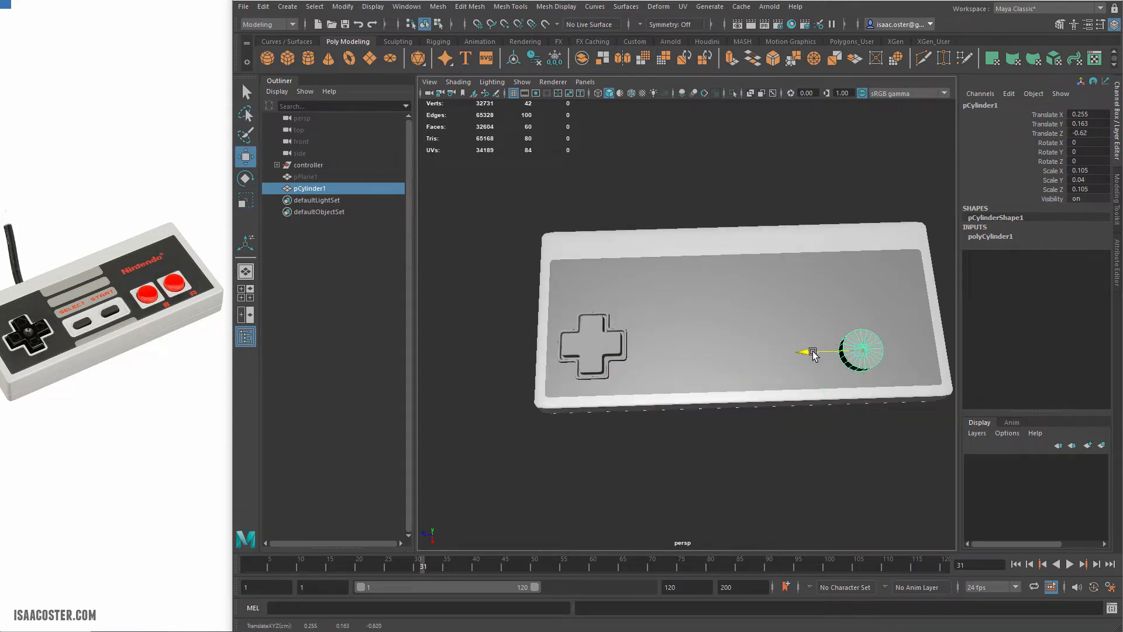
pyautogui.keyDown('alt'); pyautogui.moveTo(680, 419); pyautogui.dragTo(738, 371); pyautogui.keyUp('alt')
pyautogui.keyDown('alt'); pyautogui.moveTo(855, 293); pyautogui.dragTo(771, 312, button='middle'); pyautogui.keyUp('alt')
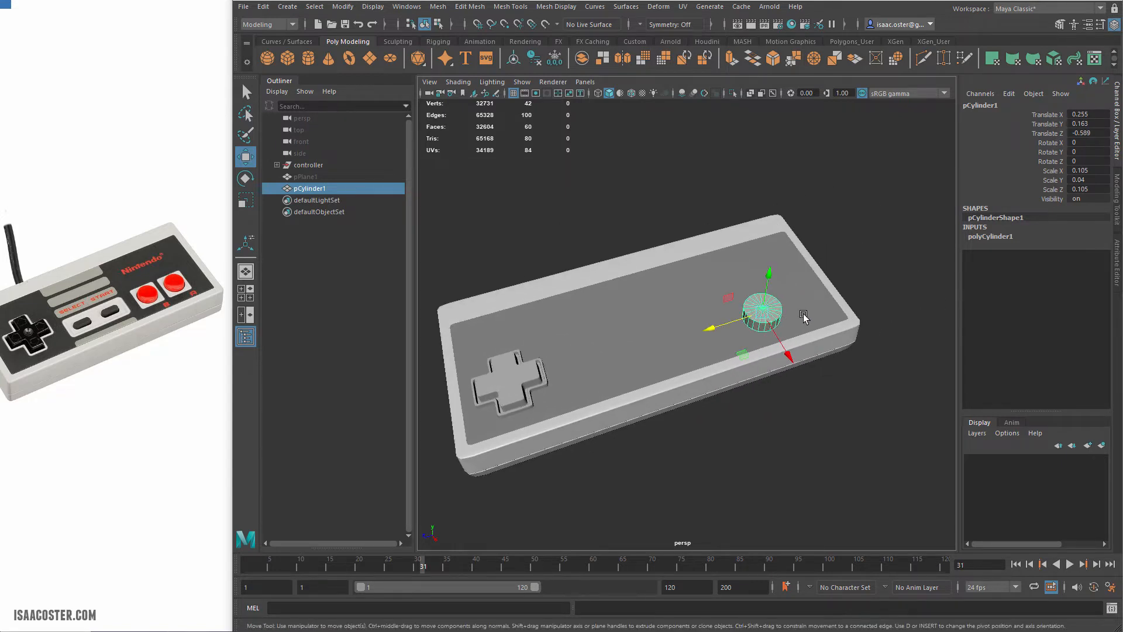
# Try smoothing the plain button cylinder, check its rounding against the reference photo, and undo the smoothing.
pyautogui.scroll(5, 802, 317)
pyautogui.scroll(3, 803, 321)
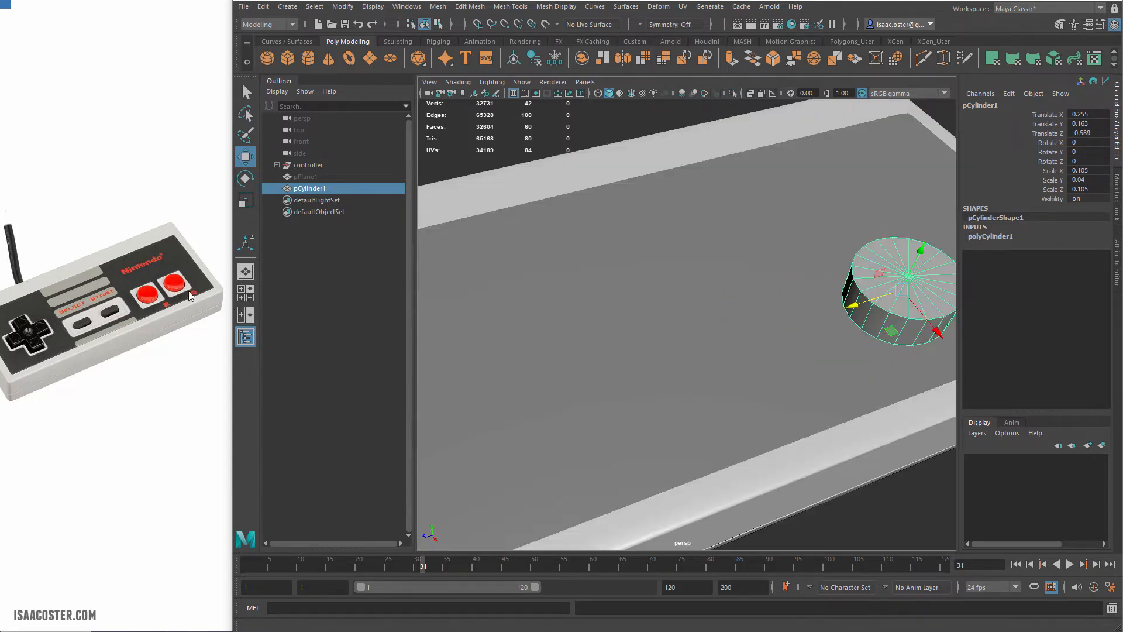
pyautogui.keyDown('alt'); pyautogui.moveTo(773, 302); pyautogui.dragTo(537, 353, button='middle'); pyautogui.keyUp('alt')
pyautogui.scroll(5, 651, 349)
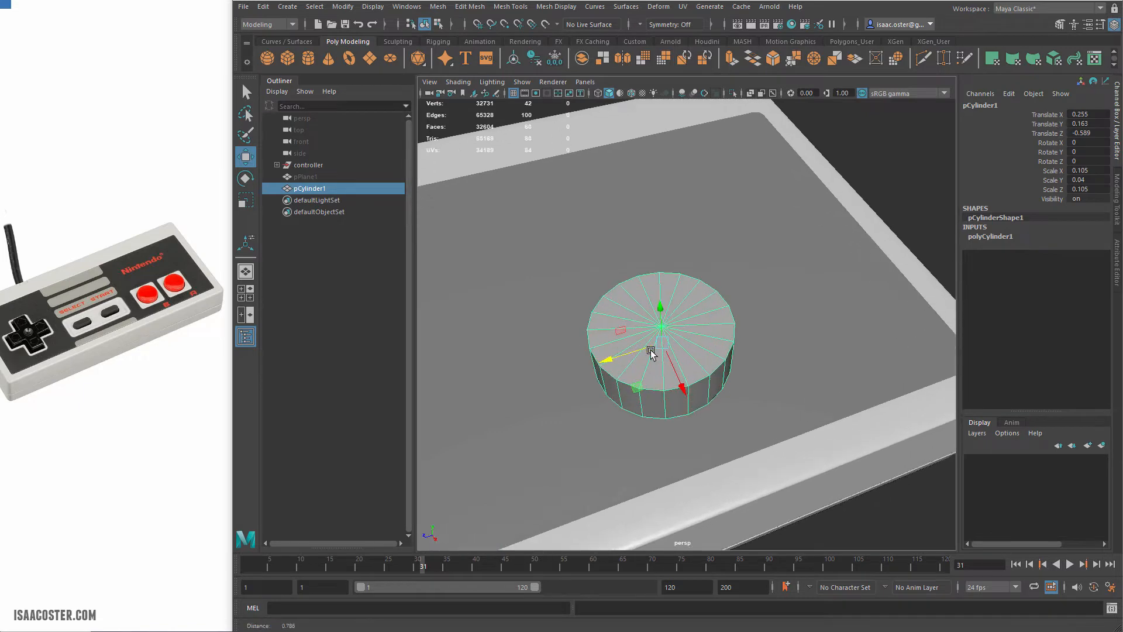
pyautogui.keyDown('alt'); pyautogui.moveTo(651, 350); pyautogui.dragTo(704, 316); pyautogui.keyUp('alt')
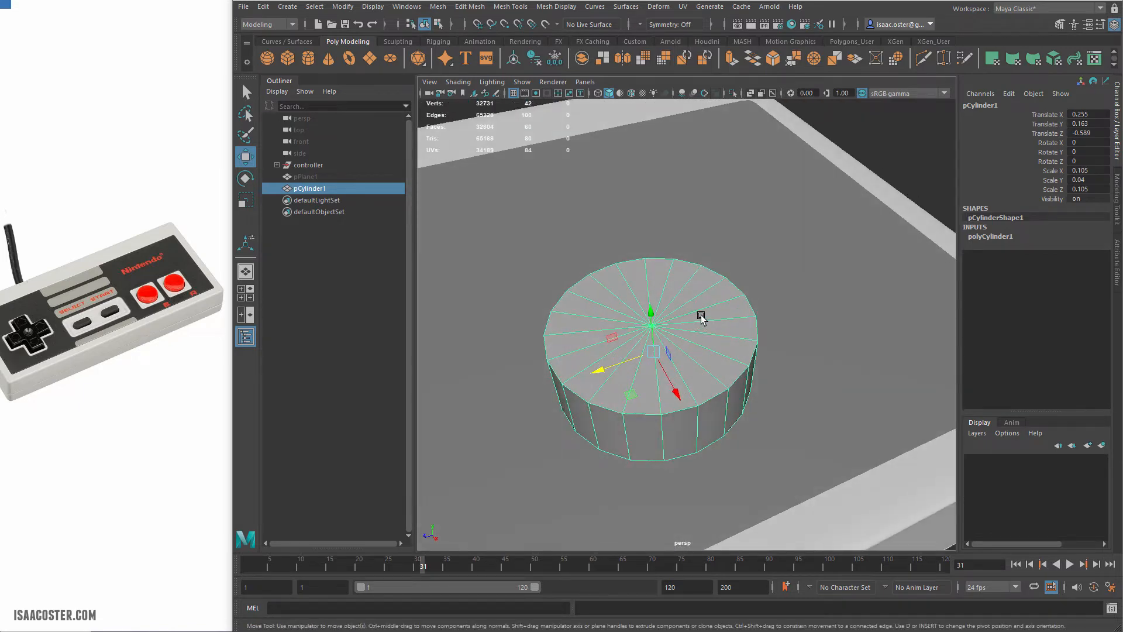
pyautogui.click(562, 7)
pyautogui.moveTo(517, 8)
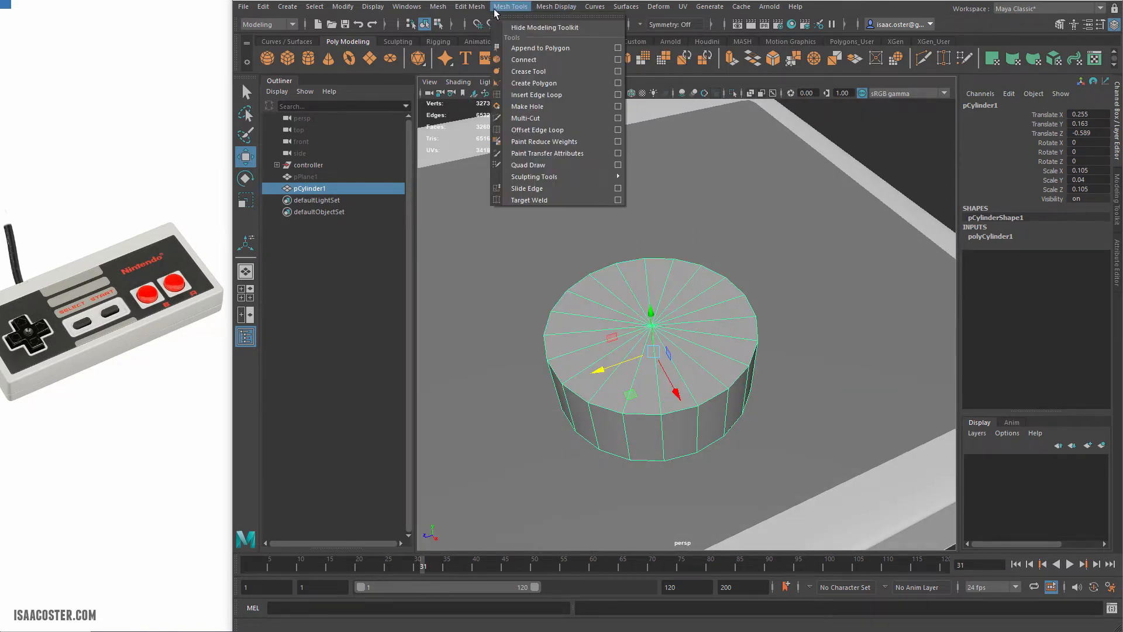
pyautogui.moveTo(438, 7)
pyautogui.click(509, 142)
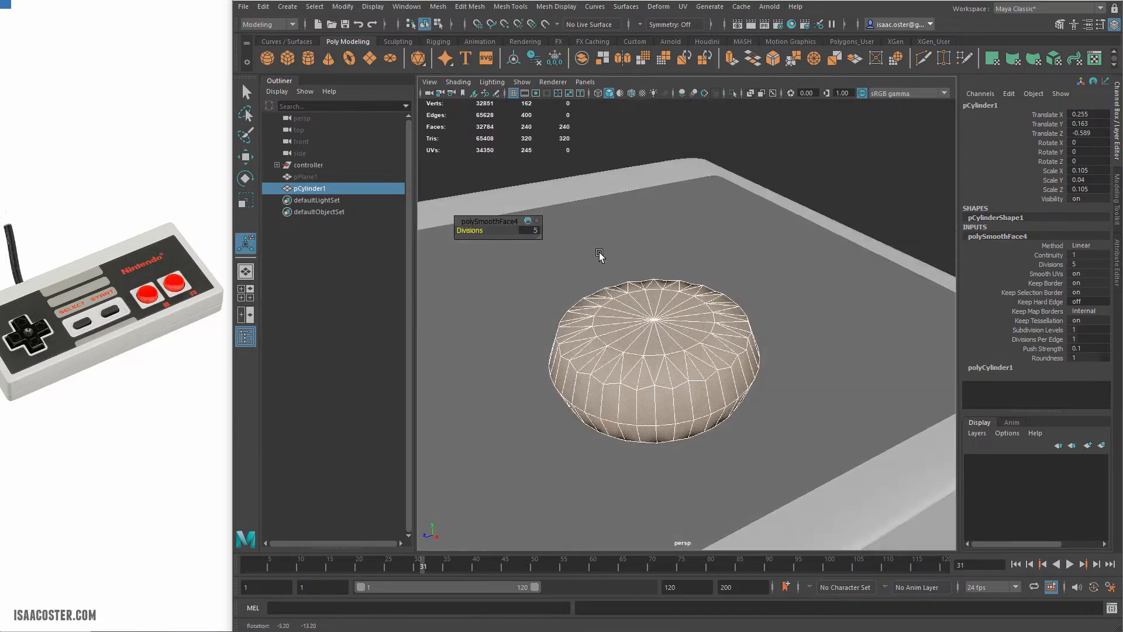
pyautogui.keyDown('alt'); pyautogui.moveTo(599, 256); pyautogui.dragTo(741, 349); pyautogui.keyUp('alt')
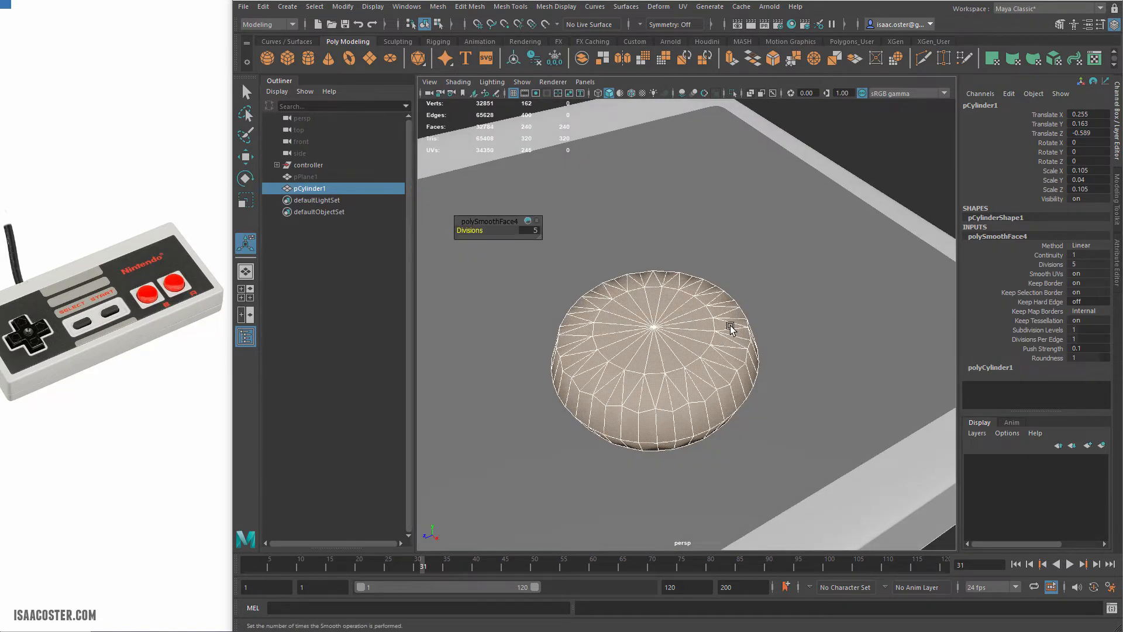
pyautogui.hotkey('ctrl', 'z')
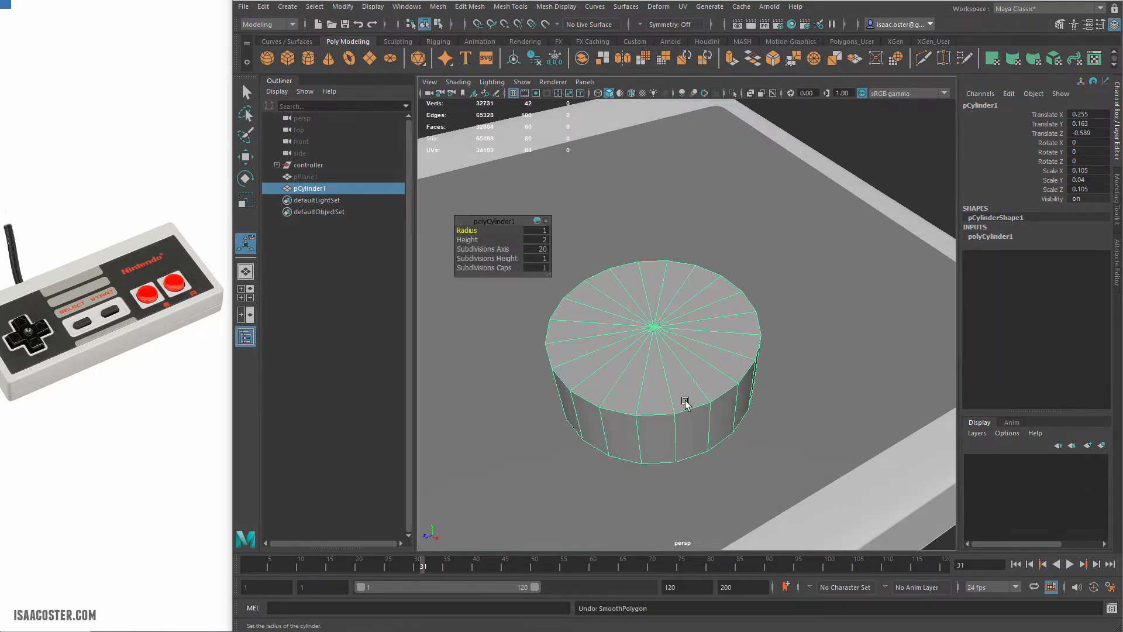
# Convert the cylinder's top centre vertex to a face selection, extrude those cap faces, and scale them slightly inward.
pyautogui.moveTo(668, 333); pyautogui.dragTo(640, 335, button='right')
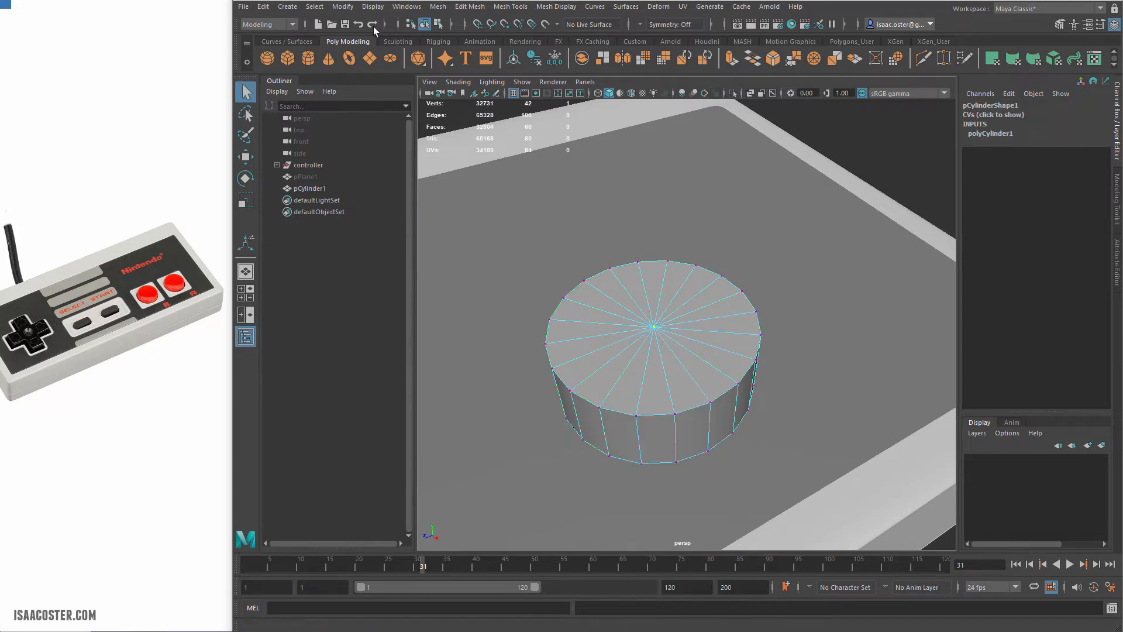
pyautogui.click(309, 6)
pyautogui.moveTo(377, 232)
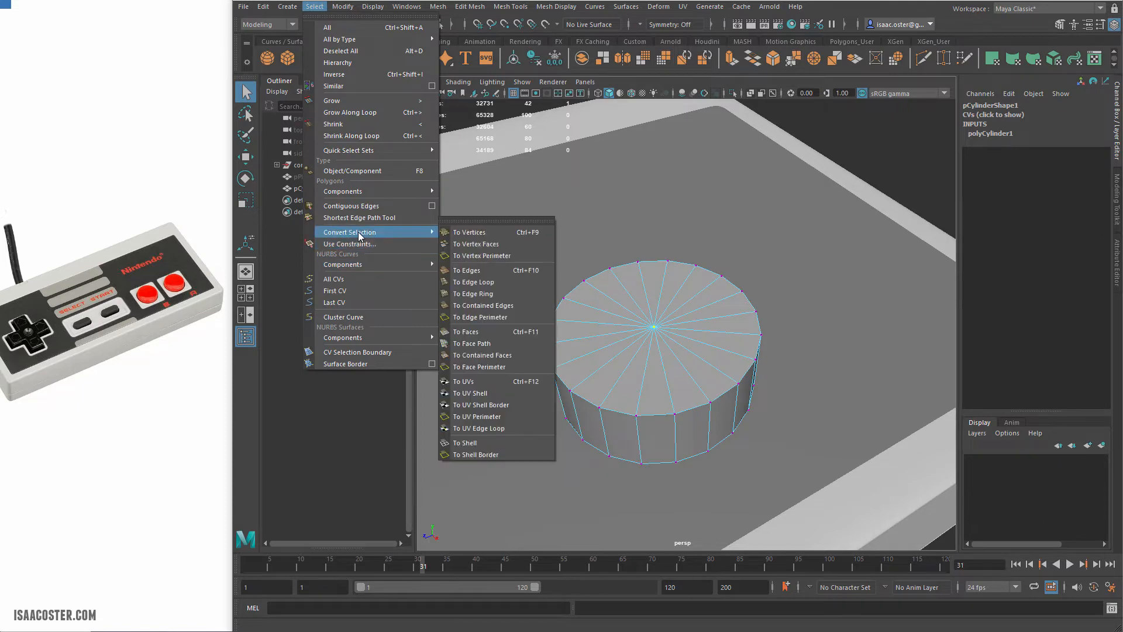
pyautogui.click(481, 332)
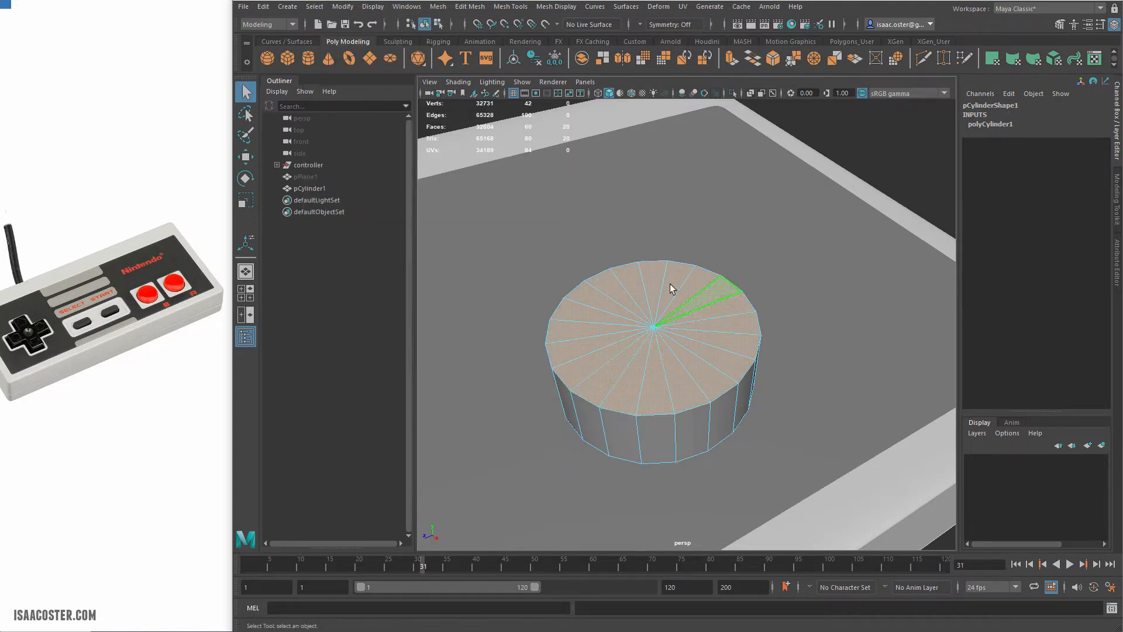
pyautogui.click(464, 7)
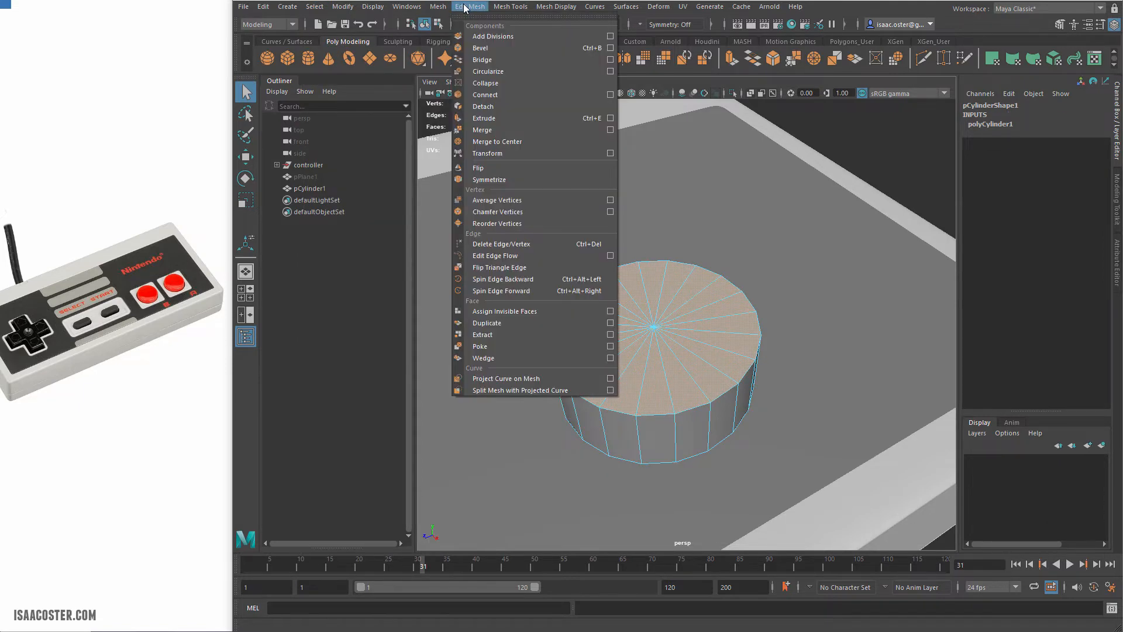
pyautogui.click(488, 119)
pyautogui.press('r')
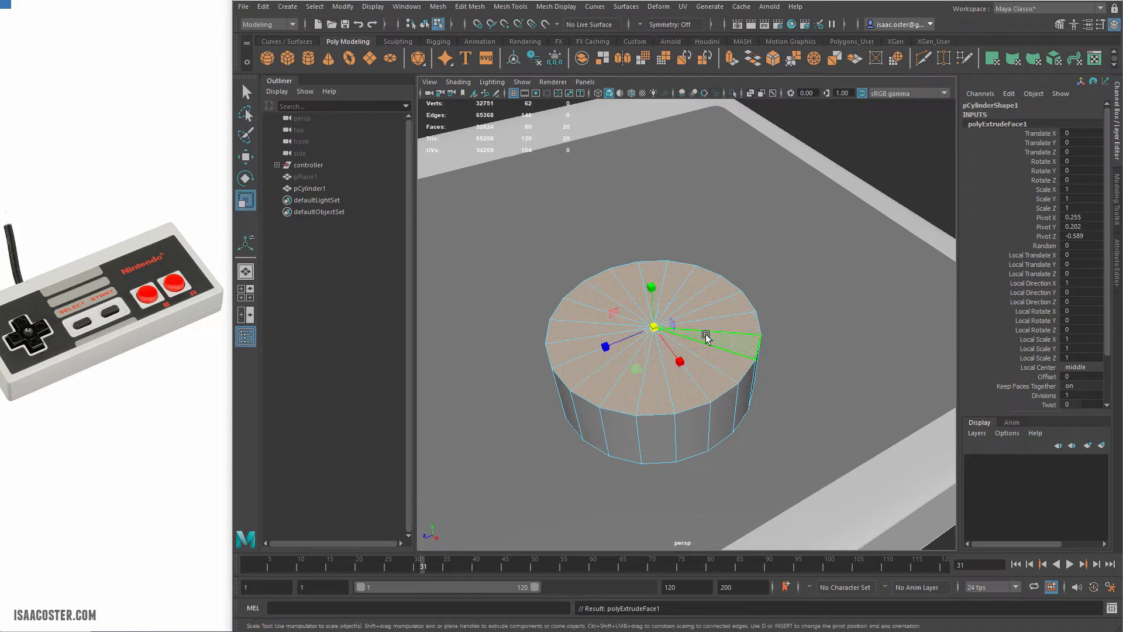
pyautogui.moveTo(658, 327); pyautogui.dragTo(638, 326)
pyautogui.moveTo(626, 323); pyautogui.dragTo(623, 320, button='middle')
pyautogui.moveTo(723, 393); pyautogui.dragTo(716, 383, button='right')
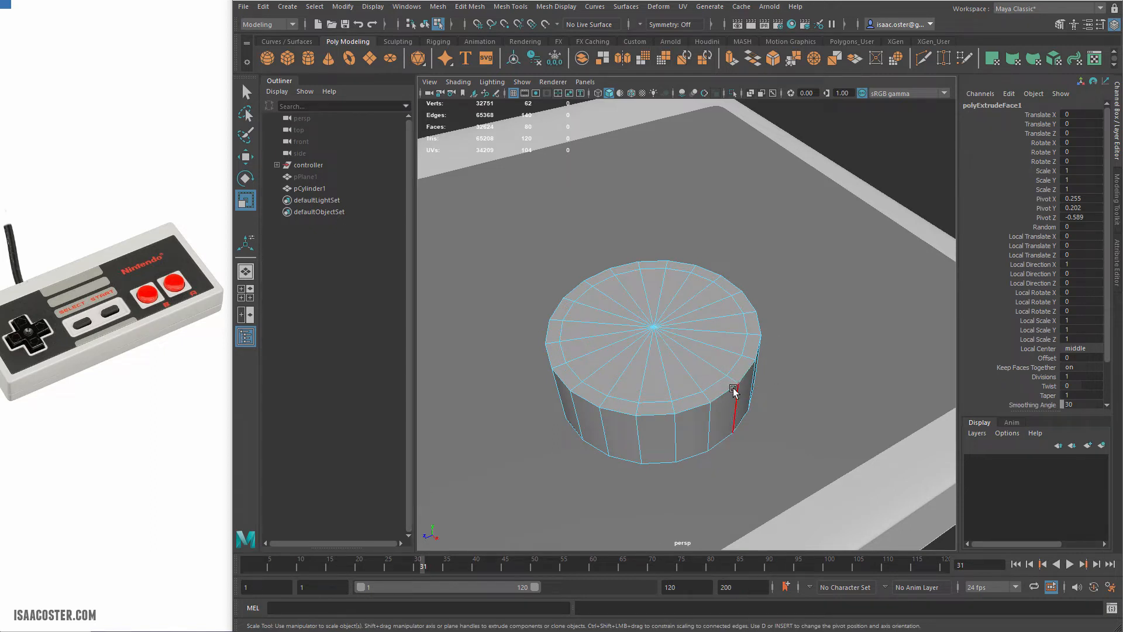
pyautogui.press('F8')
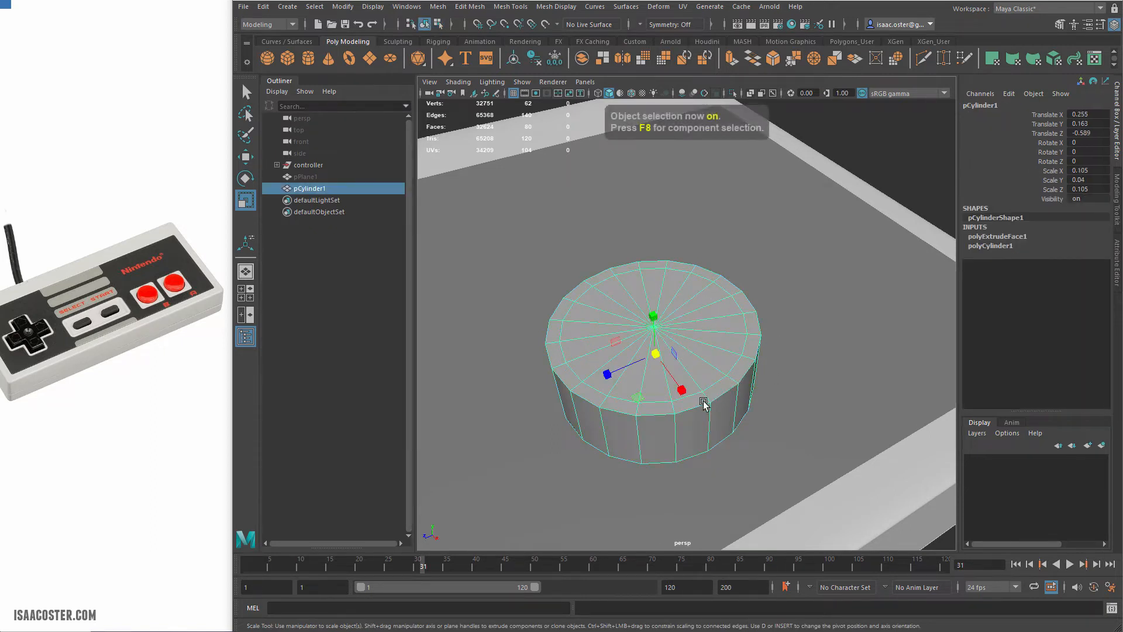
# Try smoothing the cylinder with its inset top cap, inspect the shape, and undo the smoothing.
pyautogui.click(474, 9)
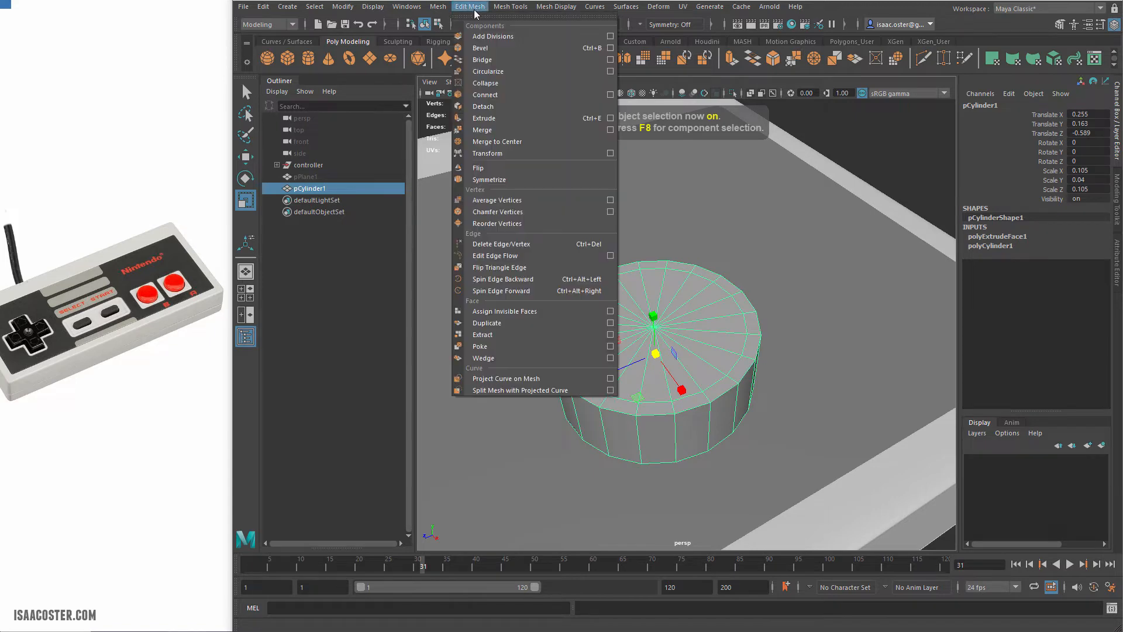
pyautogui.moveTo(438, 7)
pyautogui.click(481, 139)
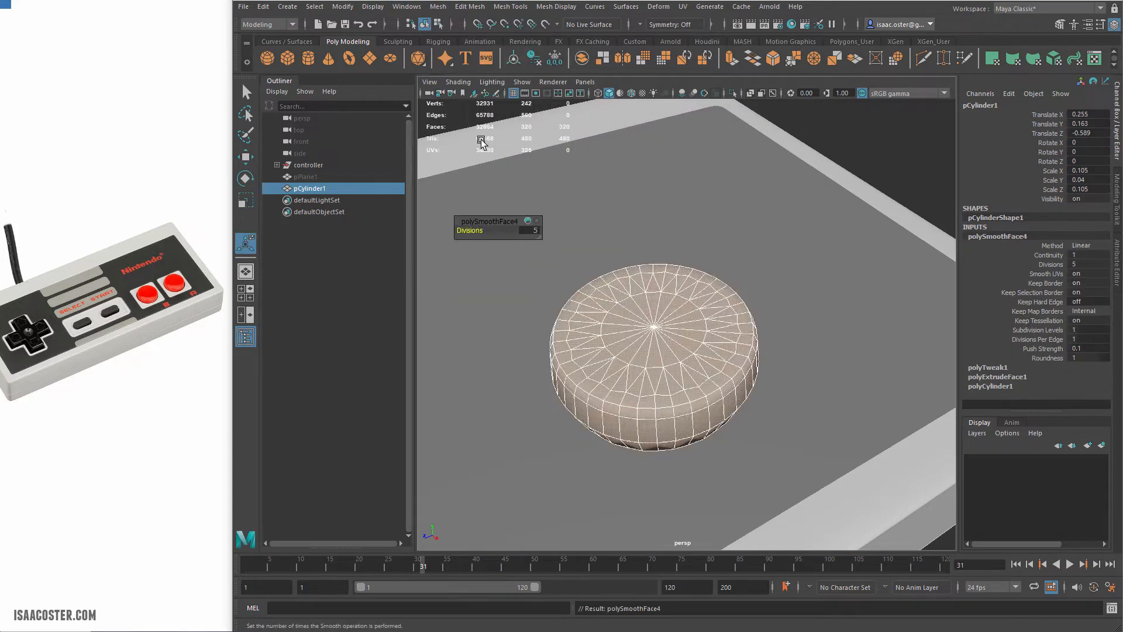
pyautogui.click(936, 196)
pyautogui.keyDown('alt'); pyautogui.moveTo(912, 170); pyautogui.dragTo(661, 281); pyautogui.keyUp('alt')
pyautogui.hotkey('ctrl', 'z')
pyautogui.hotkey('ctrl', 'z')
# In wireframe display, convert the cylinder's bottom centre vertex to faces, extrude and scale them slightly inward, and restore shaded display.
pyautogui.press('4')
pyautogui.keyDown('alt'); pyautogui.moveTo(662, 282); pyautogui.dragTo(699, 286, button='right'); pyautogui.keyUp('alt')
pyautogui.rightClick(634, 339)
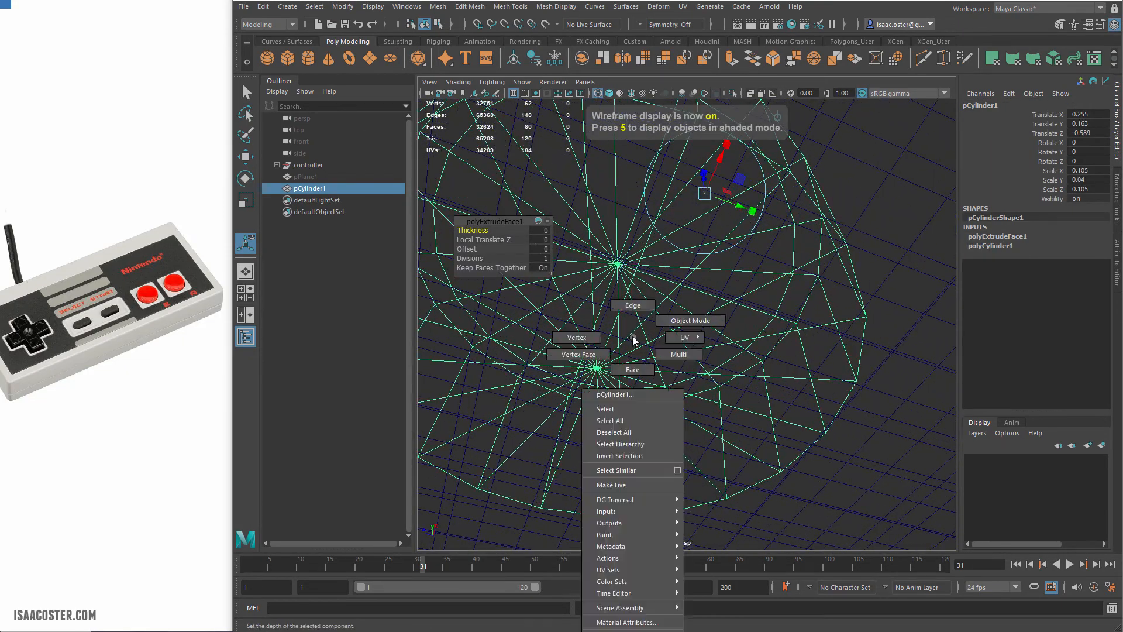
pyautogui.click(578, 339)
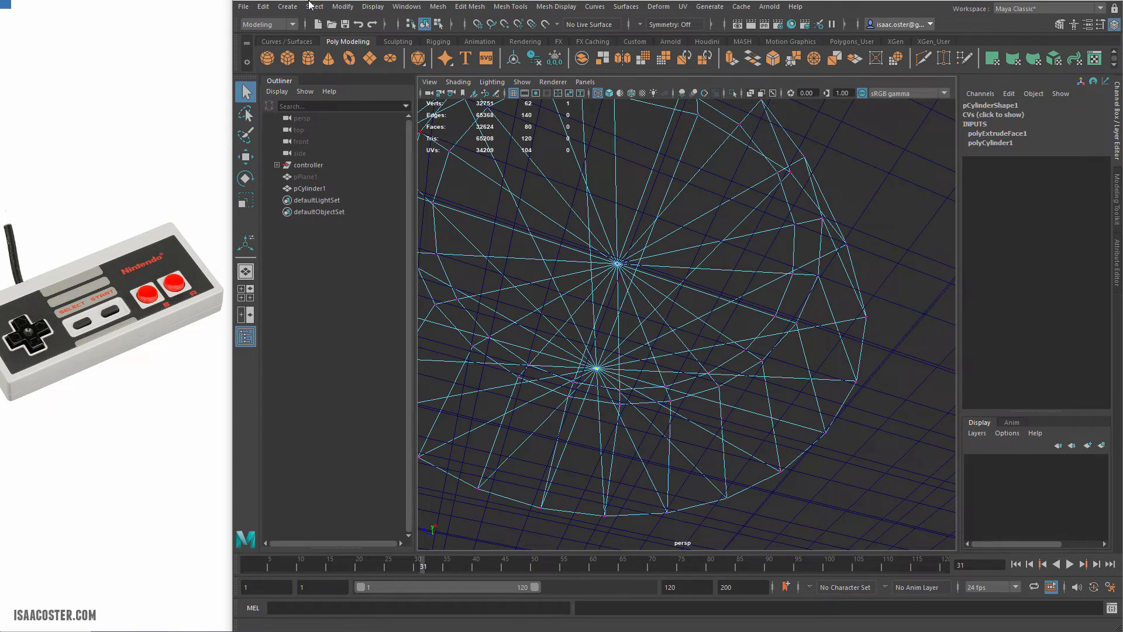
pyautogui.click(310, 6)
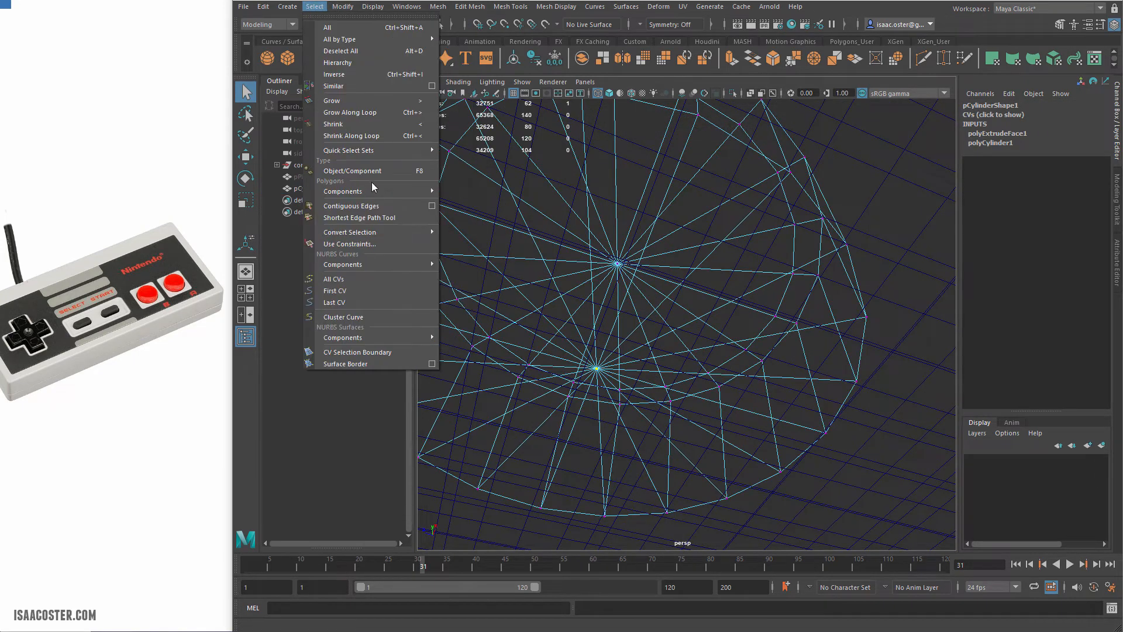
pyautogui.moveTo(368, 234)
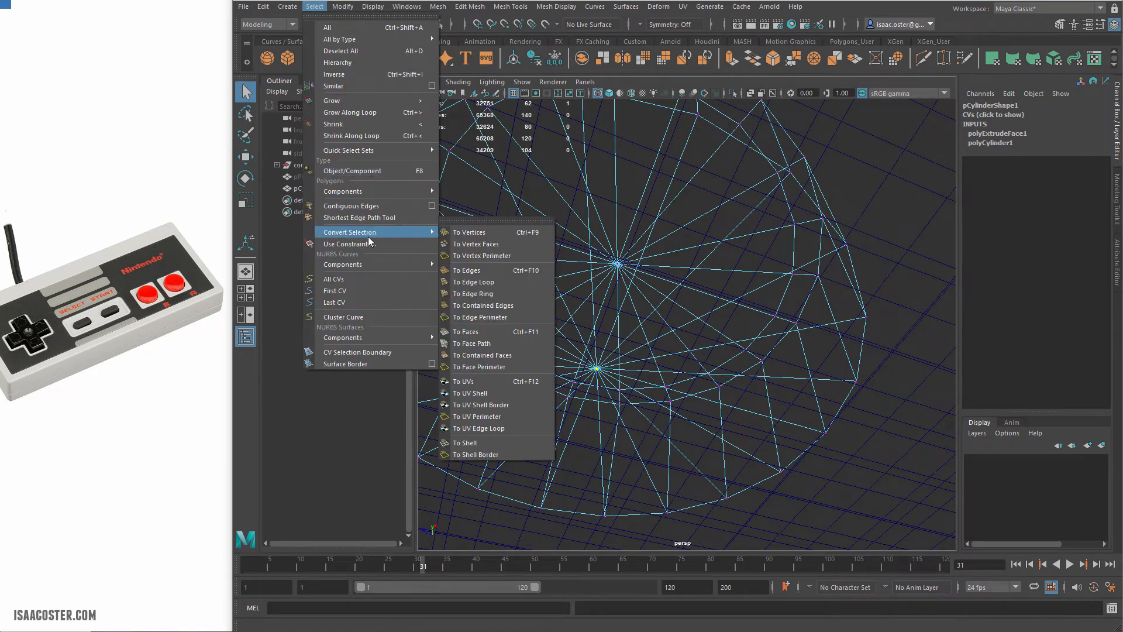
pyautogui.click(477, 332)
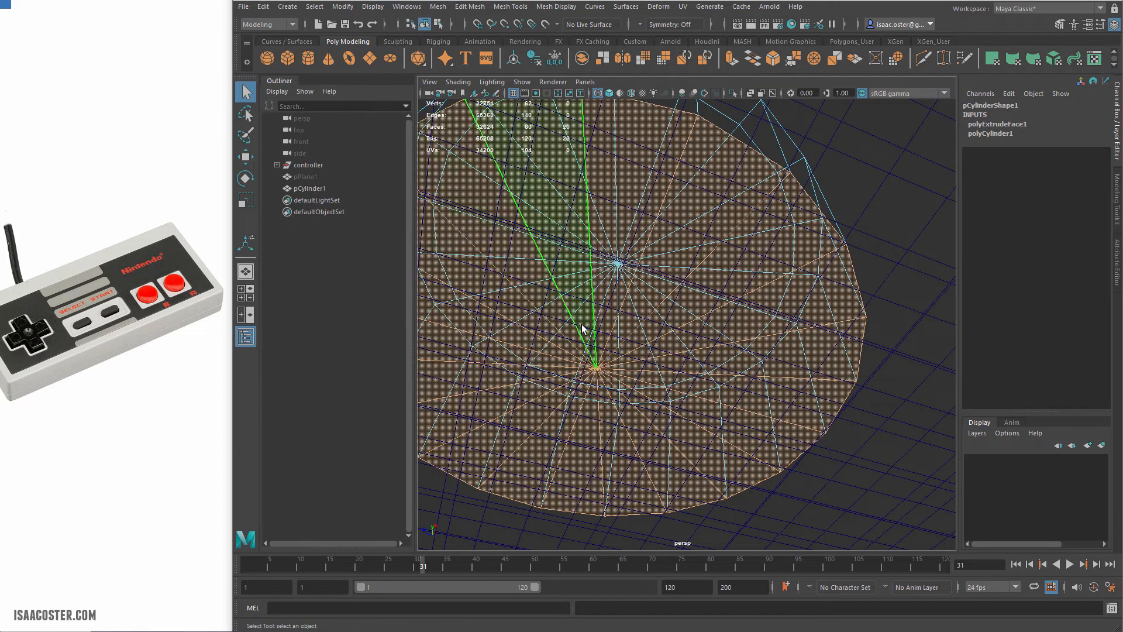
pyautogui.click(470, 7)
pyautogui.click(483, 117)
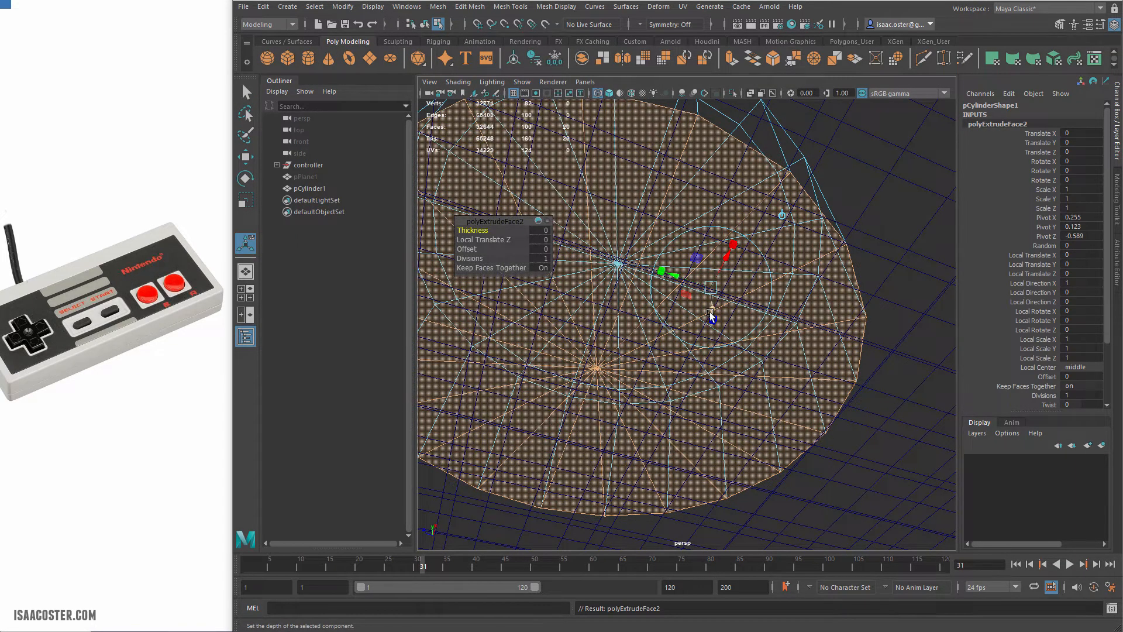
pyautogui.press('r')
pyautogui.moveTo(597, 368); pyautogui.dragTo(660, 381)
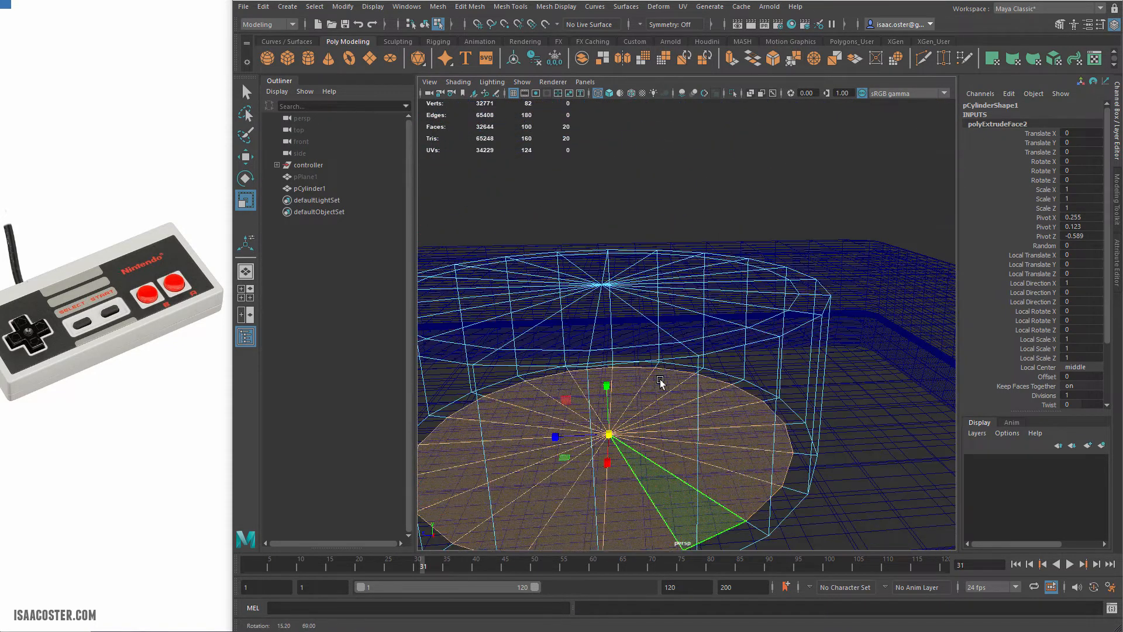
pyautogui.scroll(-3, 660, 377)
pyautogui.press('F8')
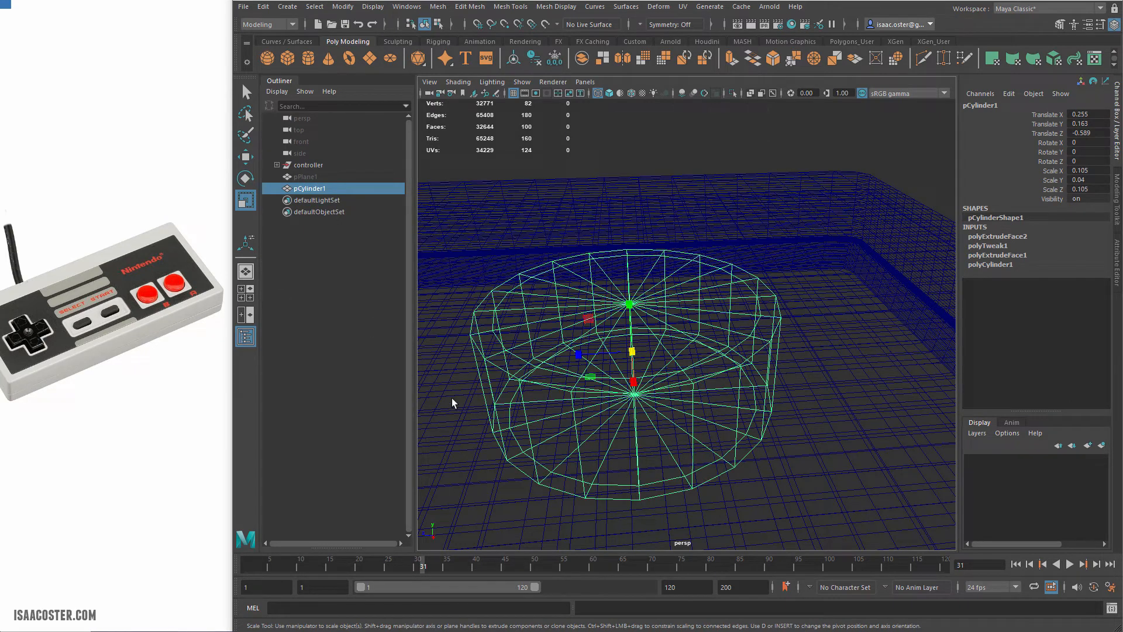
pyautogui.keyDown('alt'); pyautogui.moveTo(590, 397); pyautogui.dragTo(592, 398); pyautogui.keyUp('alt')
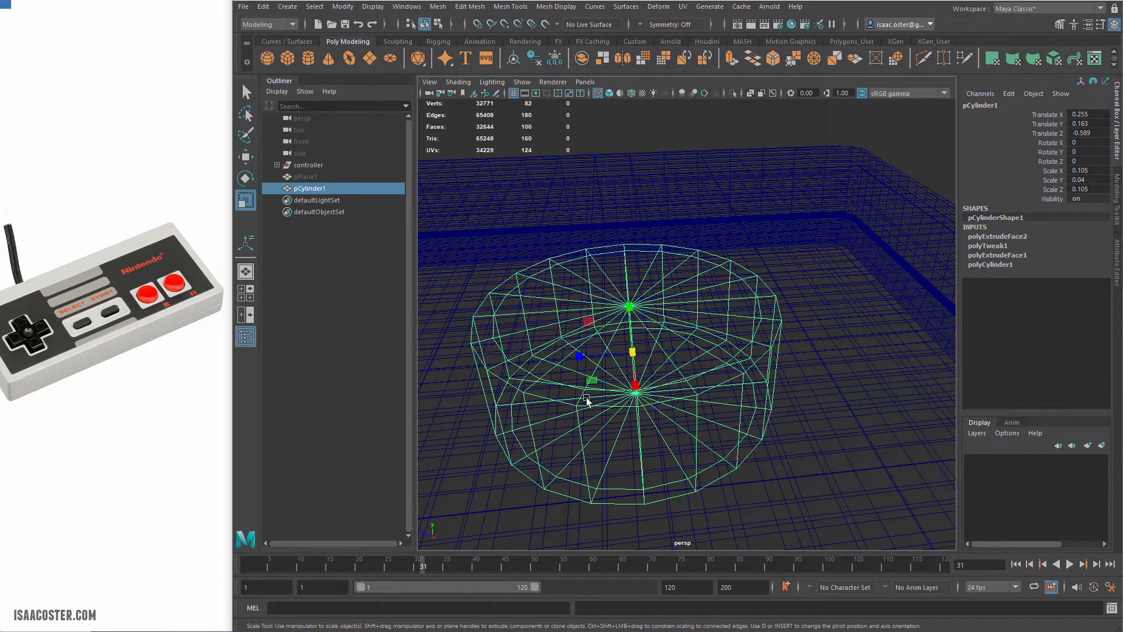
pyautogui.press('5')
# Try smoothing the cylinder with both caps inset, inspect its side profile, and undo the smoothing.
pyautogui.keyDown('alt'); pyautogui.moveTo(643, 401); pyautogui.dragTo(574, 391, button='right'); pyautogui.keyUp('alt')
pyautogui.keyDown('alt'); pyautogui.moveTo(573, 391); pyautogui.dragTo(622, 399); pyautogui.keyUp('alt')
pyautogui.click(515, 6)
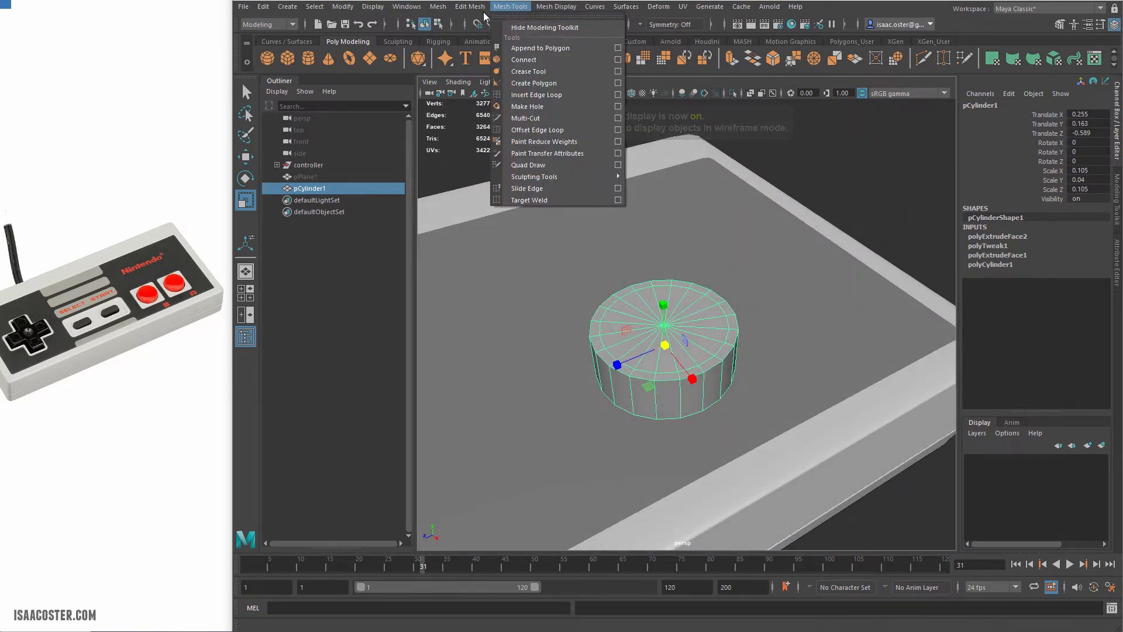
pyautogui.moveTo(438, 6)
pyautogui.click(478, 139)
pyautogui.click(825, 250)
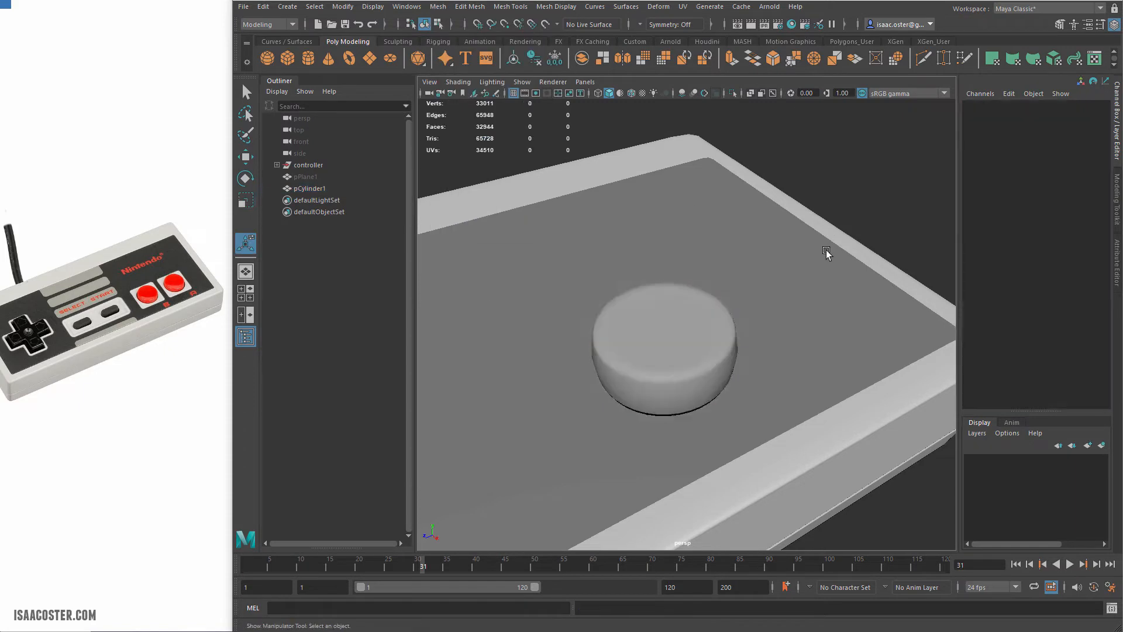
pyautogui.keyDown('alt'); pyautogui.moveTo(825, 250); pyautogui.dragTo(766, 302); pyautogui.keyUp('alt')
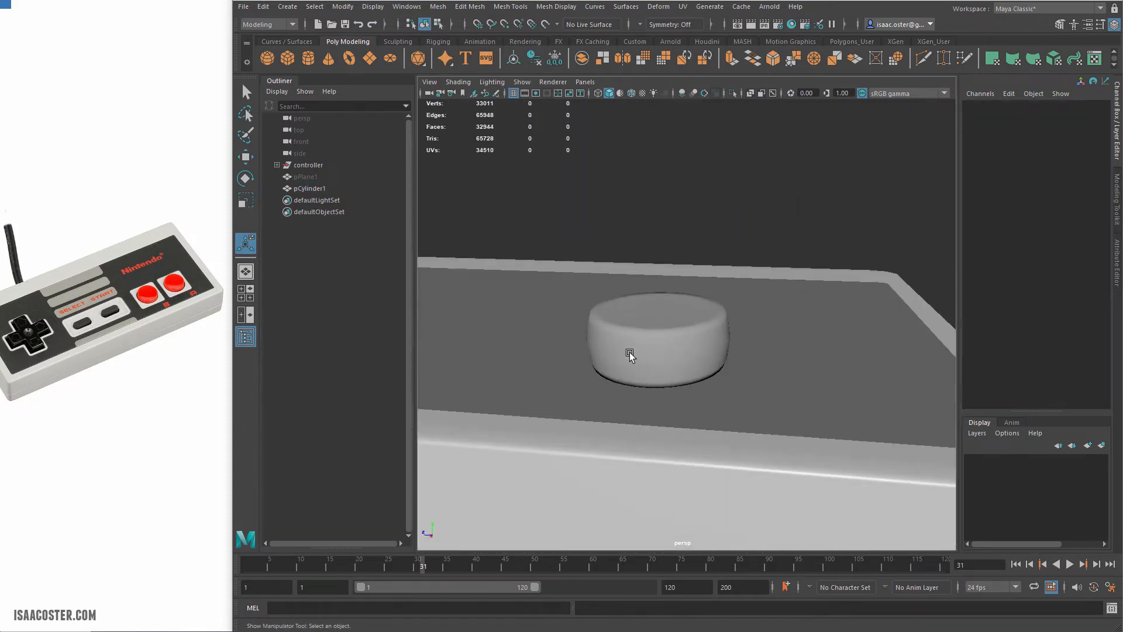
pyautogui.click(600, 334)
pyautogui.keyDown('alt'); pyautogui.moveTo(600, 334); pyautogui.dragTo(681, 355); pyautogui.keyUp('alt')
pyautogui.keyDown('alt'); pyautogui.moveTo(635, 212); pyautogui.dragTo(667, 270); pyautogui.keyUp('alt')
pyautogui.hotkey('ctrl', 'z')
pyautogui.hotkey('ctrl', 'z')
pyautogui.hotkey('ctrl', 'z')
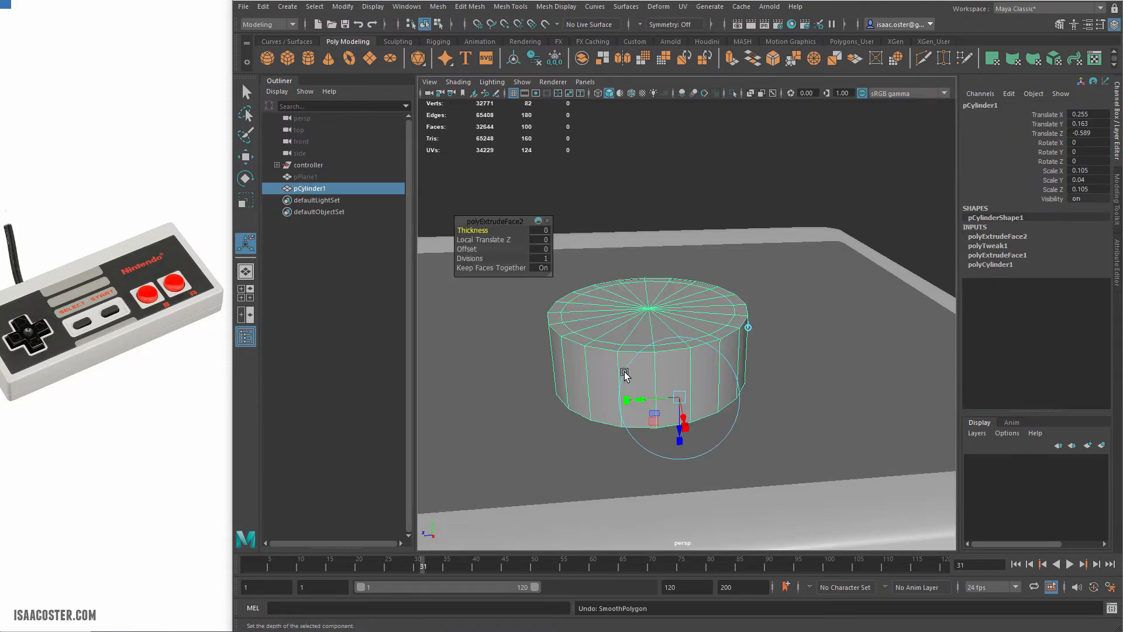
# Insert an edge loop around the middle of the cylinder's side wall and return to object selection.
pyautogui.rightClick(600, 370)
pyautogui.click(592, 348)
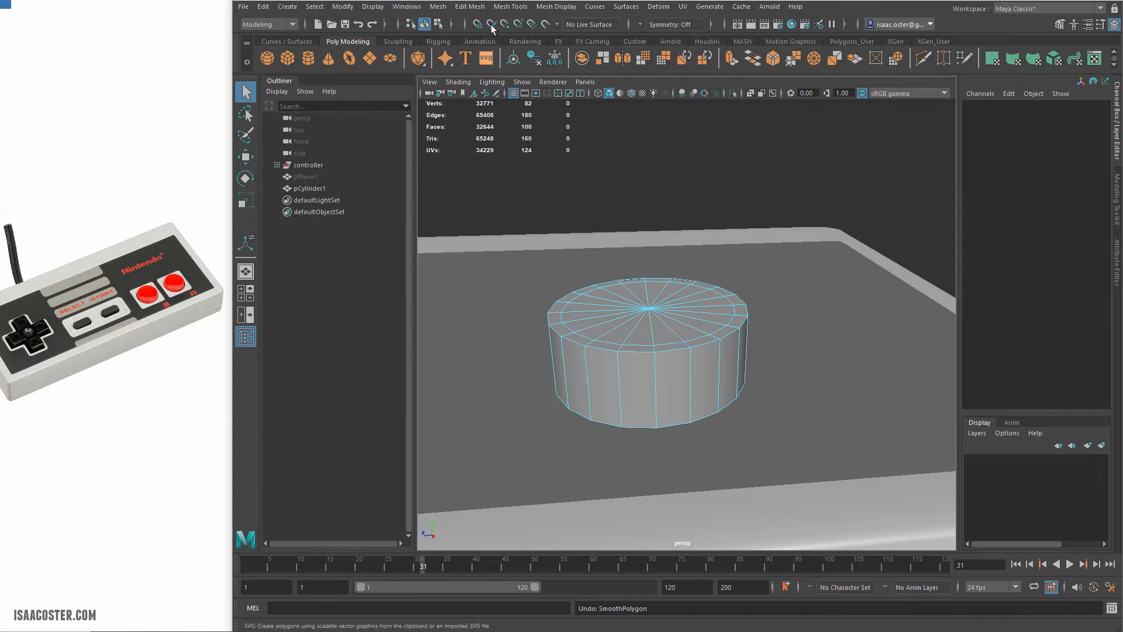
pyautogui.click(556, 6)
pyautogui.moveTo(520, 10)
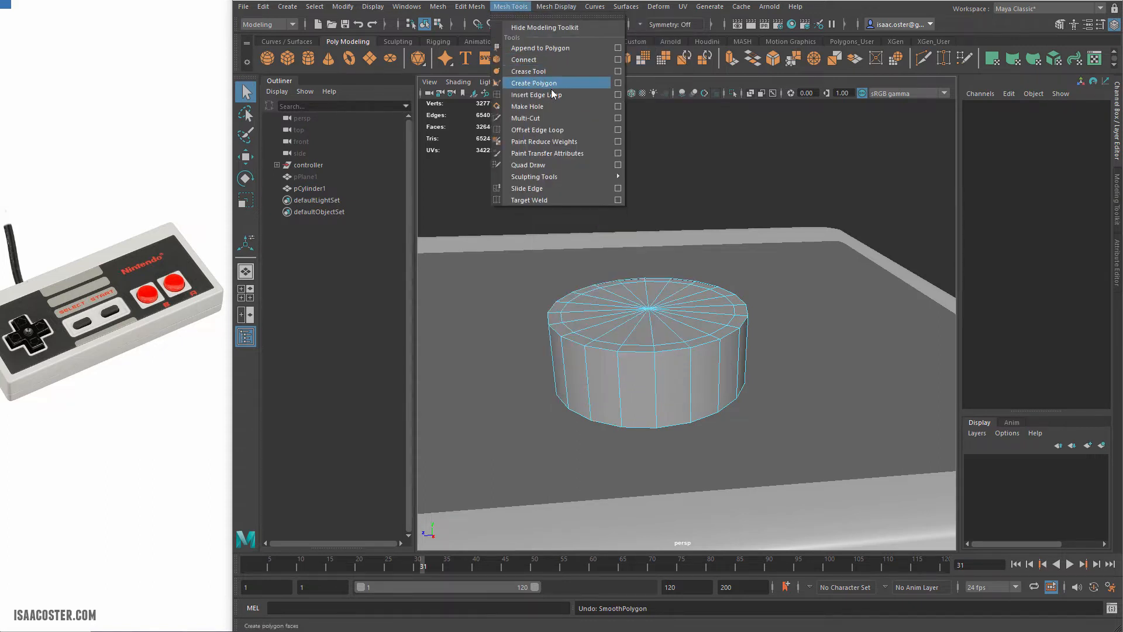
pyautogui.click(530, 83)
pyautogui.moveTo(587, 363); pyautogui.dragTo(589, 385)
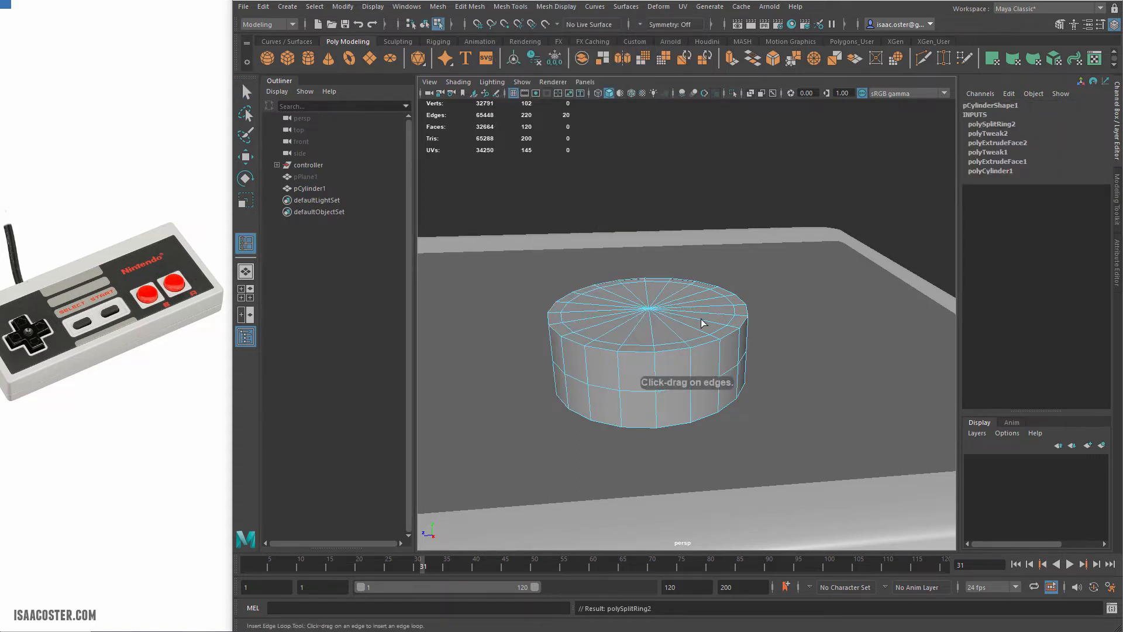
pyautogui.click(637, 190)
pyautogui.click(700, 363)
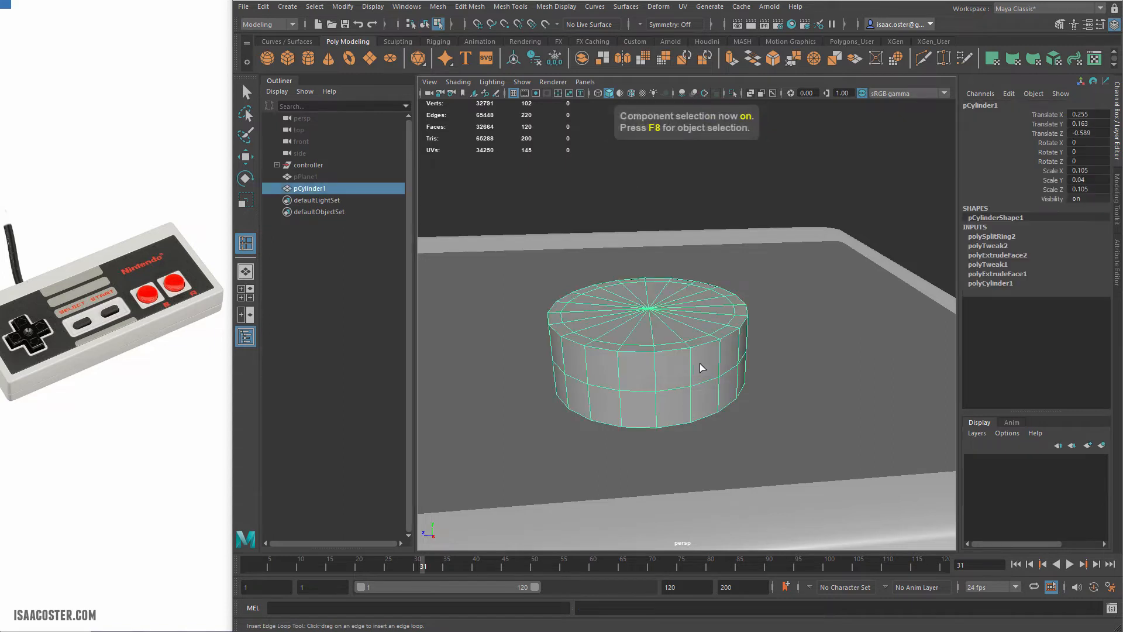
# Smooth the cylinder with its added side edge loop and inspect its profile from the side.
pyautogui.keyDown('alt'); pyautogui.moveTo(598, 239); pyautogui.dragTo(596, 252); pyautogui.keyUp('alt')
pyautogui.click(556, 8)
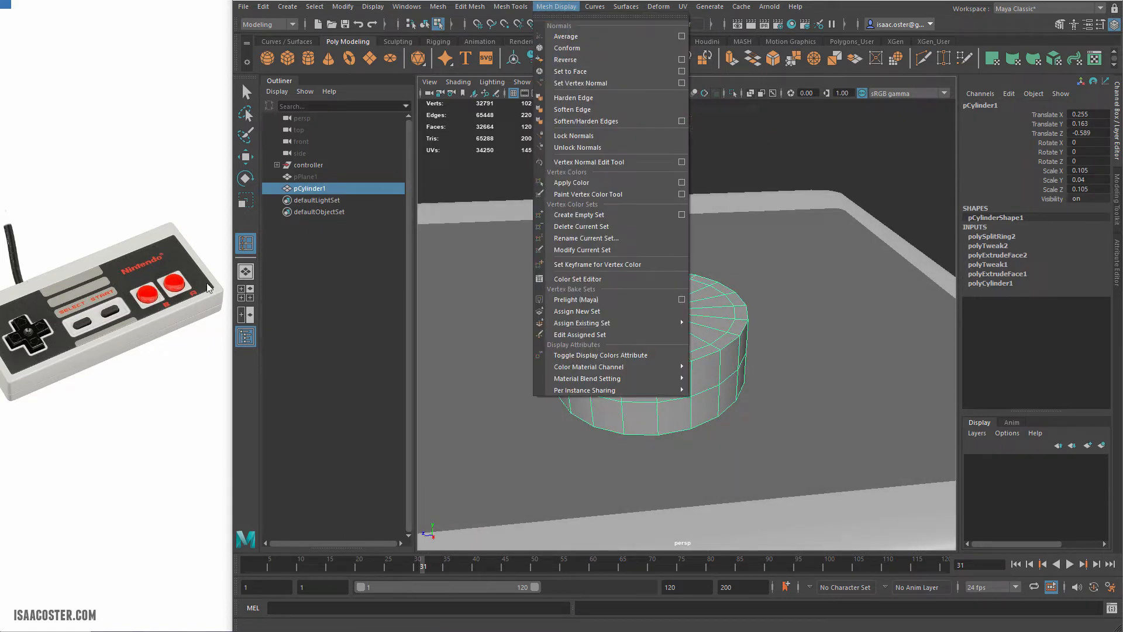
pyautogui.click(747, 137)
pyautogui.click(657, 301)
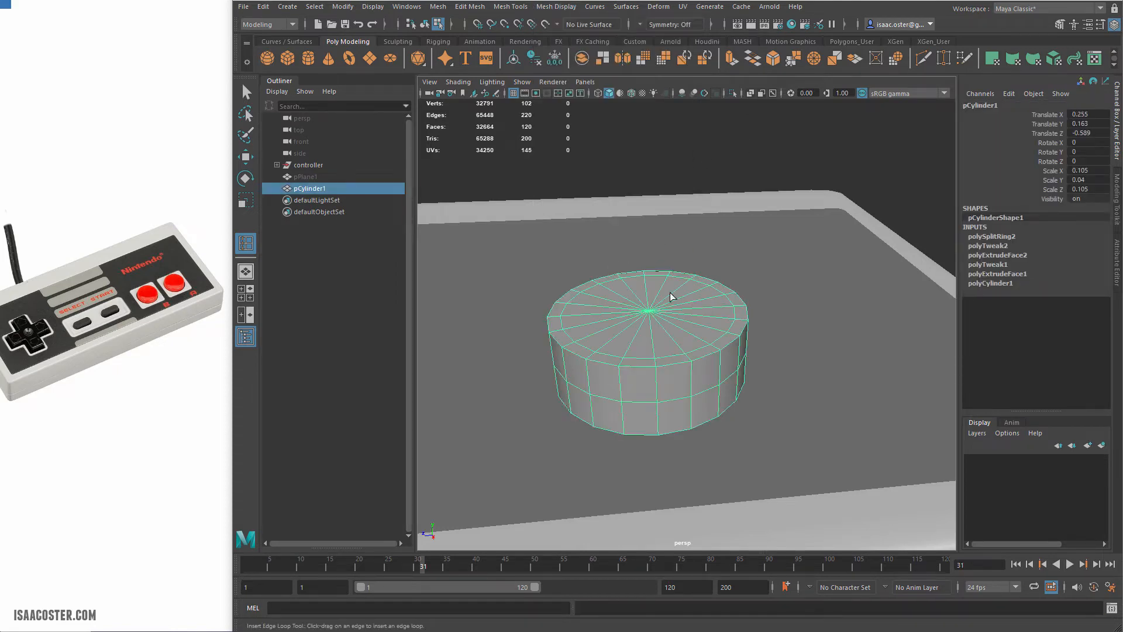
pyautogui.click(555, 6)
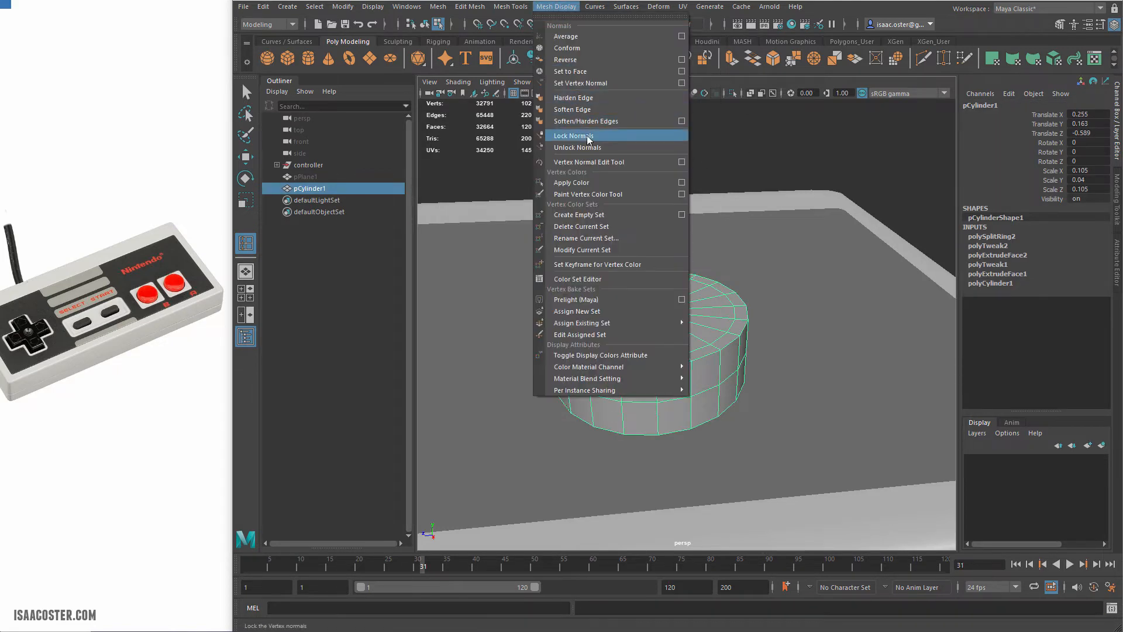
pyautogui.moveTo(496, 5)
pyautogui.click(508, 143)
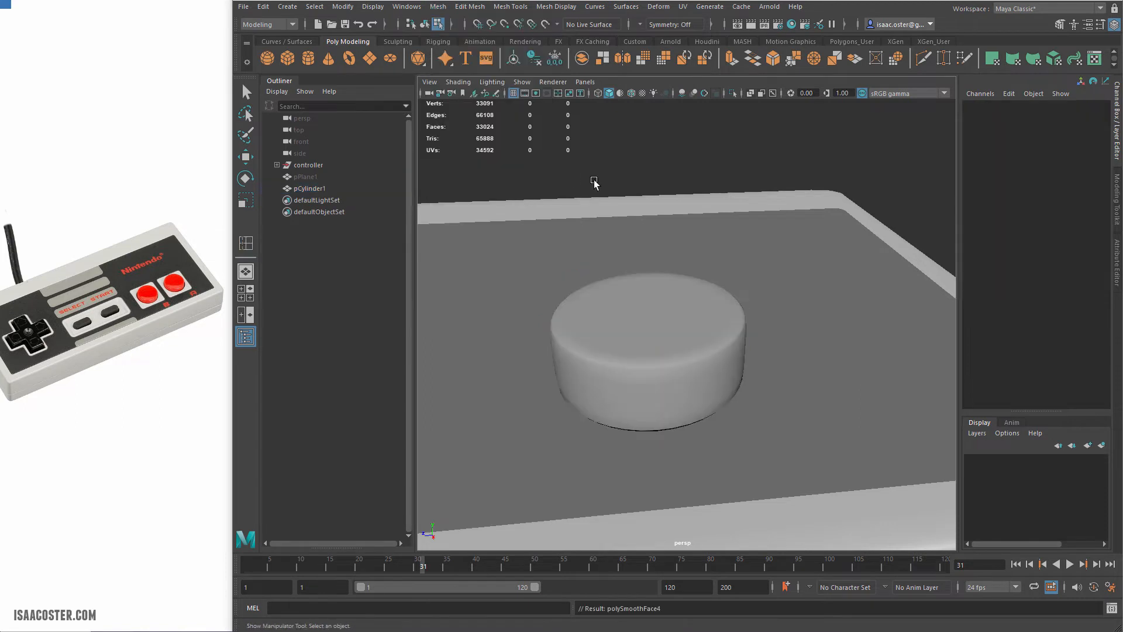
pyautogui.keyDown('alt'); pyautogui.moveTo(606, 148); pyautogui.dragTo(652, 381); pyautogui.keyUp('alt')
# Scale the smoothed button to 0.043 in Y and lower it to Translate Y 0.14.
pyautogui.click(648, 351)
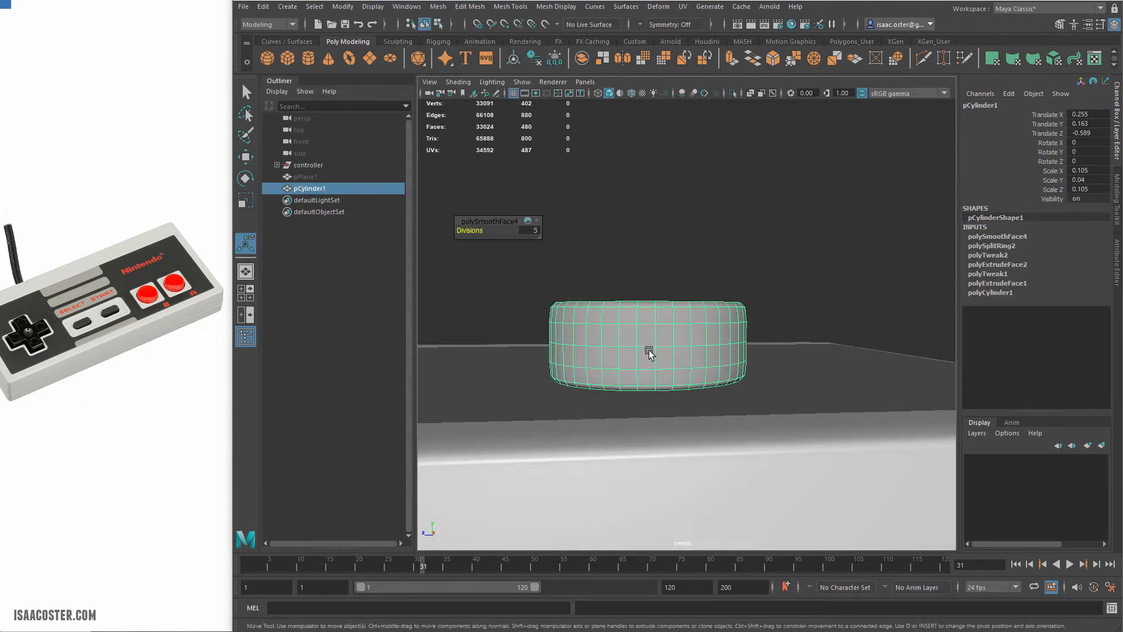
pyautogui.press('w')
pyautogui.press('r')
pyautogui.moveTo(649, 288); pyautogui.dragTo(650, 306)
pyautogui.press('w')
# Slide the round button along the controller face to Translate Z -0.542, matching the reference photo.
pyautogui.keyDown('alt'); pyautogui.moveTo(694, 345); pyautogui.dragTo(644, 431); pyautogui.keyUp('alt')
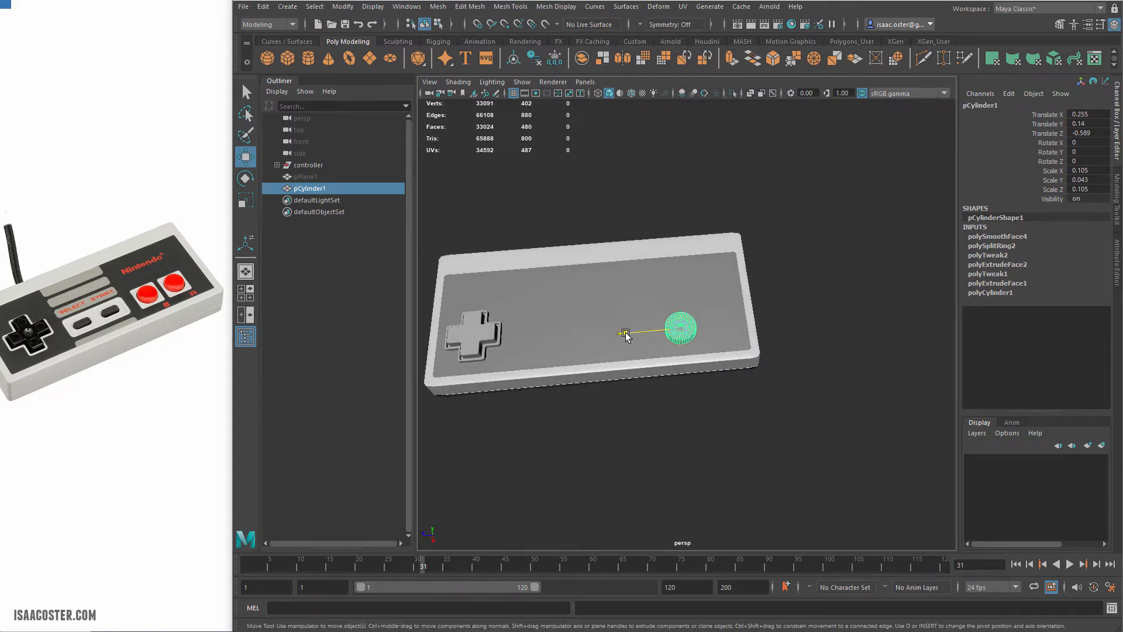
pyautogui.moveTo(626, 335); pyautogui.dragTo(196, 350)
pyautogui.scroll(5, 657, 318)
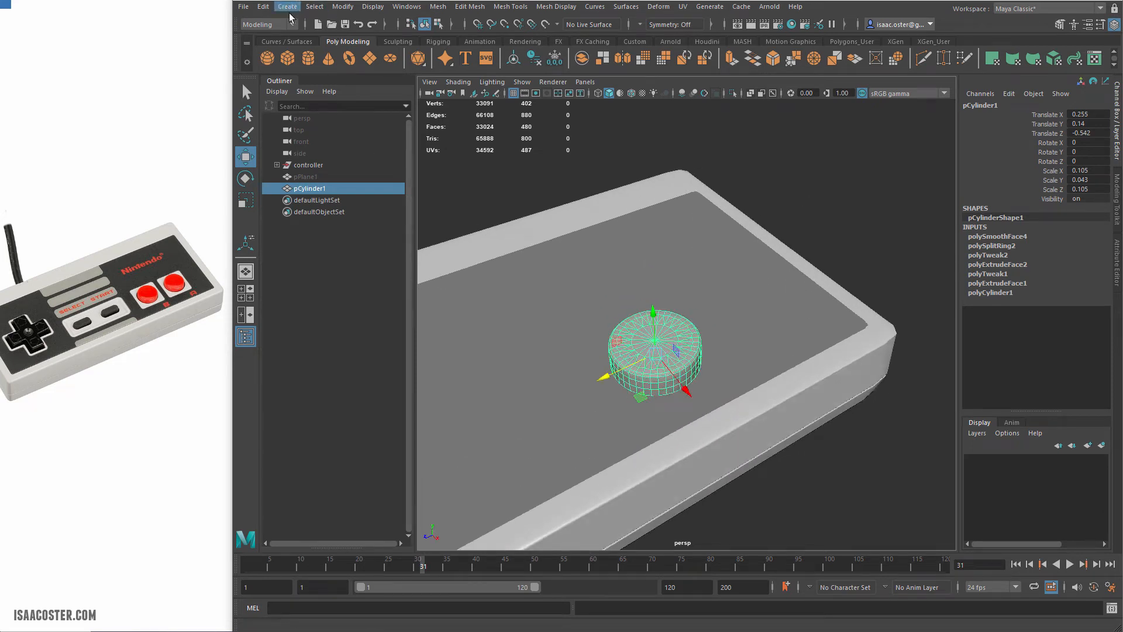
pyautogui.keyDown('alt'); pyautogui.moveTo(576, 193); pyautogui.dragTo(620, 193); pyautogui.keyUp('alt')
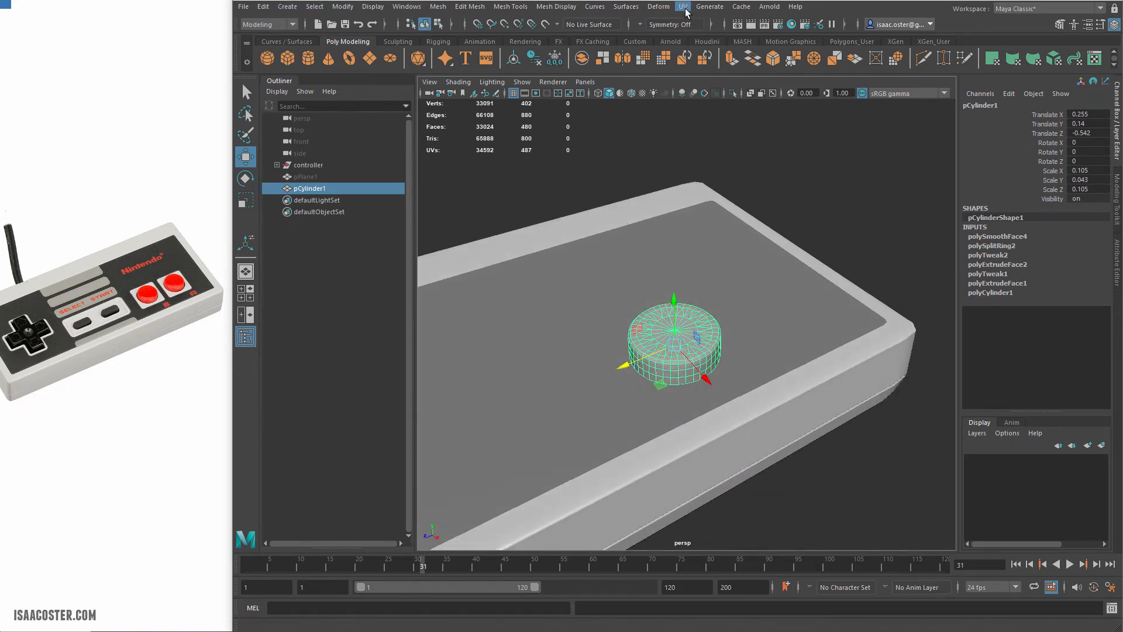
# Create a new Blinn material in Hypershade and name it plus_button_mat.
pyautogui.click(791, 25)
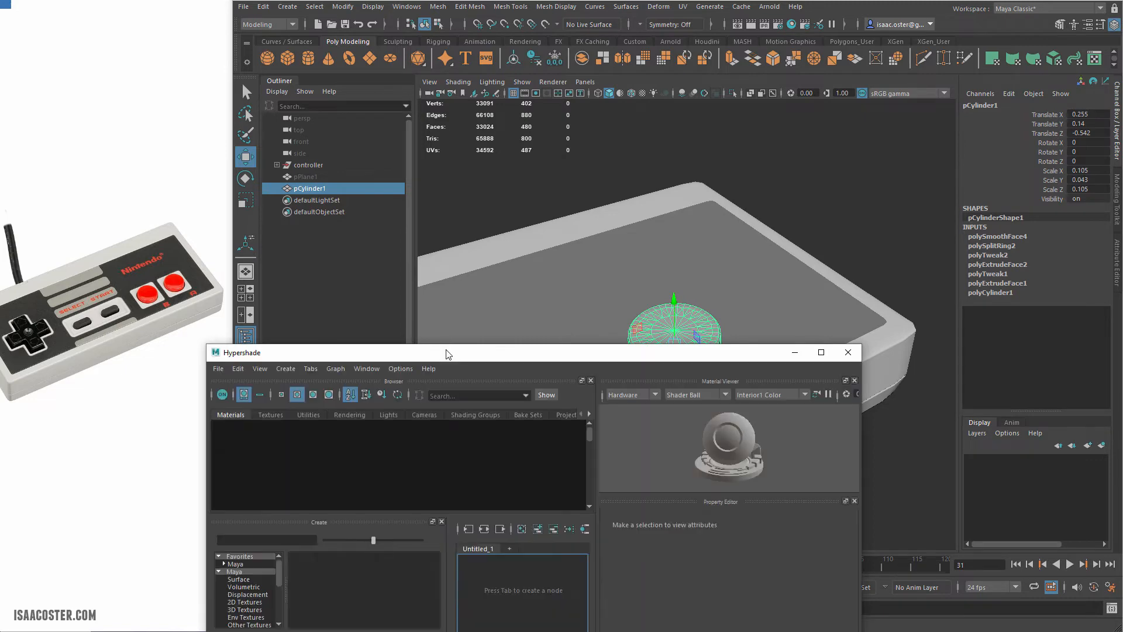
pyautogui.moveTo(445, 349); pyautogui.dragTo(619, 201)
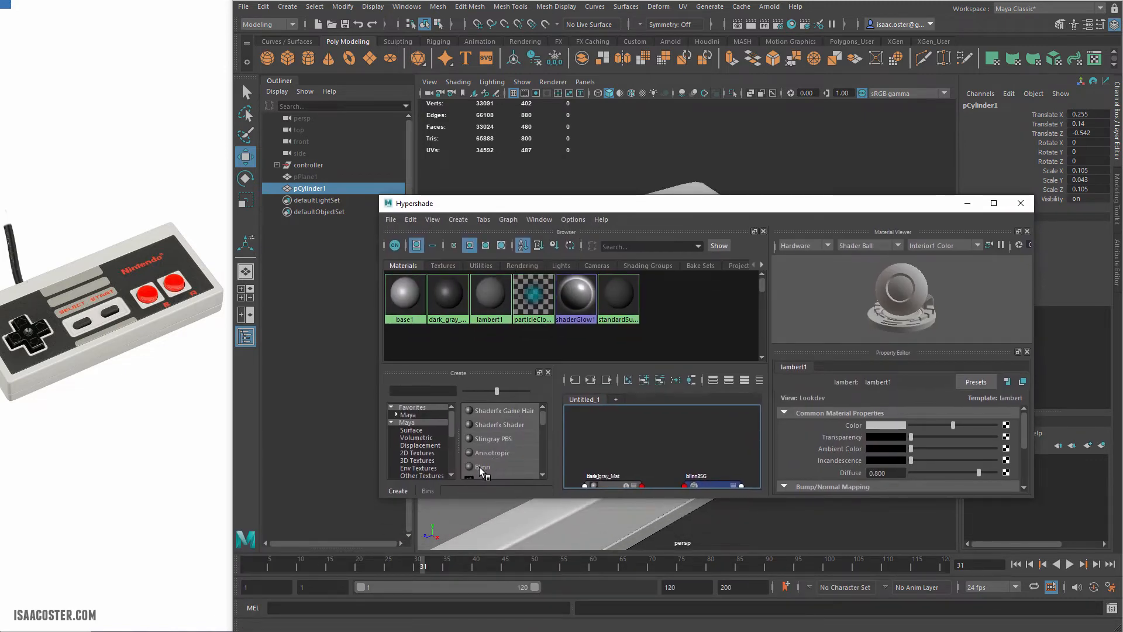
pyautogui.click(479, 467)
pyautogui.doubleClick(452, 301)
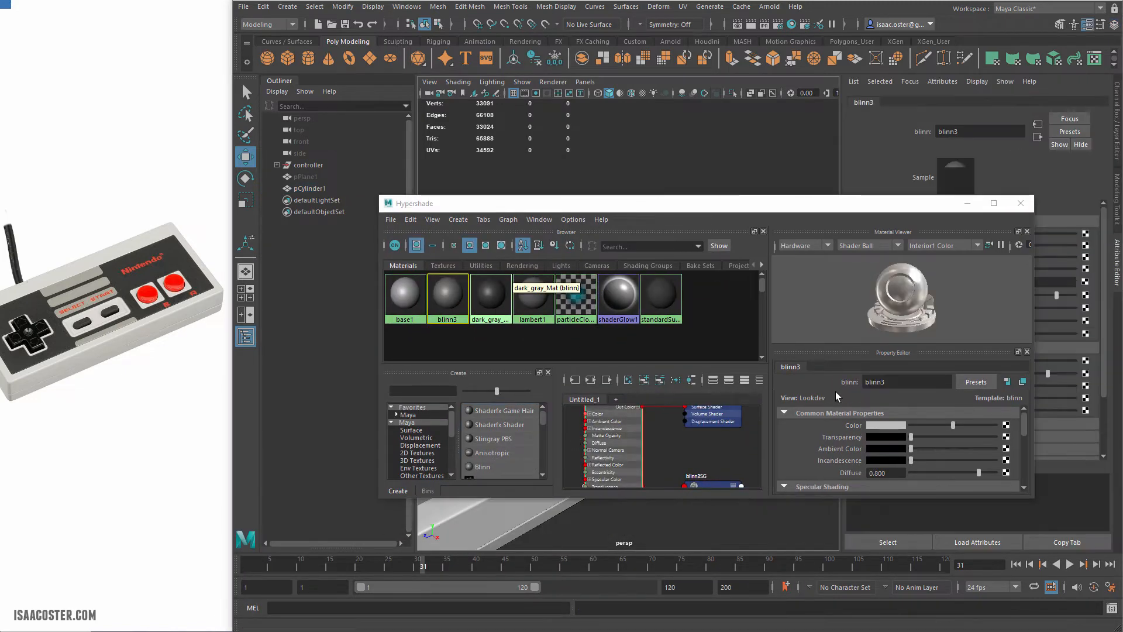
pyautogui.click(810, 382)
pyautogui.write('plu')
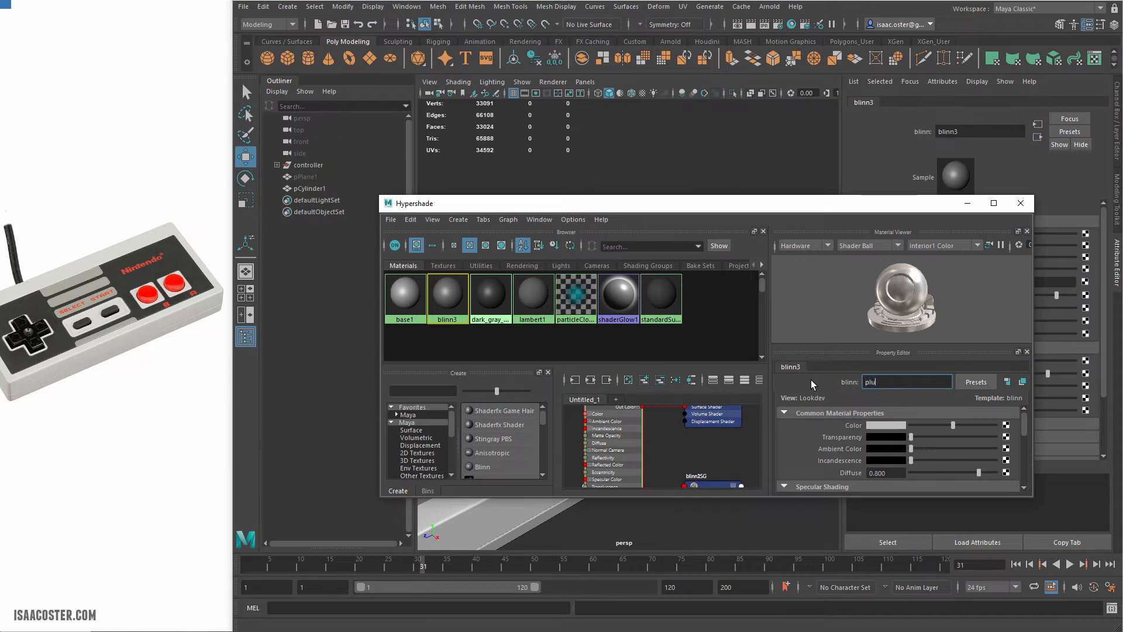
pyautogui.write('s button mat')
pyautogui.press('Return')
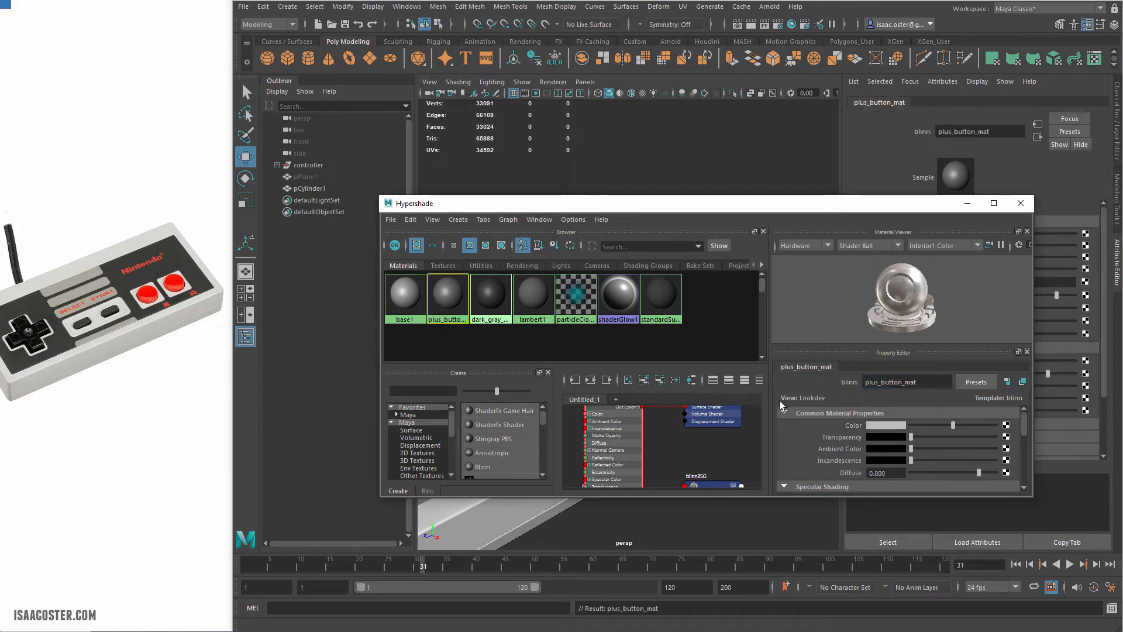
# Darken the plus_button_mat colour to near black and assign the material to the plus-shaped D-pad.
pyautogui.click(891, 425)
pyautogui.moveTo(927, 422); pyautogui.dragTo(920, 426)
pyautogui.moveTo(540, 208); pyautogui.dragTo(727, 153)
pyautogui.click(652, 225)
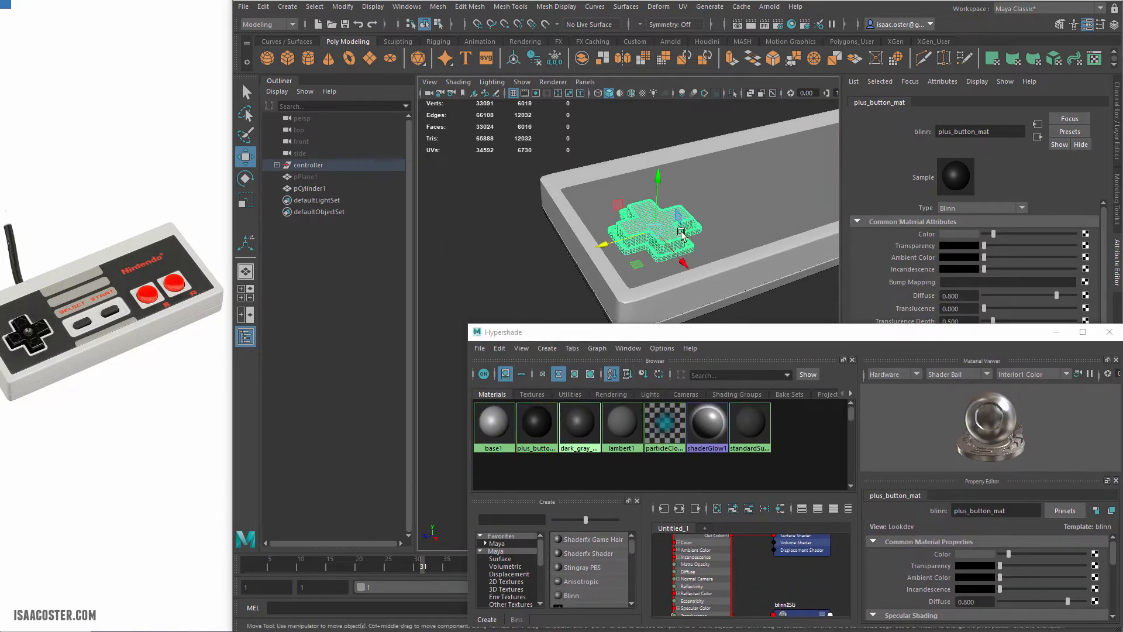
pyautogui.moveTo(544, 431); pyautogui.dragTo(547, 403, button='right')
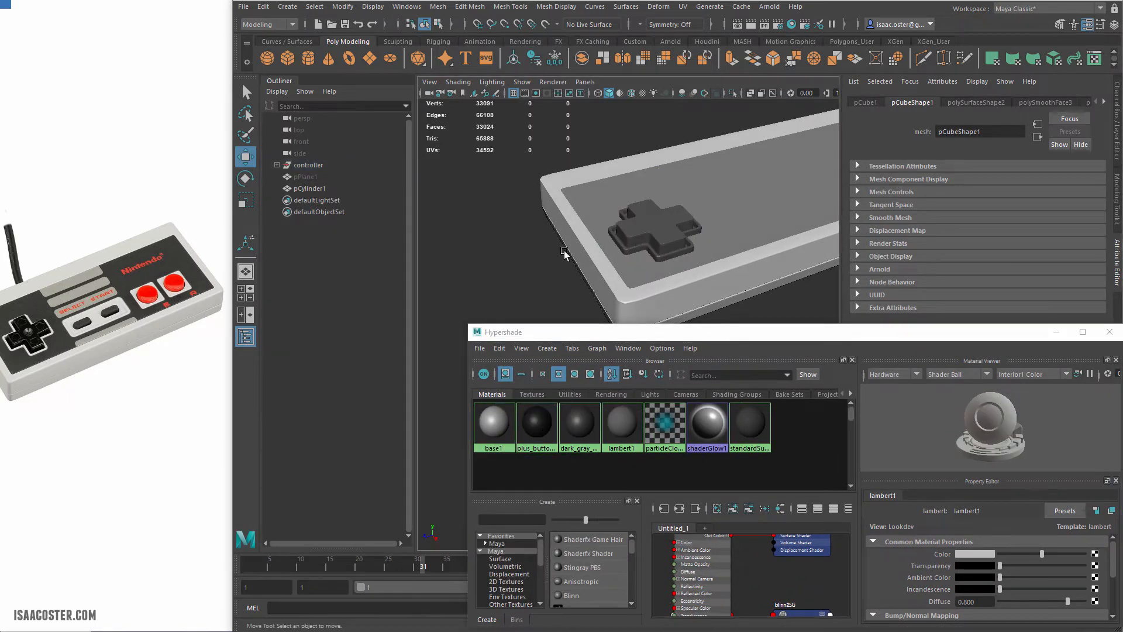
pyautogui.keyDown('alt'); pyautogui.moveTo(585, 274); pyautogui.dragTo(630, 252); pyautogui.keyUp('alt')
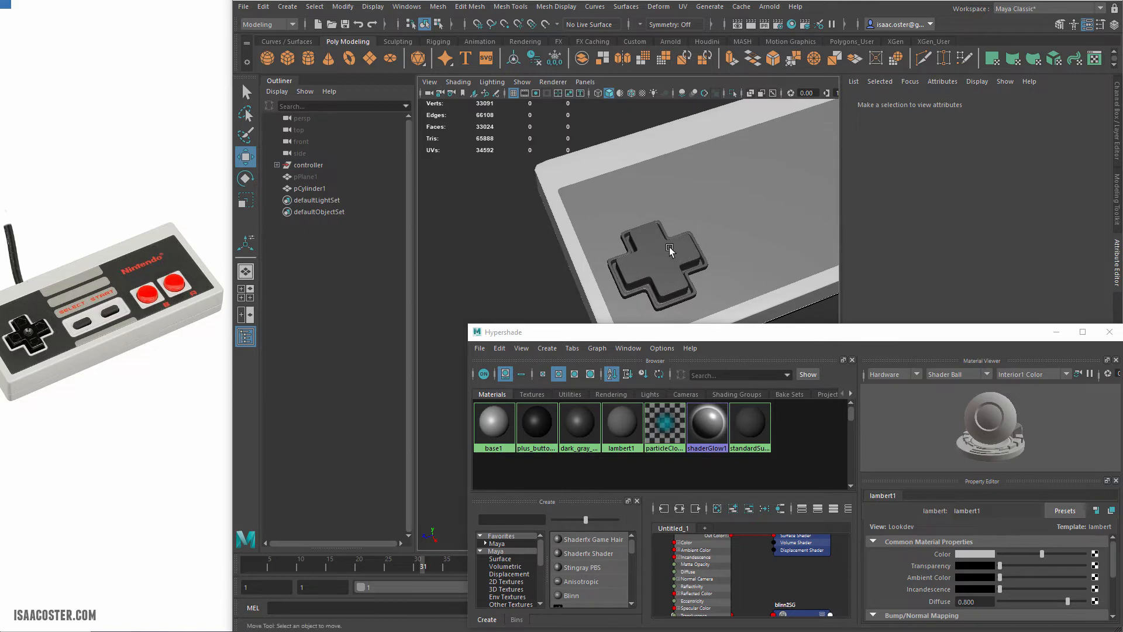
# Smooth the D-pad mesh again and set up face selection on it in an enlarged, unobstructed top view.
pyautogui.scroll(5, 729, 236)
pyautogui.moveTo(695, 223); pyautogui.dragTo(697, 254, button='right')
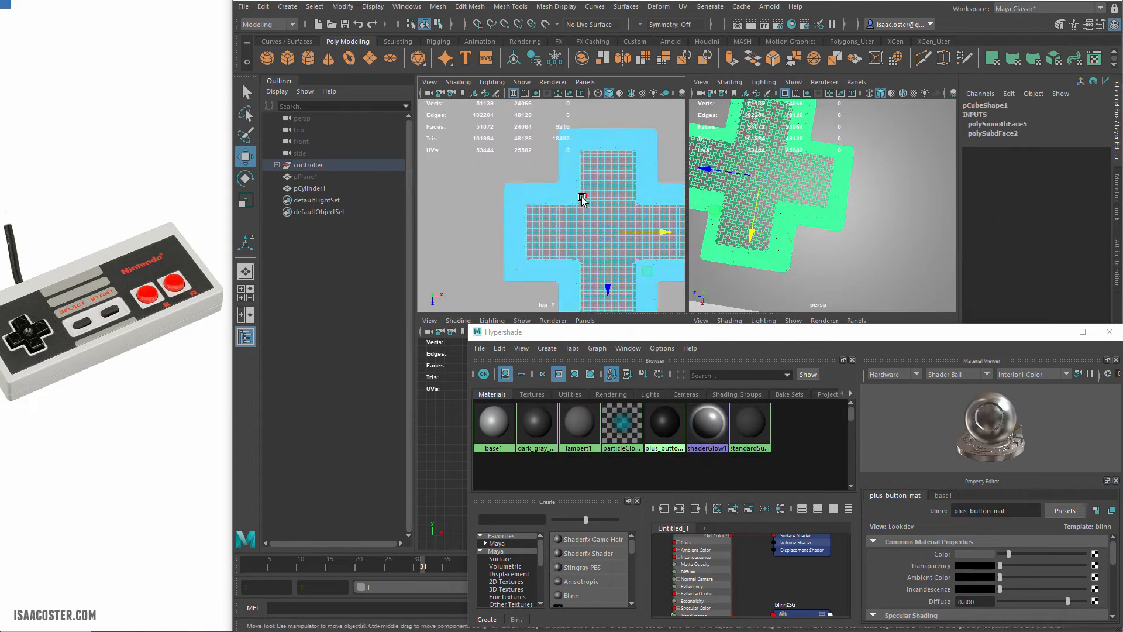
pyautogui.scroll(5, 564, 243)
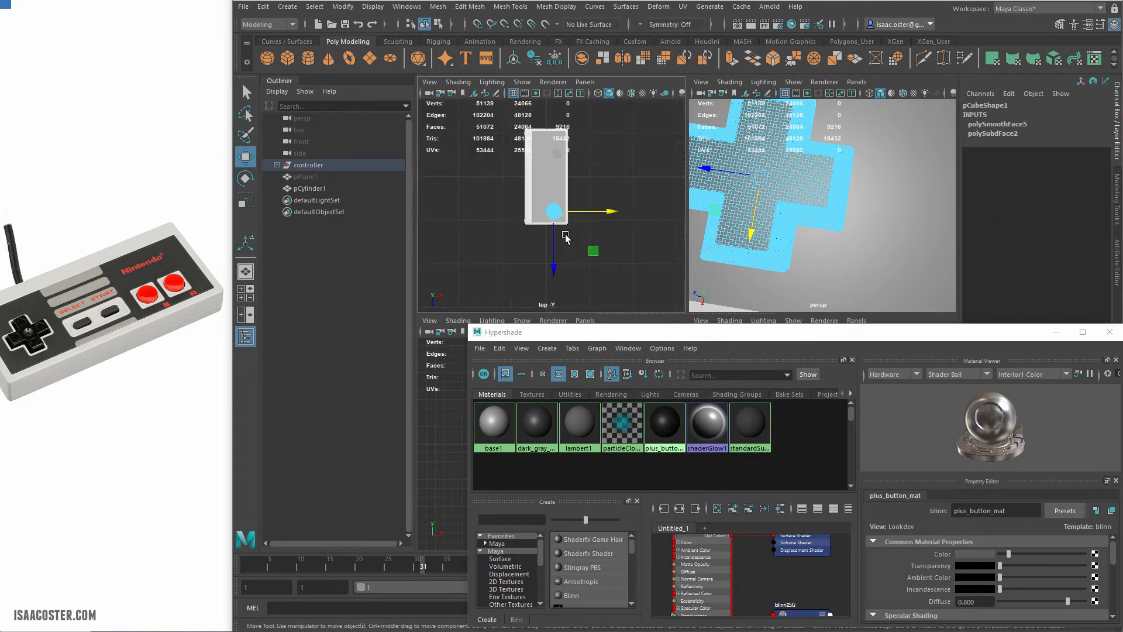
pyautogui.scroll(3, 570, 231)
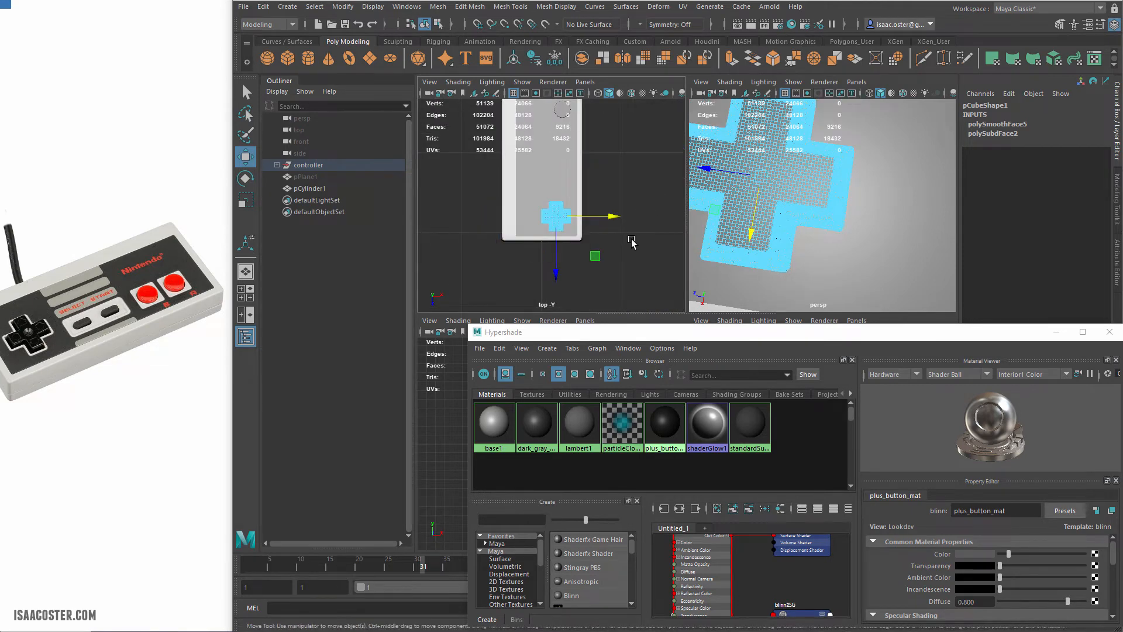
pyautogui.press('space')
pyautogui.moveTo(710, 327); pyautogui.dragTo(0, 241)
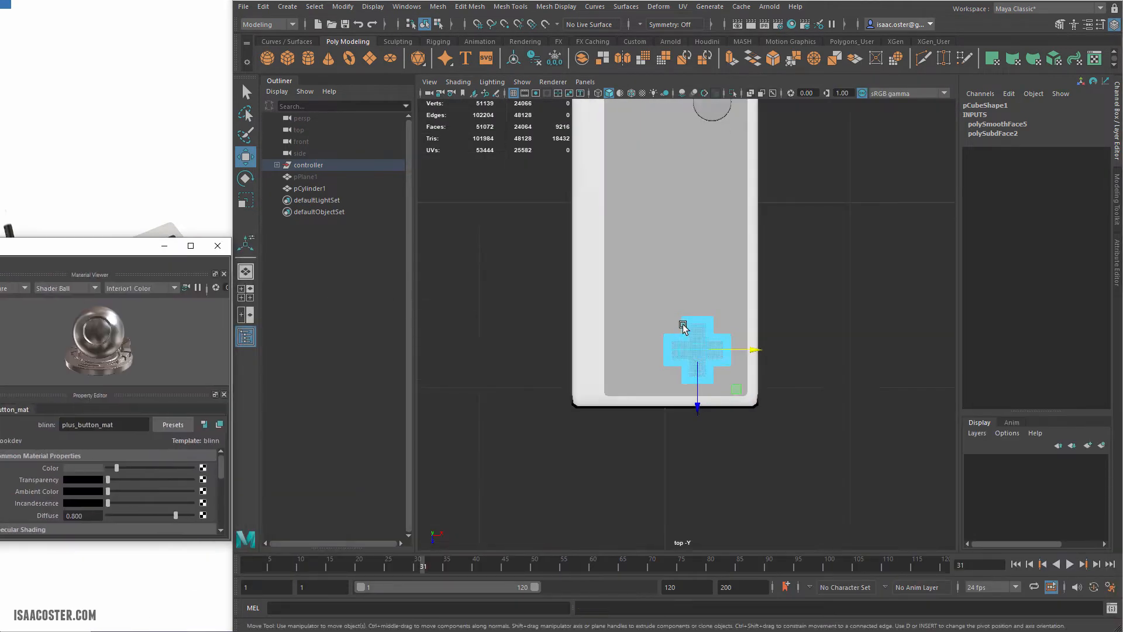
# Select the D-pad's outer rim faces along the end of its upper arm.
pyautogui.scroll(10, 683, 326)
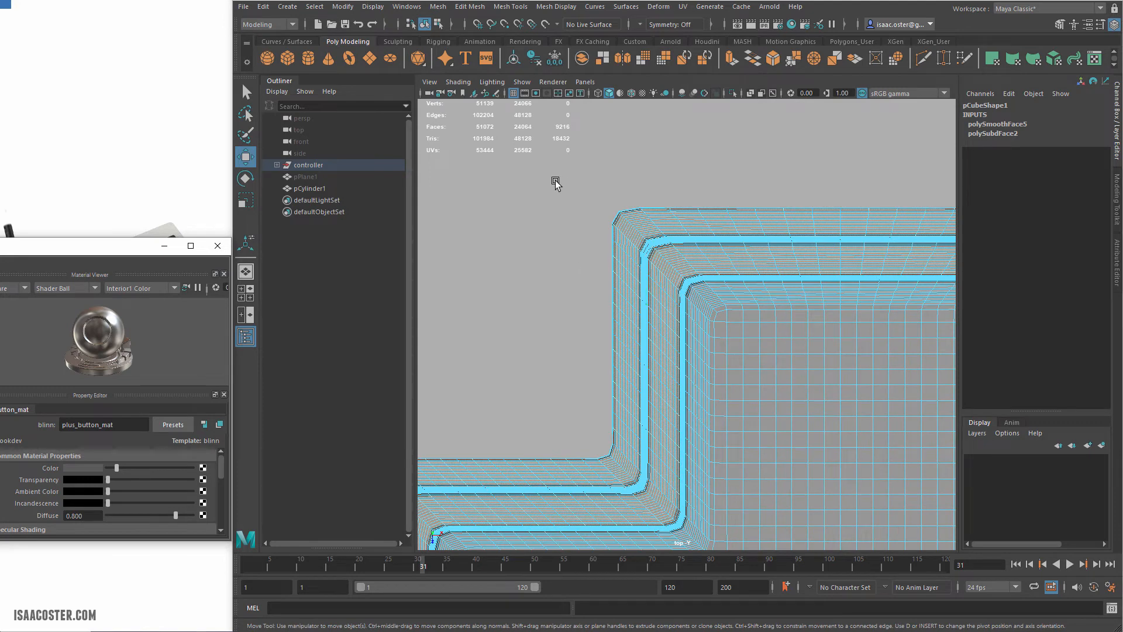
pyautogui.moveTo(555, 183); pyautogui.dragTo(921, 207)
pyautogui.moveTo(1121, 257); pyautogui.dragTo(1121, 272)
pyautogui.moveTo(461, 172); pyautogui.dragTo(676, 517)
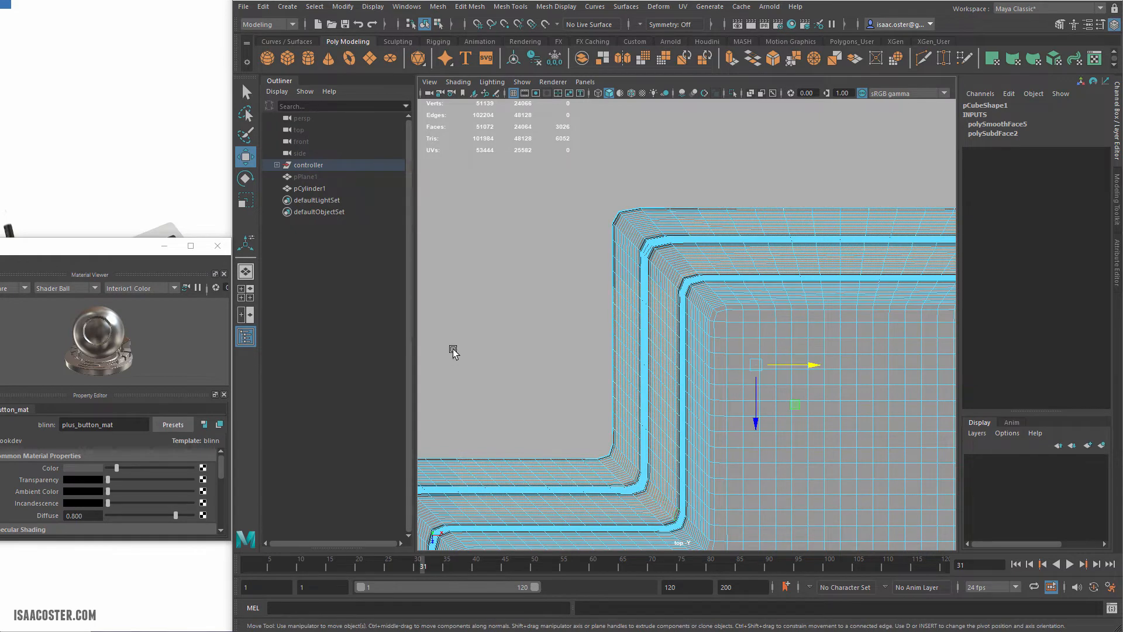
pyautogui.keyDown('alt'); pyautogui.moveTo(518, 279); pyautogui.dragTo(485, 278, button='middle'); pyautogui.keyUp('alt')
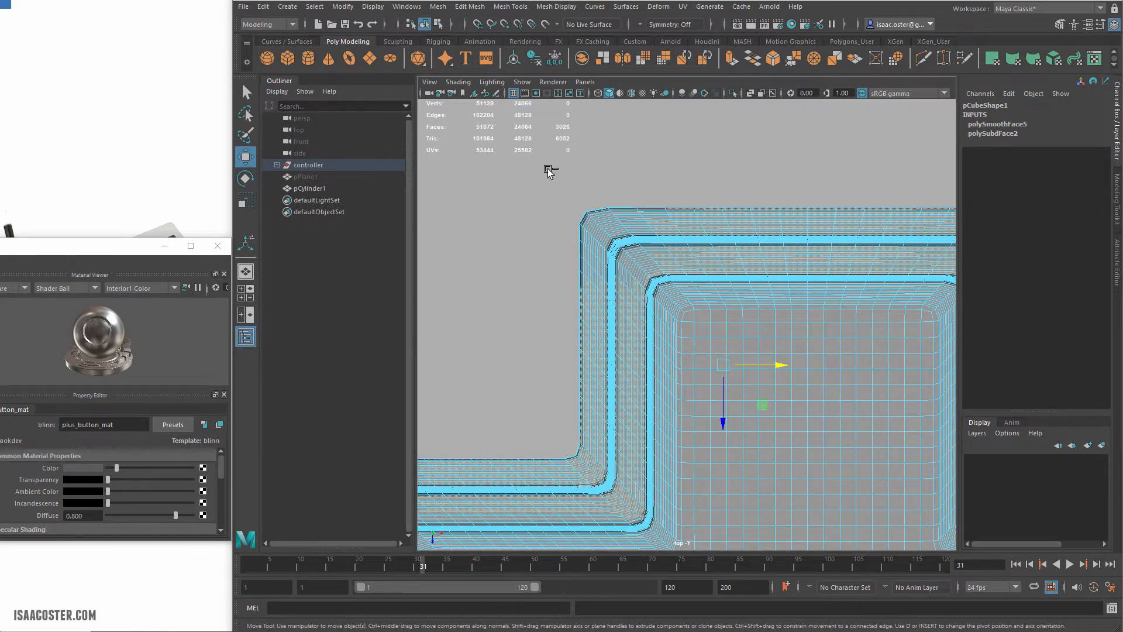
pyautogui.hotkey('ctrl', 'z')
# Add the outer rim faces along the upper arm's left side and the left arm's upper edge to the selection.
pyautogui.keyDown('shift'); pyautogui.moveTo(503, 175); pyautogui.dragTo(638, 517); pyautogui.keyUp('shift')
pyautogui.keyDown('alt'); pyautogui.moveTo(626, 501); pyautogui.dragTo(750, 278, button='middle'); pyautogui.keyUp('alt')
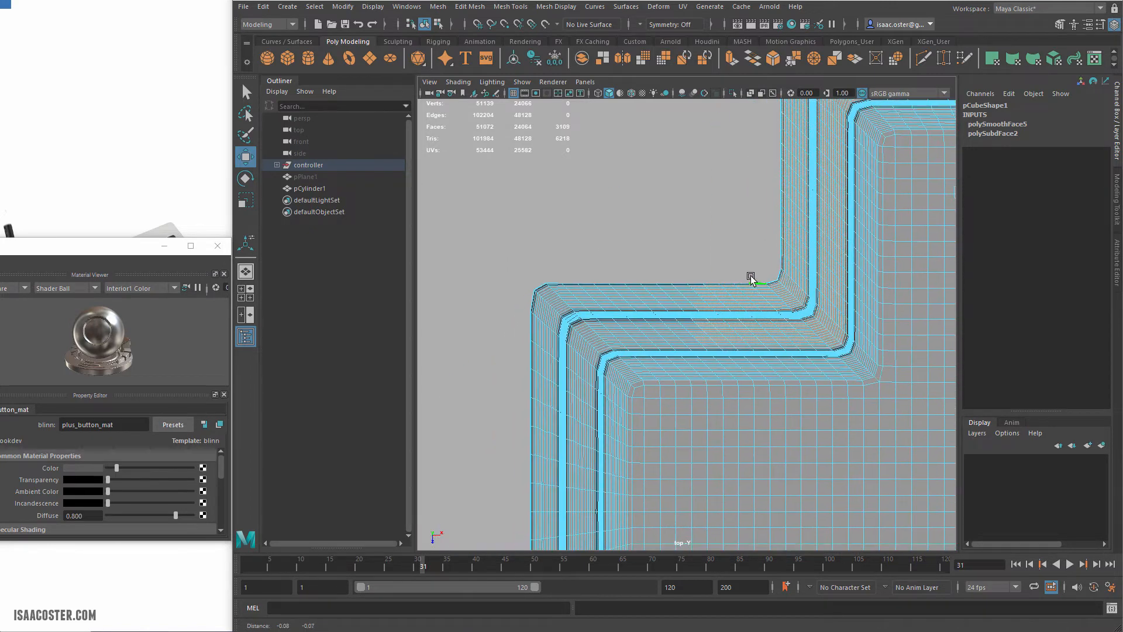
pyautogui.moveTo(460, 227); pyautogui.dragTo(546, 241)
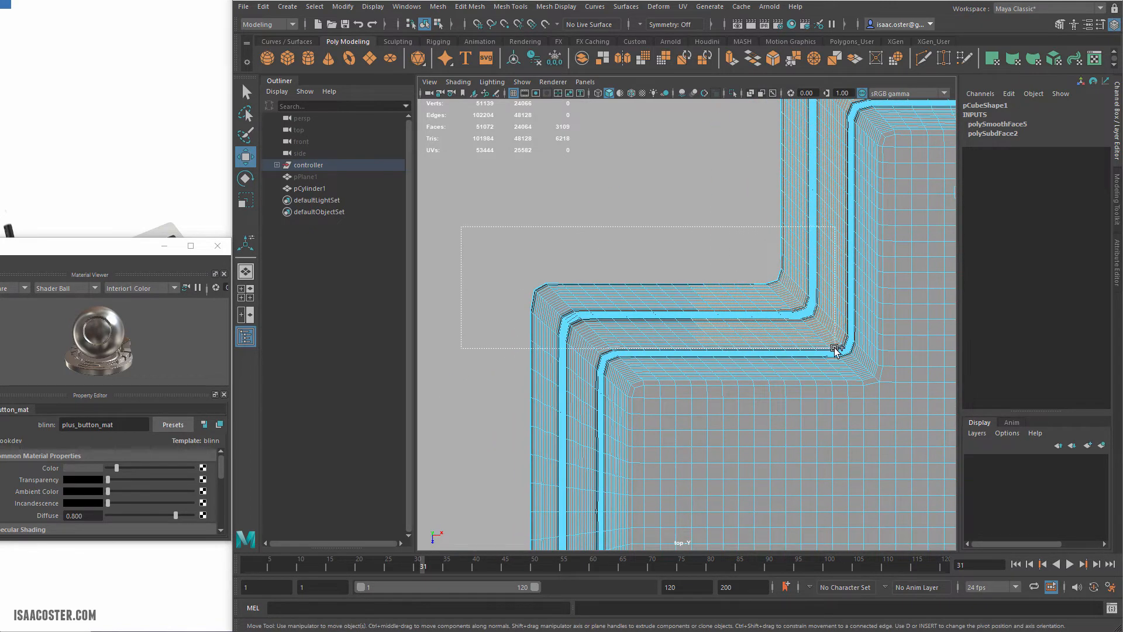
pyautogui.moveTo(836, 349); pyautogui.dragTo(836, 350)
pyautogui.keyDown('alt'); pyautogui.moveTo(774, 388); pyautogui.dragTo(784, 142, button='middle'); pyautogui.keyUp('alt')
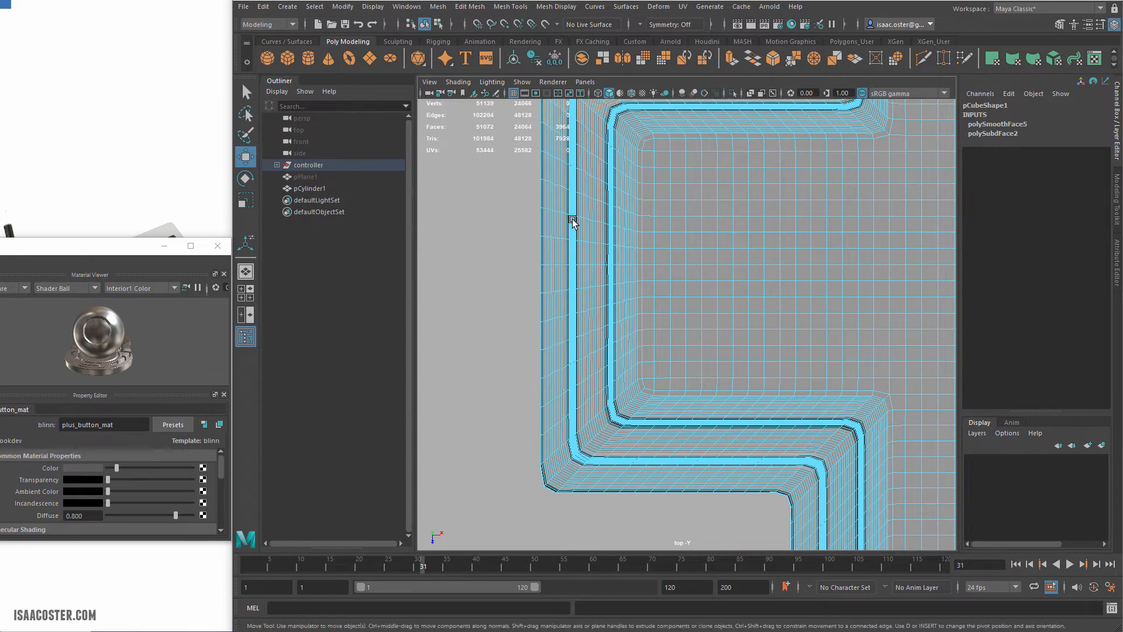
# Extend the rim face selection around the left arm's outer end and along its lower edge.
pyautogui.keyDown('alt'); pyautogui.moveTo(572, 221); pyautogui.dragTo(529, 328, button='middle'); pyautogui.keyUp('alt')
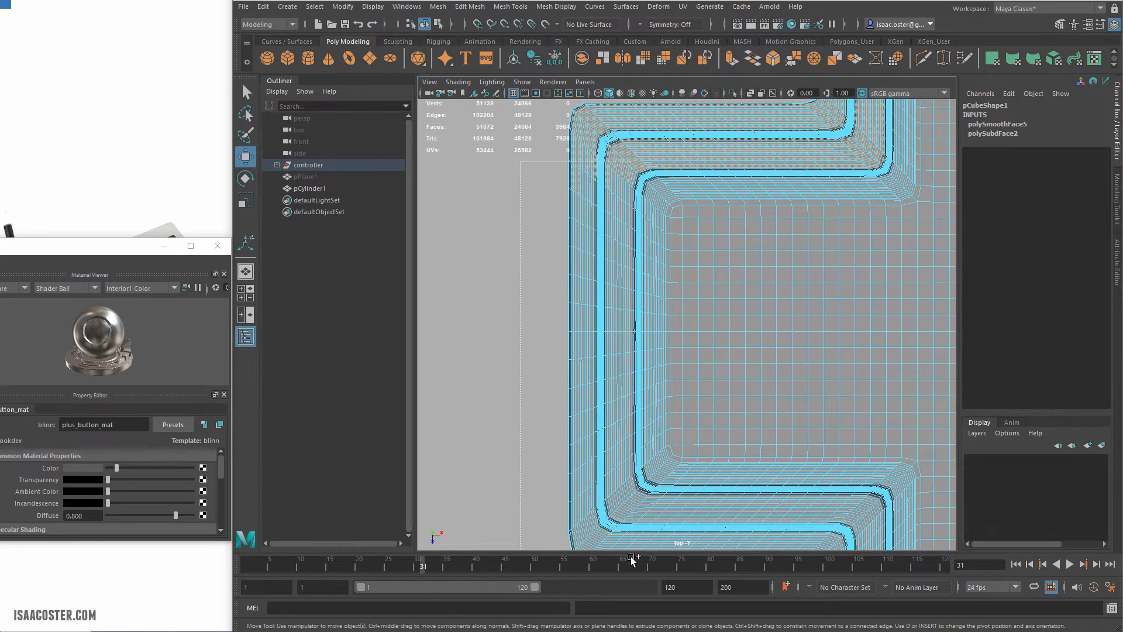
pyautogui.keyDown('ctrl'); pyautogui.keyDown('shift'); pyautogui.moveTo(629, 583); pyautogui.dragTo(630, 581); pyautogui.keyUp('shift'); pyautogui.keyUp('ctrl')
pyautogui.keyDown('alt'); pyautogui.moveTo(520, 355); pyautogui.dragTo(436, 230, button='middle'); pyautogui.keyUp('alt')
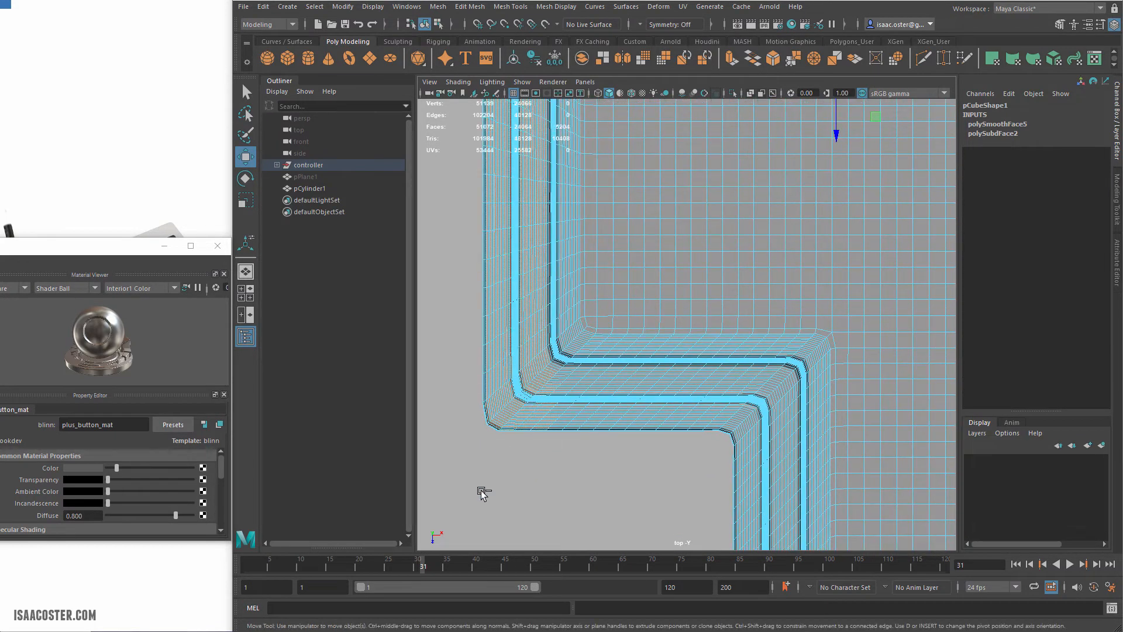
pyautogui.keyDown('ctrl'); pyautogui.keyDown('shift'); pyautogui.moveTo(746, 395); pyautogui.dragTo(786, 375); pyautogui.keyUp('shift'); pyautogui.keyUp('ctrl')
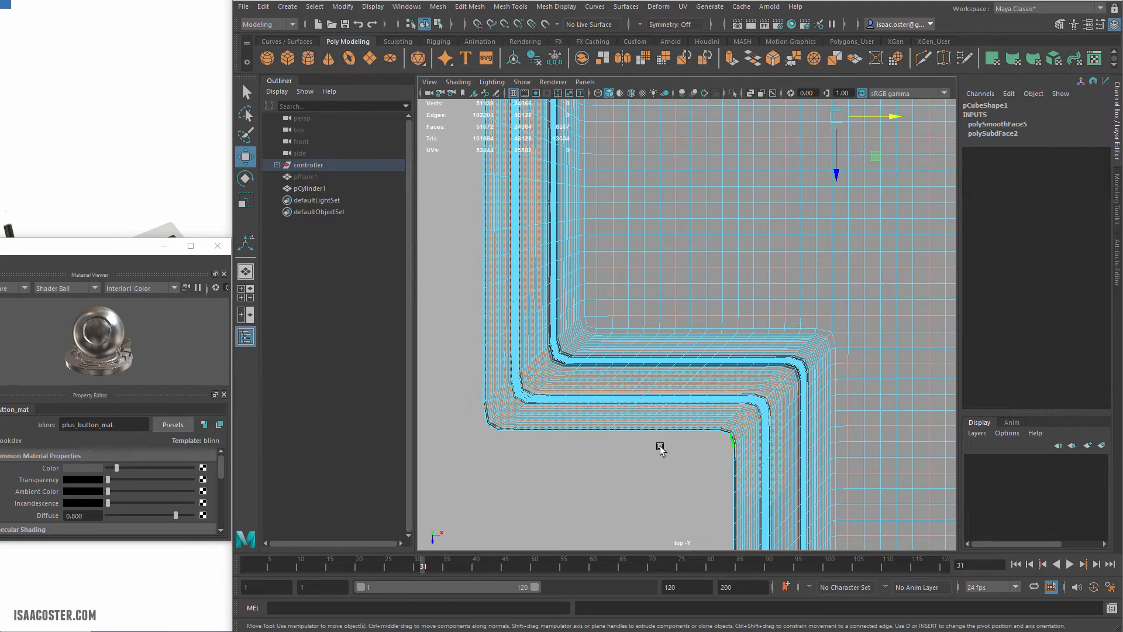
# Extend the rim face selection down the lower arm's left side and across its bottom end.
pyautogui.keyDown('alt'); pyautogui.moveTo(657, 446); pyautogui.dragTo(556, 241, button='middle'); pyautogui.keyUp('alt')
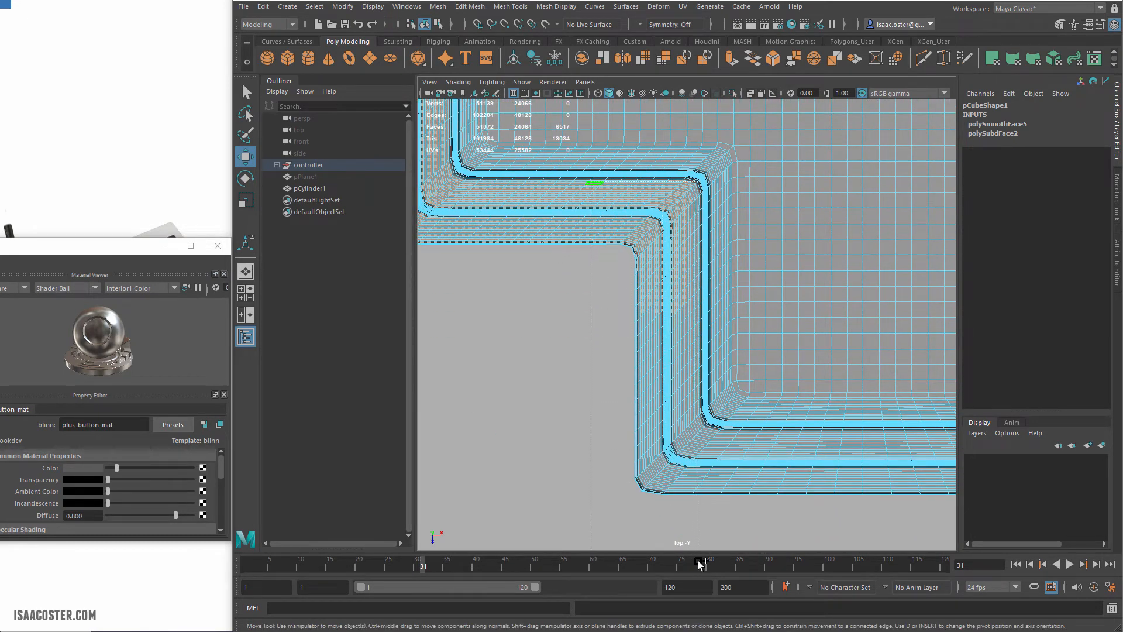
pyautogui.keyDown('ctrl'); pyautogui.keyDown('shift'); pyautogui.moveTo(697, 562); pyautogui.dragTo(698, 561); pyautogui.keyUp('shift'); pyautogui.keyUp('ctrl')
pyautogui.keyDown('alt'); pyautogui.moveTo(644, 507); pyautogui.dragTo(443, 454, button='middle'); pyautogui.keyUp('alt')
pyautogui.keyDown('ctrl'); pyautogui.keyDown('shift'); pyautogui.moveTo(703, 460); pyautogui.dragTo(939, 378); pyautogui.keyUp('shift'); pyautogui.keyUp('ctrl')
pyautogui.keyDown('alt'); pyautogui.moveTo(907, 372); pyautogui.dragTo(850, 426, button='middle'); pyautogui.keyUp('alt')
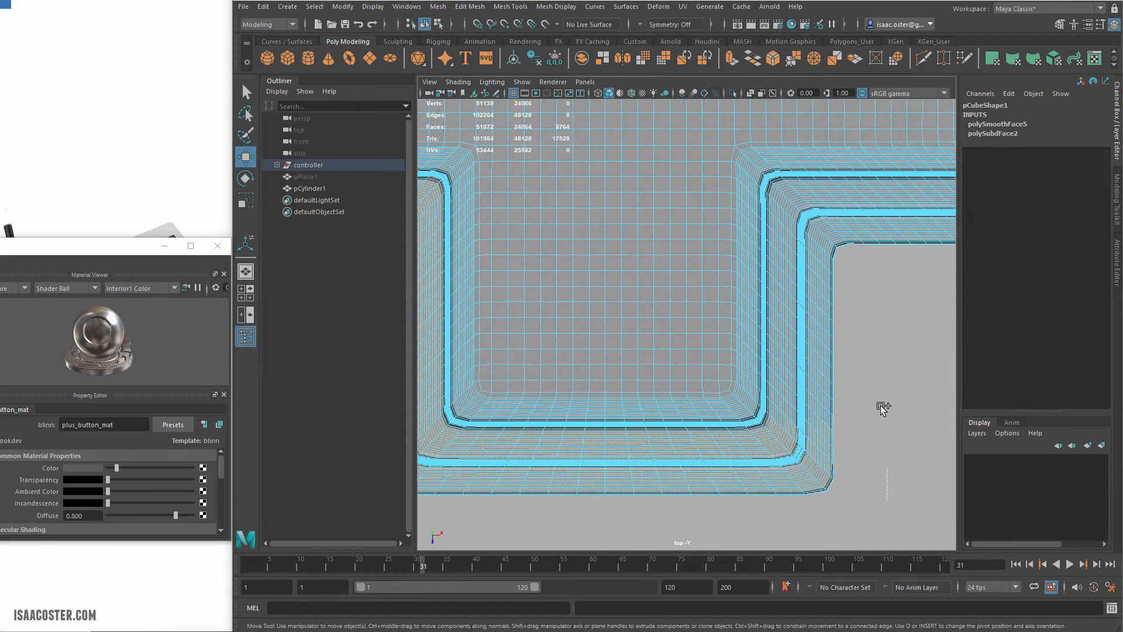
# Add the rim faces along the D-pad's lower arm's right side and the right arm's lower edge to the selection.
pyautogui.keyDown('ctrl'); pyautogui.keyDown('shift'); pyautogui.moveTo(774, 187); pyautogui.dragTo(770, 187); pyautogui.keyUp('shift'); pyautogui.keyUp('ctrl')
pyautogui.keyDown('alt'); pyautogui.moveTo(720, 240); pyautogui.dragTo(477, 333, button='middle'); pyautogui.keyUp('alt')
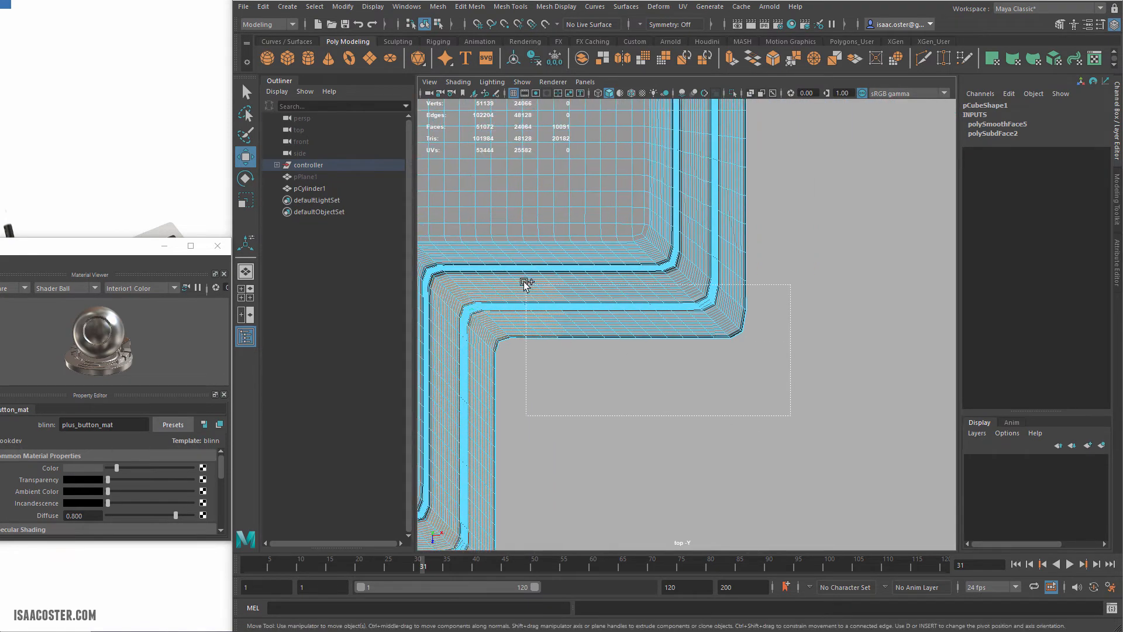
pyautogui.keyDown('ctrl'); pyautogui.keyDown('shift'); pyautogui.moveTo(477, 275); pyautogui.dragTo(451, 276); pyautogui.keyUp('shift'); pyautogui.keyUp('ctrl')
pyautogui.keyDown('alt'); pyautogui.moveTo(559, 373); pyautogui.dragTo(654, 337, button='middle'); pyautogui.keyUp('alt')
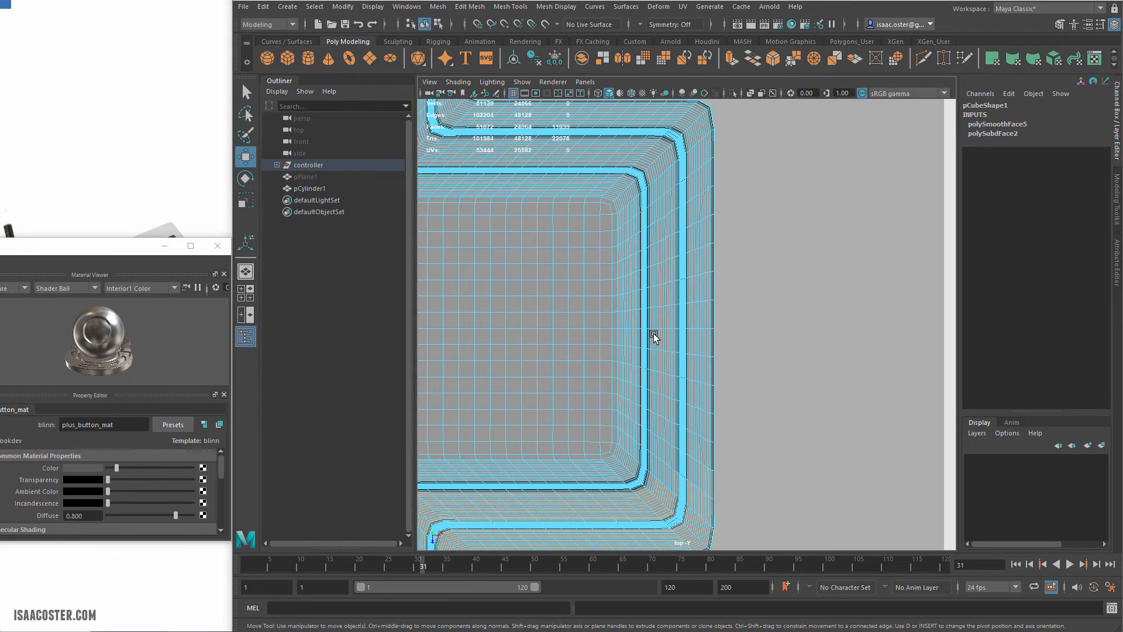
# Extend the rim face selection around the right arm's outer end, along its upper edge and up the upper arm's right side.
pyautogui.keyDown('ctrl'); pyautogui.keyDown('shift'); pyautogui.moveTo(778, 207); pyautogui.dragTo(651, 569); pyautogui.keyUp('shift'); pyautogui.keyUp('ctrl')
pyautogui.keyDown('alt'); pyautogui.moveTo(712, 193); pyautogui.dragTo(743, 341, button='middle'); pyautogui.keyUp('alt')
pyautogui.keyDown('ctrl'); pyautogui.keyDown('shift'); pyautogui.moveTo(556, 236); pyautogui.dragTo(440, 311); pyautogui.keyUp('shift'); pyautogui.keyUp('ctrl')
pyautogui.keyDown('alt'); pyautogui.moveTo(481, 310); pyautogui.dragTo(656, 425, button='middle'); pyautogui.keyUp('alt')
pyautogui.keyDown('alt'); pyautogui.moveTo(748, 145); pyautogui.dragTo(760, 151, button='middle'); pyautogui.keyUp('alt')
pyautogui.keyDown('ctrl'); pyautogui.keyDown('shift'); pyautogui.moveTo(636, 378); pyautogui.dragTo(624, 427); pyautogui.keyUp('shift'); pyautogui.keyUp('ctrl')
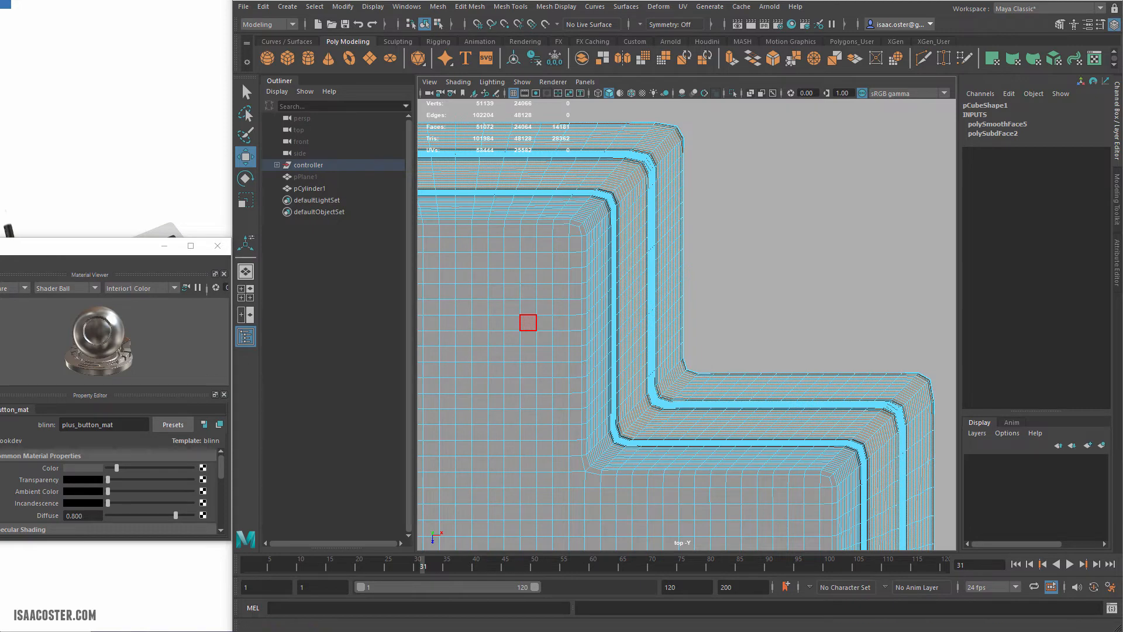
# Assign the base1 material to the selected D-pad rim faces and clear the selection.
pyautogui.moveTo(1, 245); pyautogui.dragTo(529, 194)
pyautogui.moveTo(435, 283); pyautogui.dragTo(485, 237, button='right')
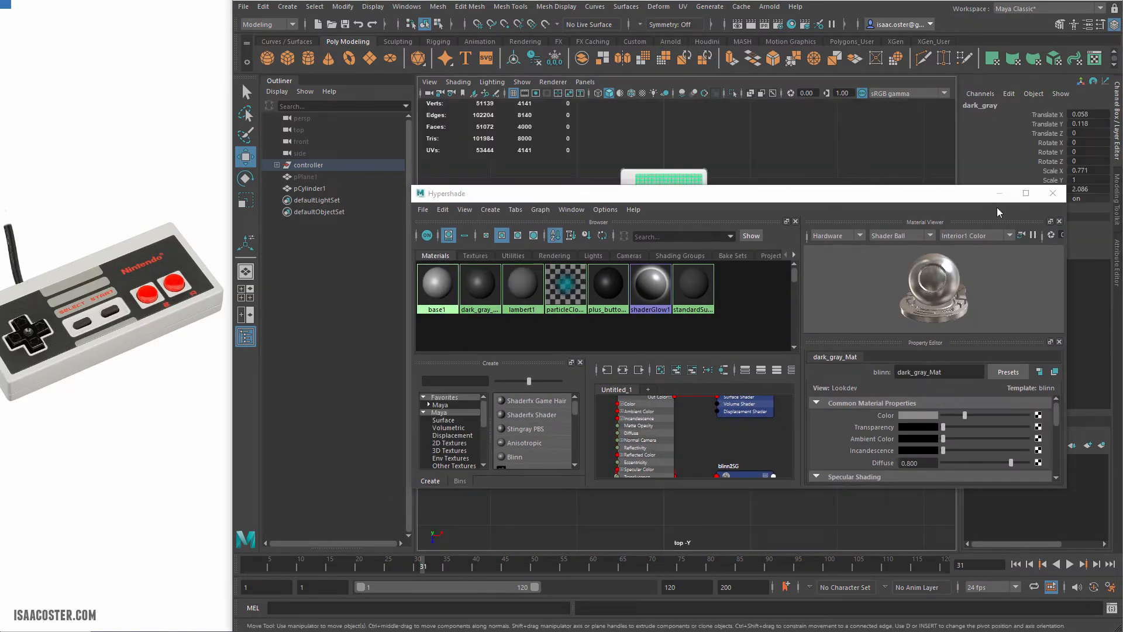
pyautogui.click(814, 314)
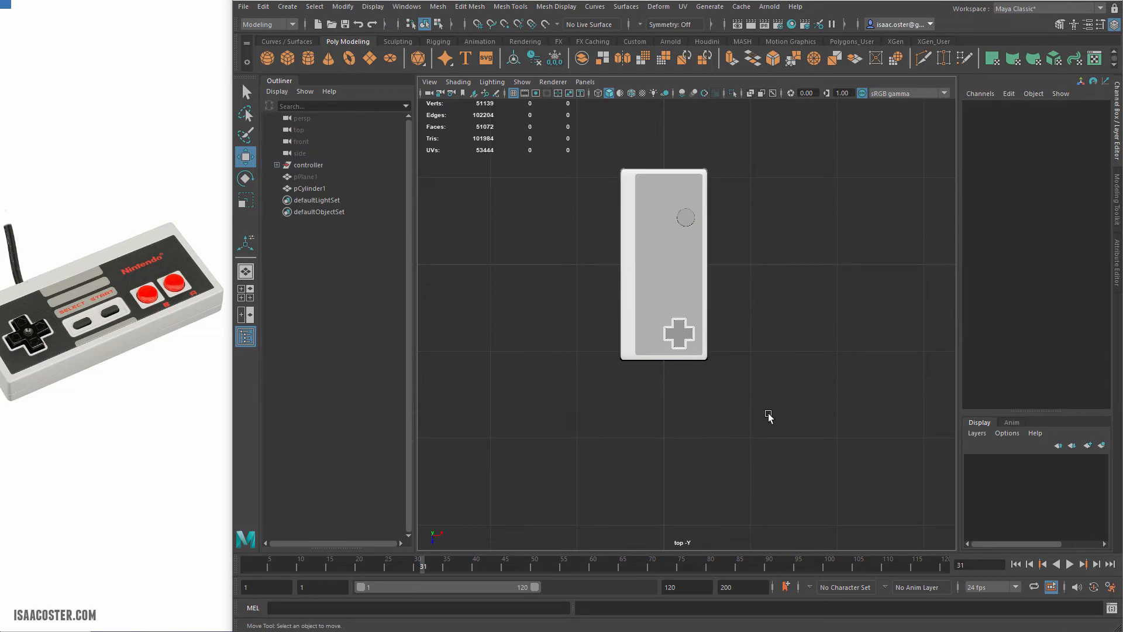
# Switch from the top view to a single perspective view of the controller.
pyautogui.press('space')
pyautogui.moveTo(761, 406); pyautogui.dragTo(762, 379)
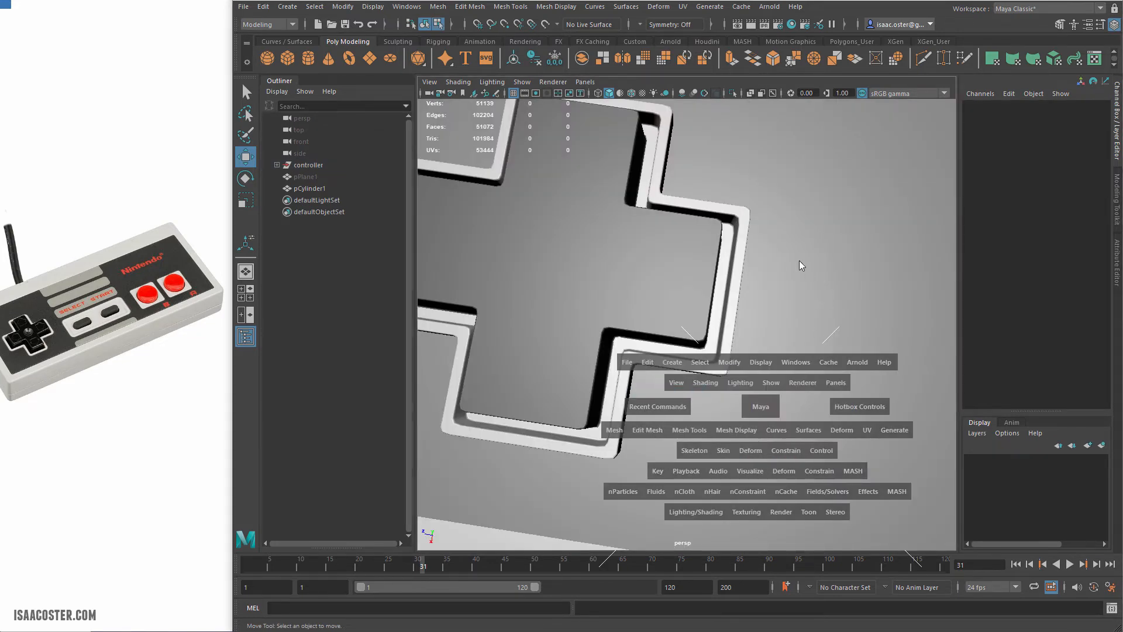
pyautogui.press('space')
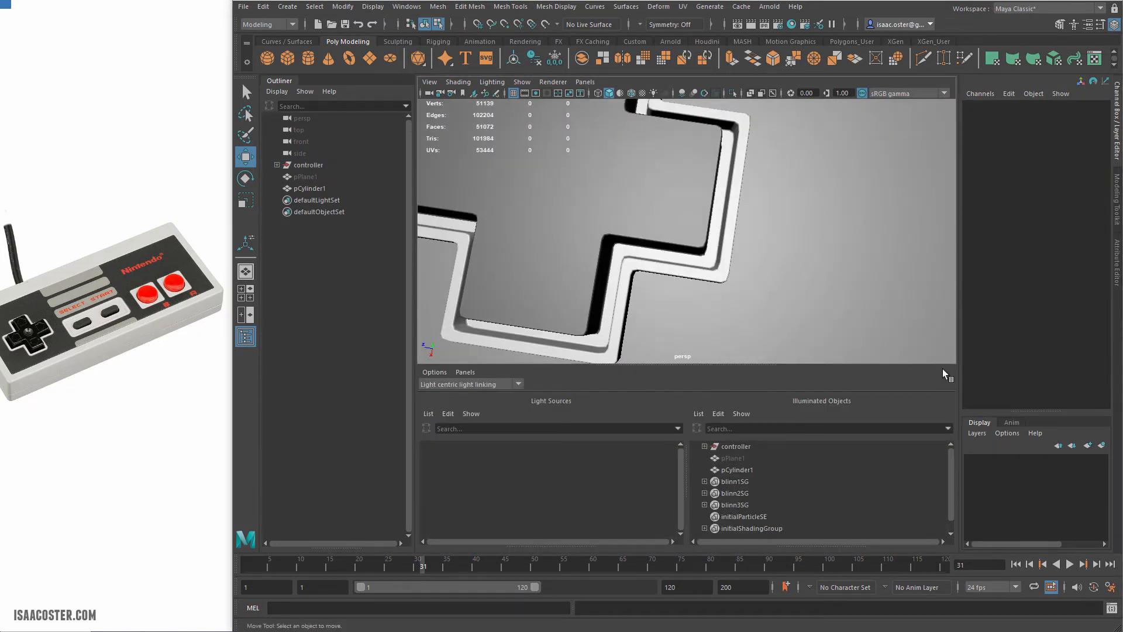
pyautogui.press('space')
pyautogui.click(667, 375)
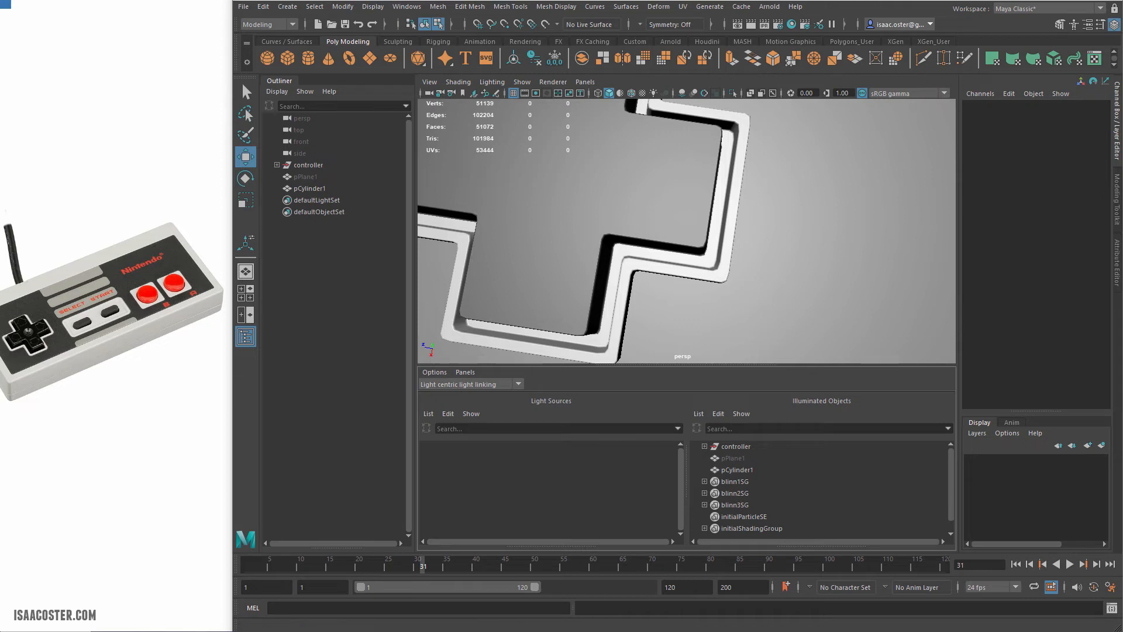
pyautogui.click(249, 275)
# Examine the D-pad's rim and the round button on the controller from several angles.
pyautogui.keyDown('alt'); pyautogui.moveTo(688, 376); pyautogui.dragTo(664, 346); pyautogui.keyUp('alt')
pyautogui.scroll(-6, 665, 346)
pyautogui.keyDown('alt'); pyautogui.moveTo(772, 294); pyautogui.dragTo(779, 335, button='middle'); pyautogui.keyUp('alt')
pyautogui.keyDown('alt'); pyautogui.moveTo(778, 338); pyautogui.dragTo(756, 288); pyautogui.keyUp('alt')
pyautogui.scroll(-5, 766, 278)
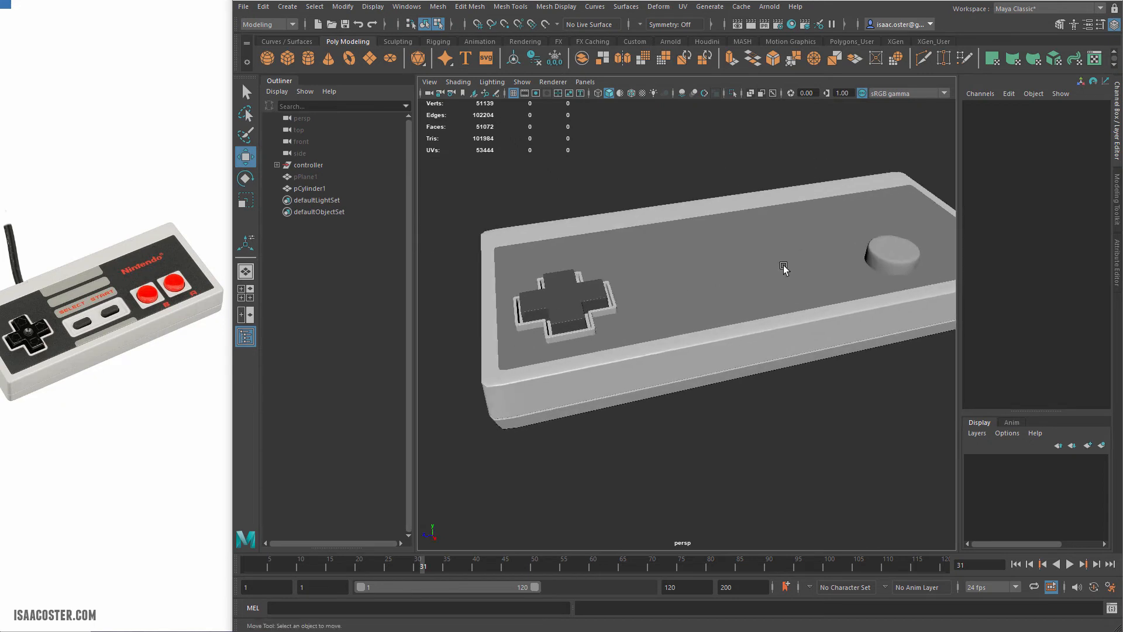
pyautogui.scroll(5, 684, 339)
pyautogui.scroll(3, 722, 366)
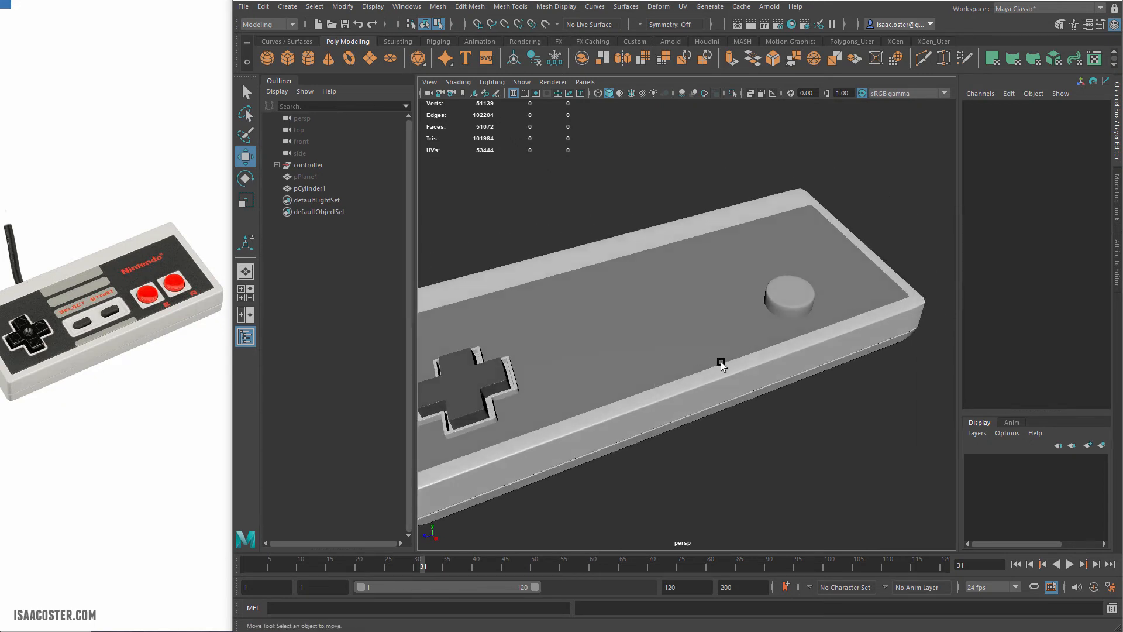
# Create a polygon plane and move it under the round button to about X 0.245, Y 0.132, Z -0.549.
pyautogui.click(291, 9)
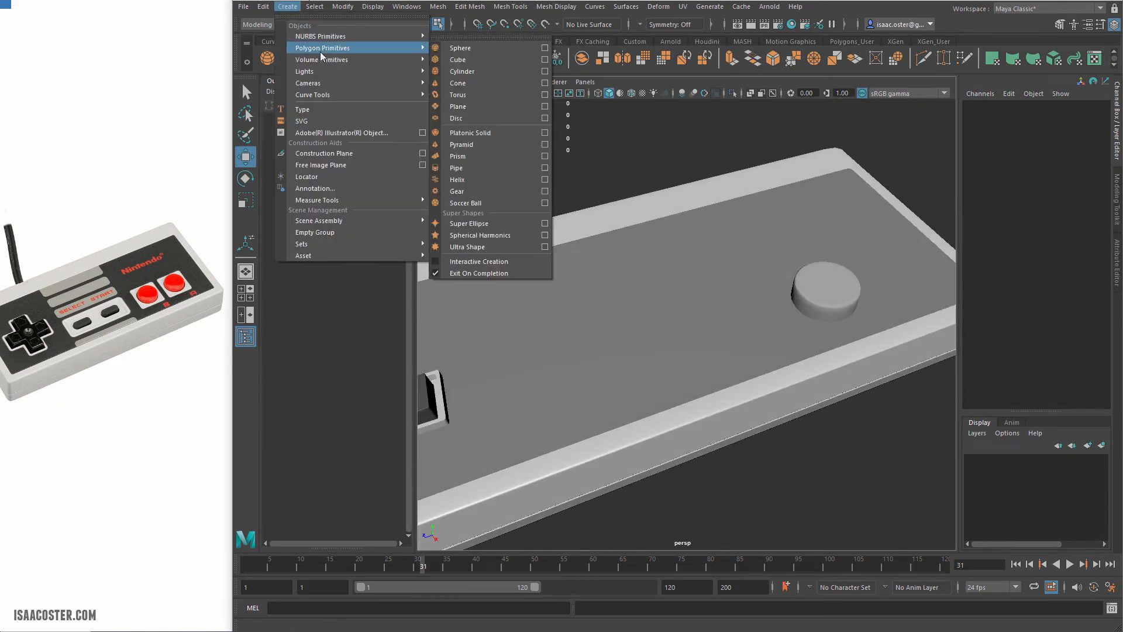
pyautogui.moveTo(351, 48)
pyautogui.click(471, 108)
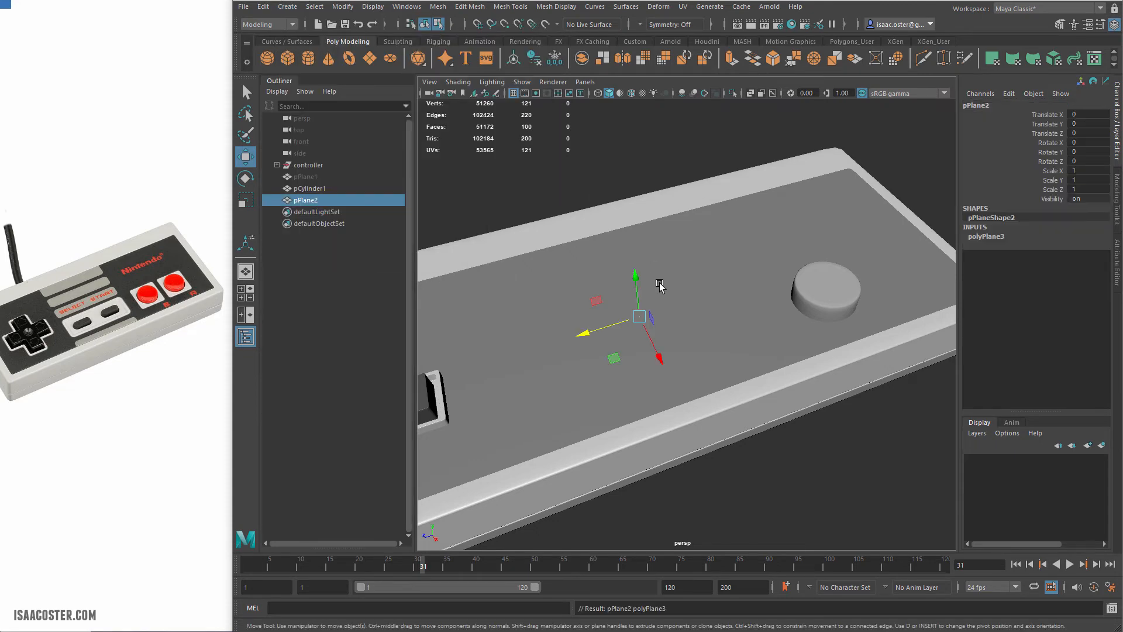
pyautogui.moveTo(636, 275); pyautogui.dragTo(633, 237)
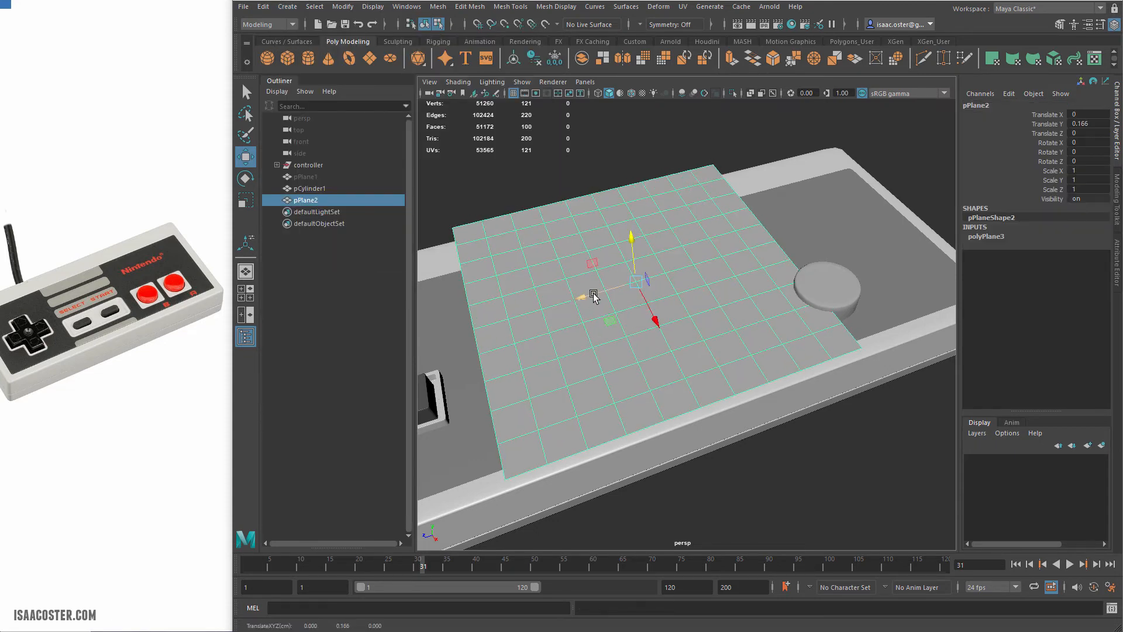
pyautogui.moveTo(594, 297); pyautogui.dragTo(807, 257)
pyautogui.moveTo(823, 279); pyautogui.dragTo(842, 248)
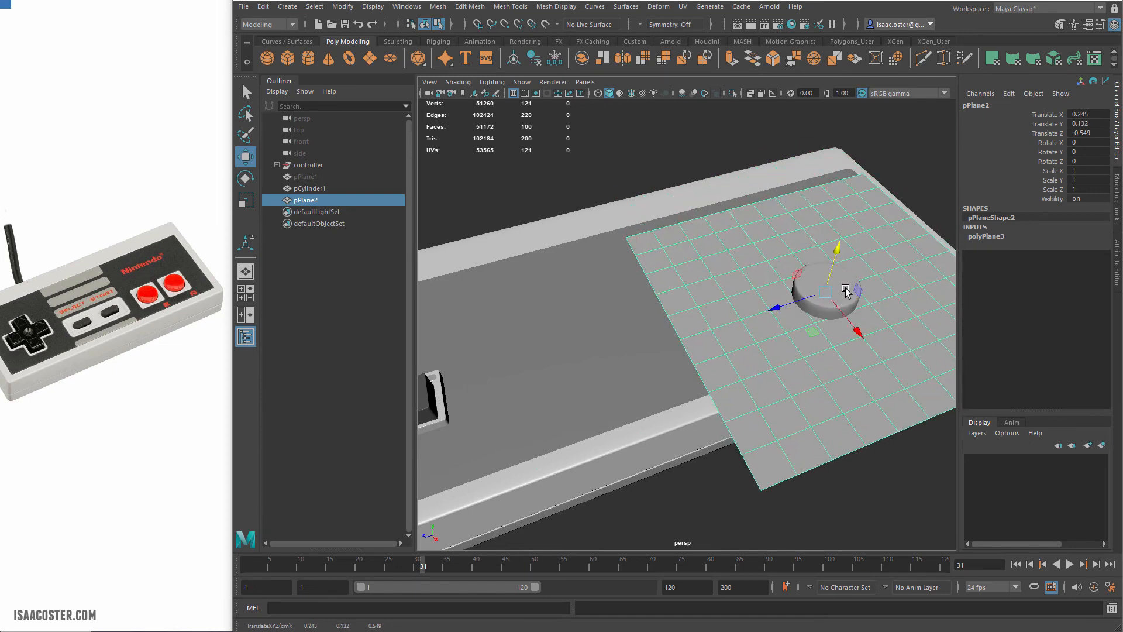
# Scale the plane uniformly to about 0.274 so it forms a small square base around the round button.
pyautogui.press('r')
pyautogui.moveTo(824, 291); pyautogui.dragTo(666, 328)
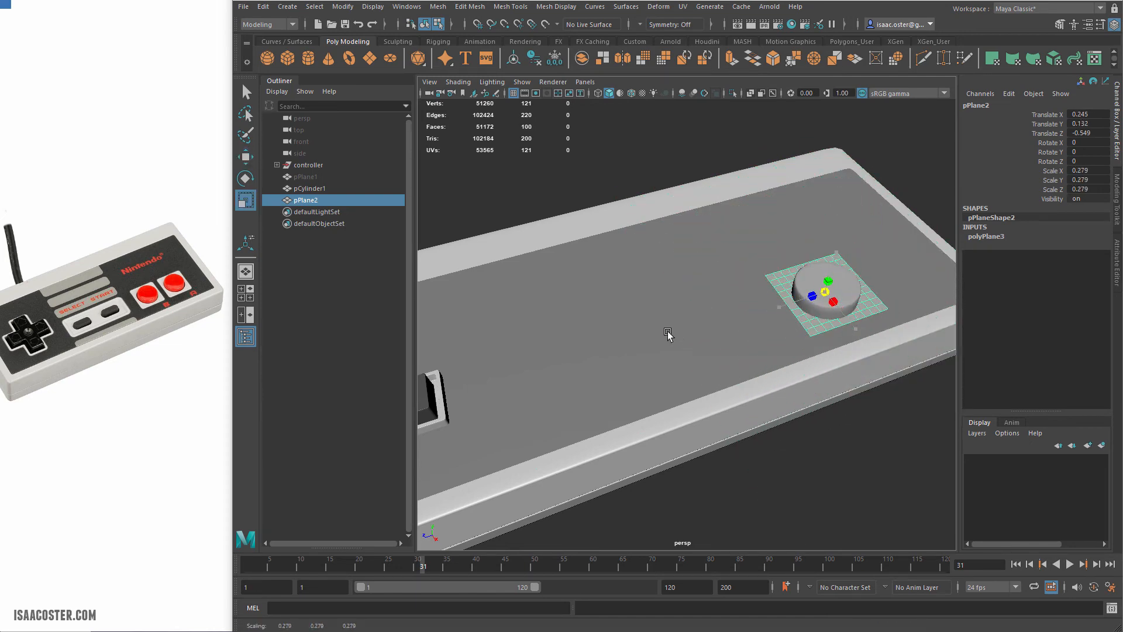
pyautogui.keyDown('alt'); pyautogui.moveTo(762, 316); pyautogui.dragTo(619, 342, button='middle'); pyautogui.keyUp('alt')
pyautogui.keyDown('alt'); pyautogui.moveTo(661, 342); pyautogui.dragTo(879, 341, button='right'); pyautogui.keyUp('alt')
pyautogui.keyDown('alt'); pyautogui.moveTo(723, 326); pyautogui.dragTo(738, 321); pyautogui.keyUp('alt')
pyautogui.press('q')
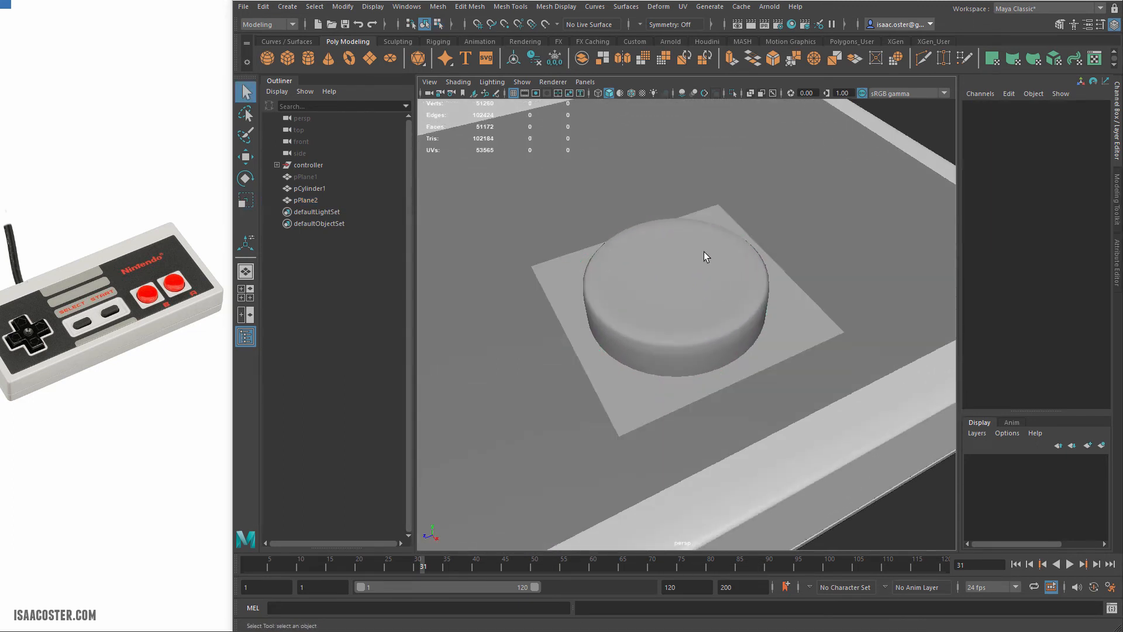
# Match the plane's Translate X to the round button's value of 0.255.
pyautogui.keyDown('alt'); pyautogui.moveTo(721, 265); pyautogui.dragTo(694, 282); pyautogui.keyUp('alt')
pyautogui.keyDown('alt'); pyautogui.moveTo(695, 283); pyautogui.dragTo(669, 286, button='right'); pyautogui.keyUp('alt')
pyautogui.keyDown('alt'); pyautogui.moveTo(669, 285); pyautogui.dragTo(659, 284); pyautogui.keyUp('alt')
pyautogui.click(660, 342)
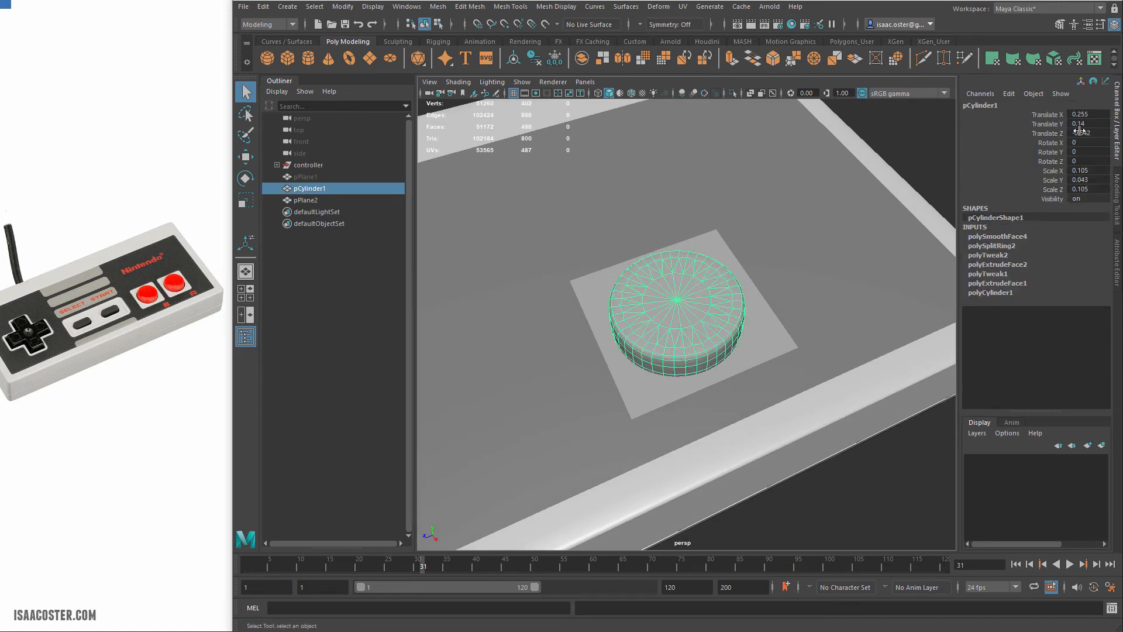
pyautogui.click(1090, 115)
pyautogui.click(762, 334)
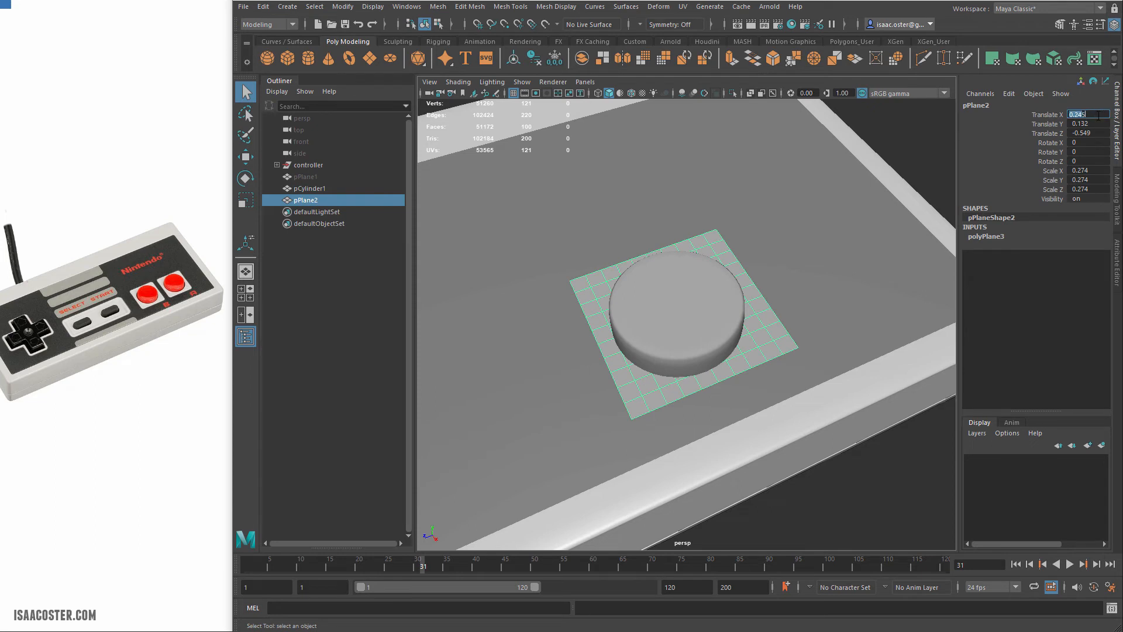
# Match the plane's Translate Y and Z to the round button's values, 0.14 and -0.542.
pyautogui.click(697, 300)
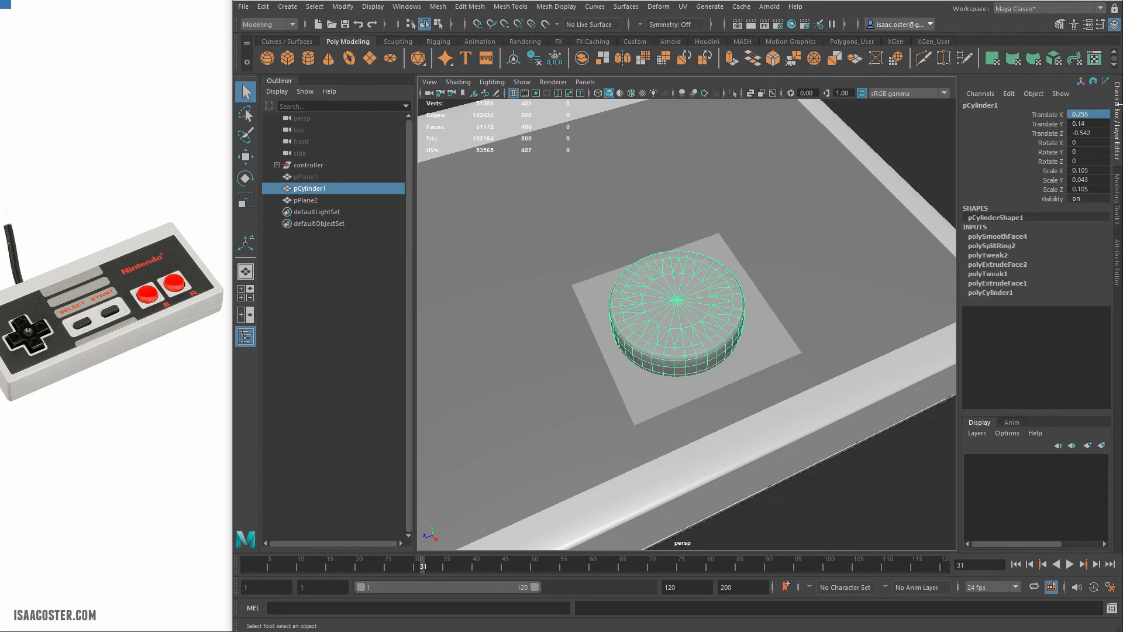
pyautogui.click(1094, 123)
pyautogui.click(756, 349)
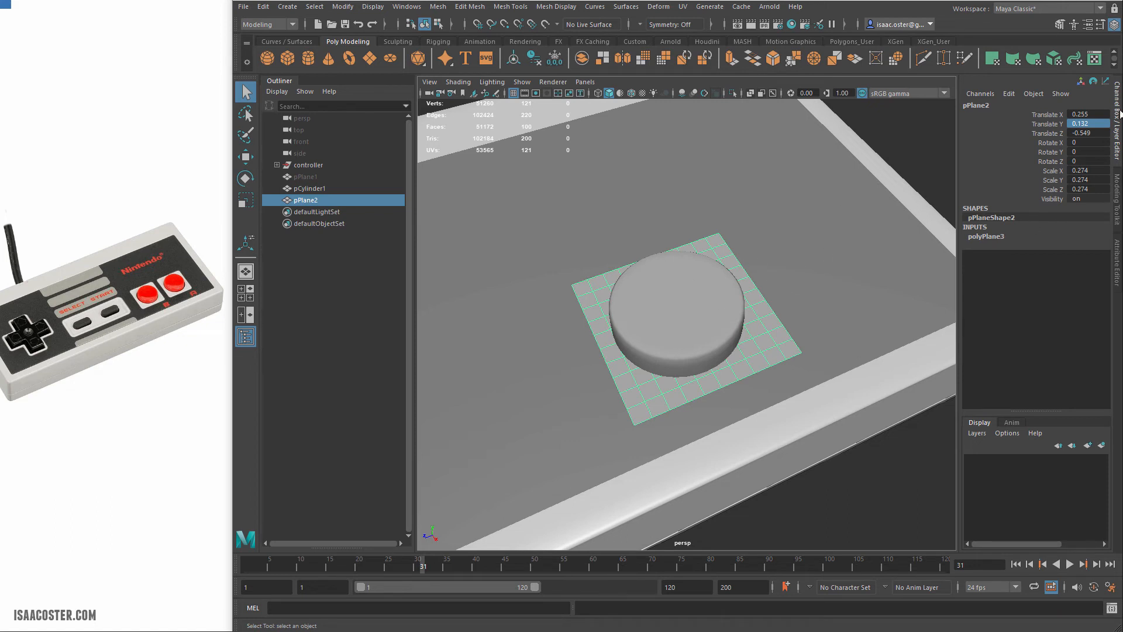
pyautogui.press('Return')
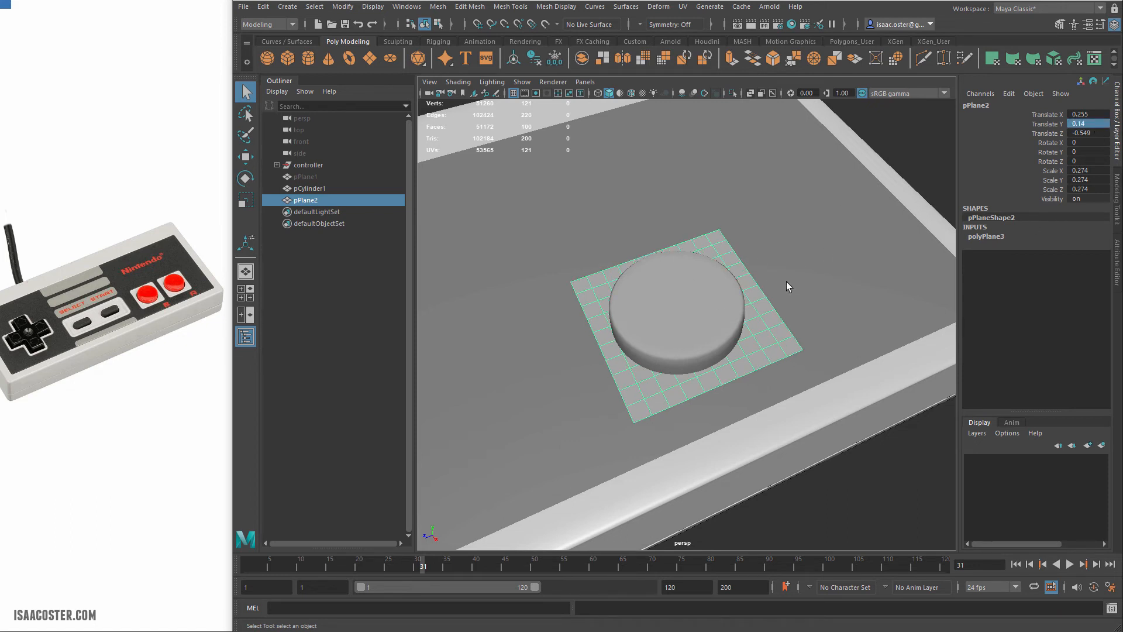
pyautogui.click(741, 299)
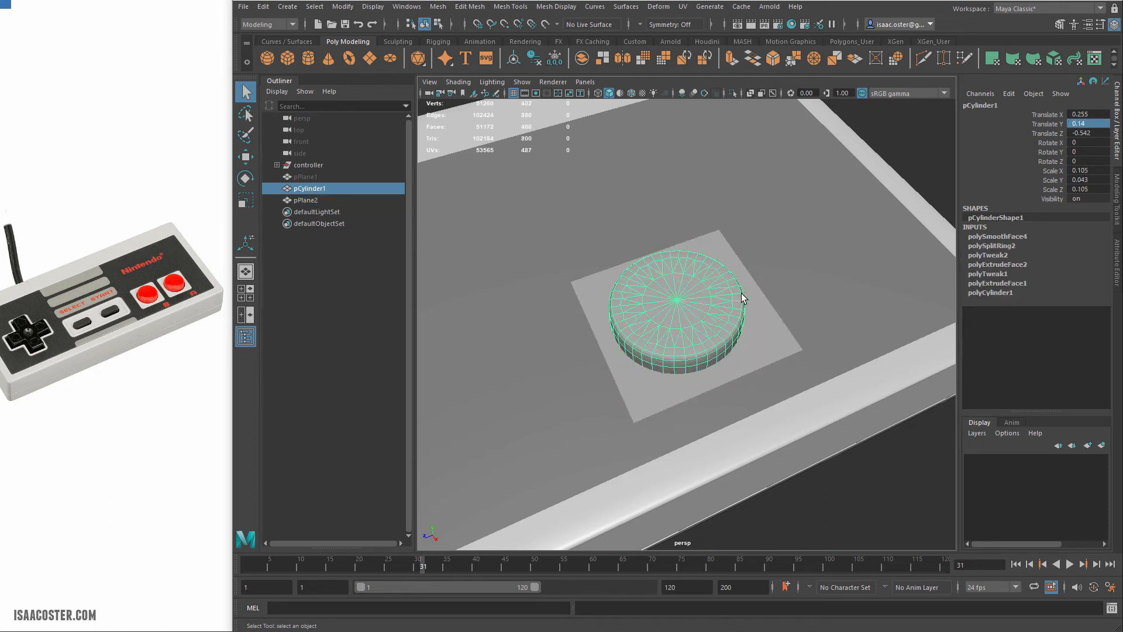
pyautogui.click(1098, 133)
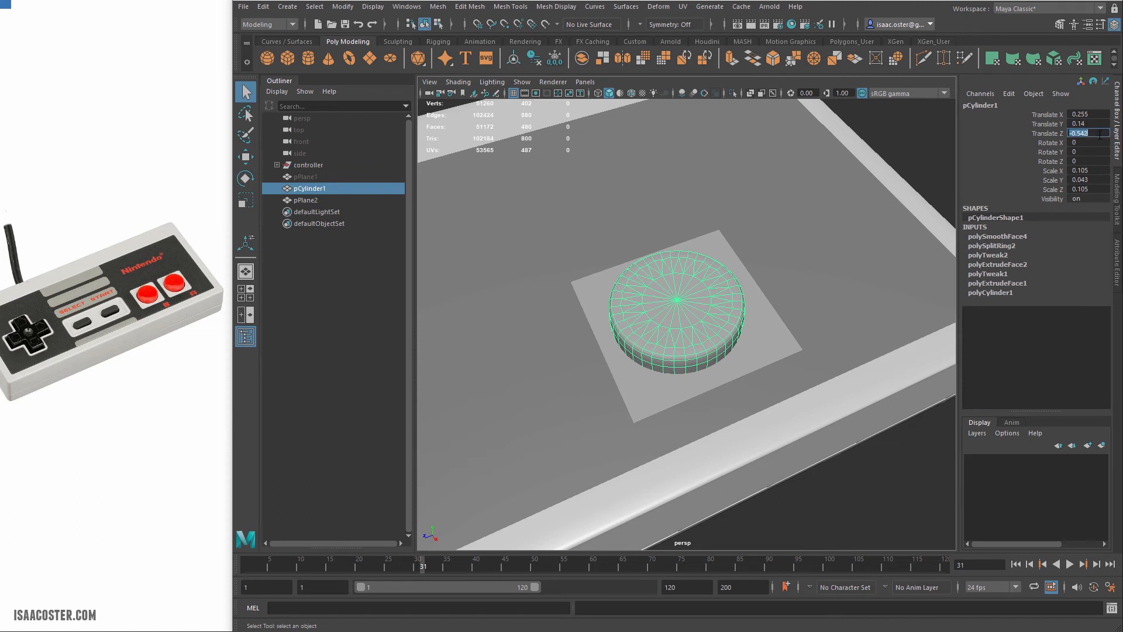
pyautogui.click(763, 331)
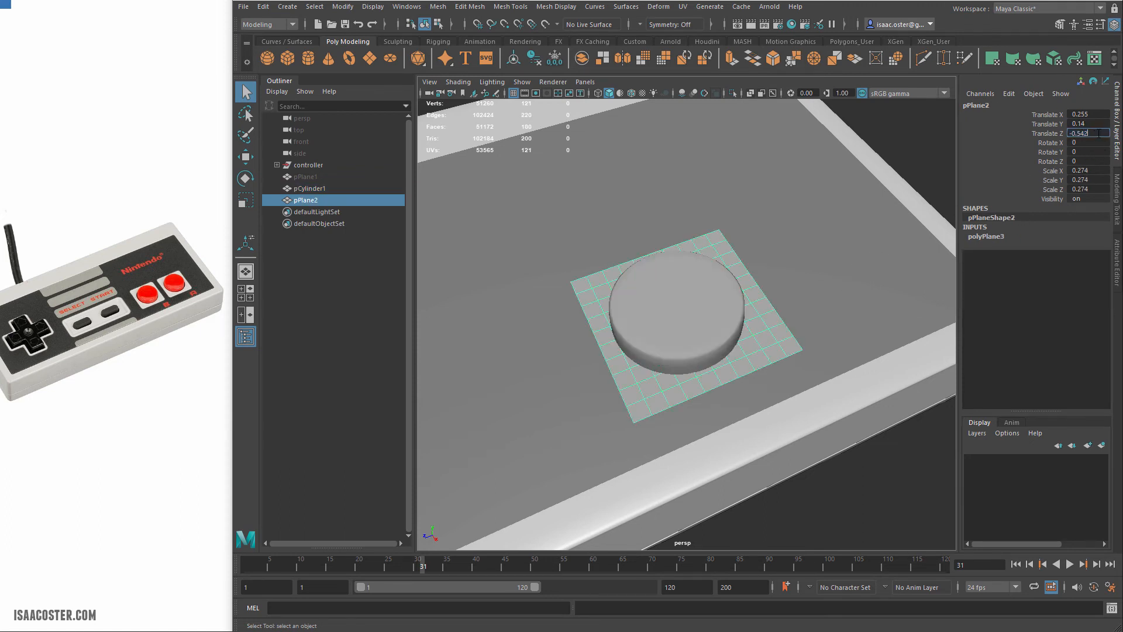
pyautogui.press('Return')
# Lower the plane toward the controller's face to a Translate Y of about 0.125.
pyautogui.keyDown('alt'); pyautogui.moveTo(713, 342); pyautogui.dragTo(726, 302); pyautogui.keyUp('alt')
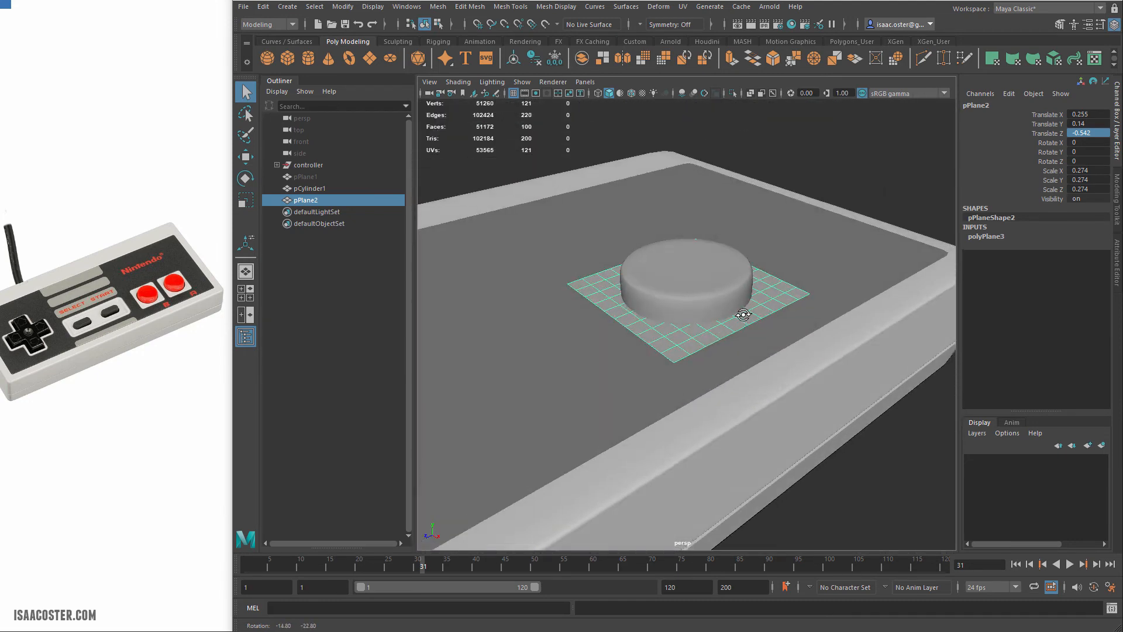
pyautogui.press('w')
pyautogui.moveTo(686, 236); pyautogui.dragTo(685, 246)
pyautogui.keyDown('alt'); pyautogui.moveTo(685, 246); pyautogui.dragTo(728, 314, button='right'); pyautogui.keyUp('alt')
pyautogui.scroll(3, 728, 314)
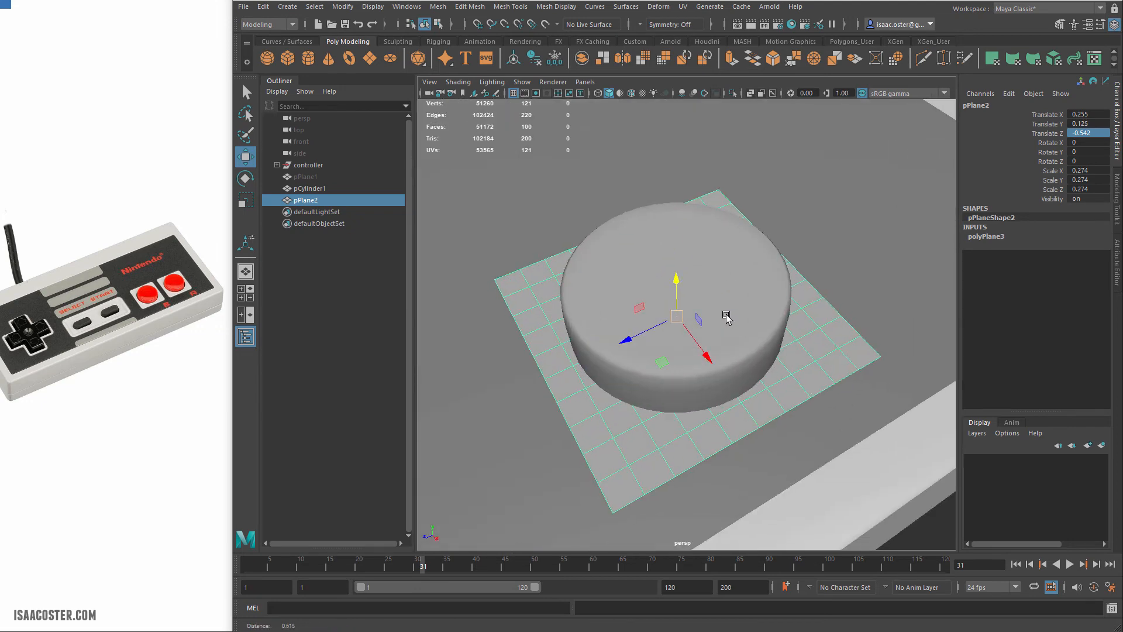
# Smooth the square plane under the round button to round its corners, and deselect it.
pyautogui.click(438, 7)
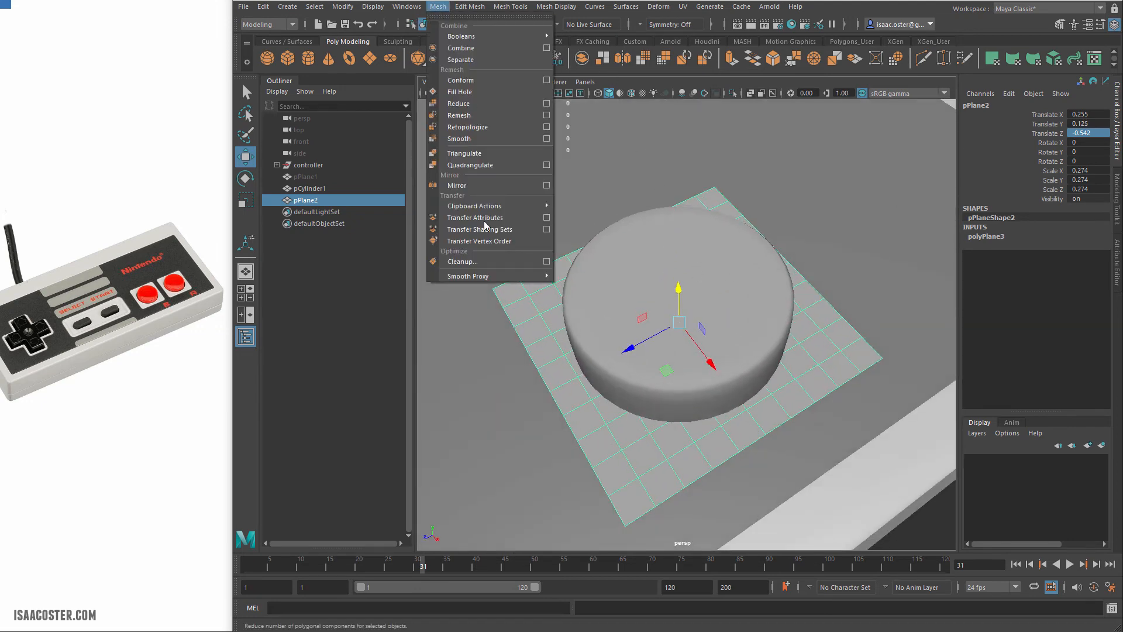
pyautogui.click(413, 7)
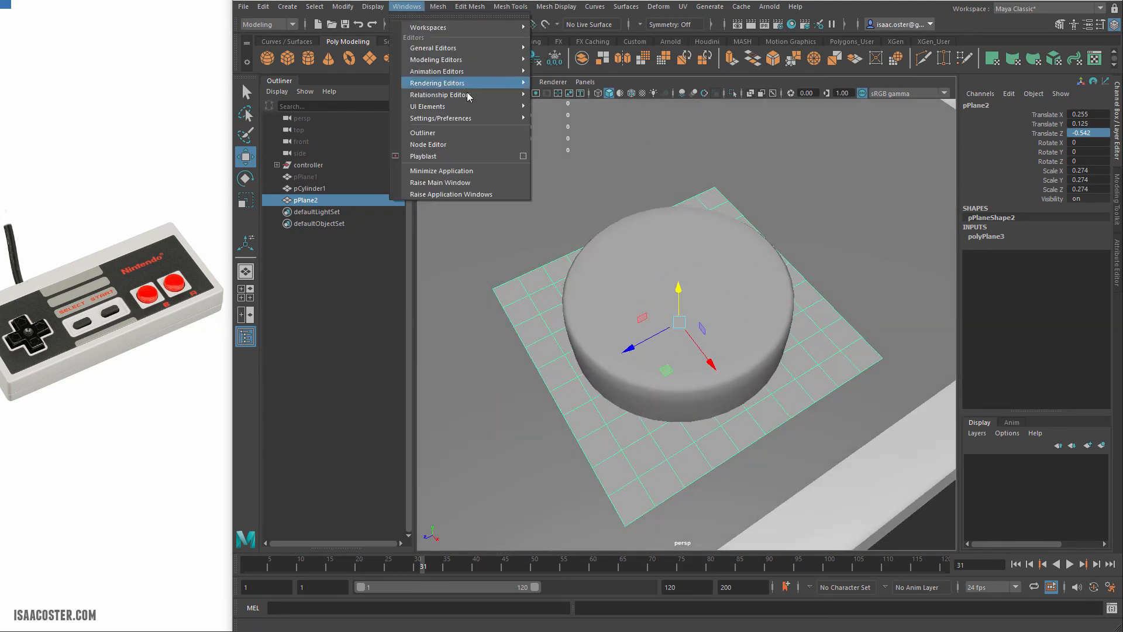
pyautogui.moveTo(435, 11)
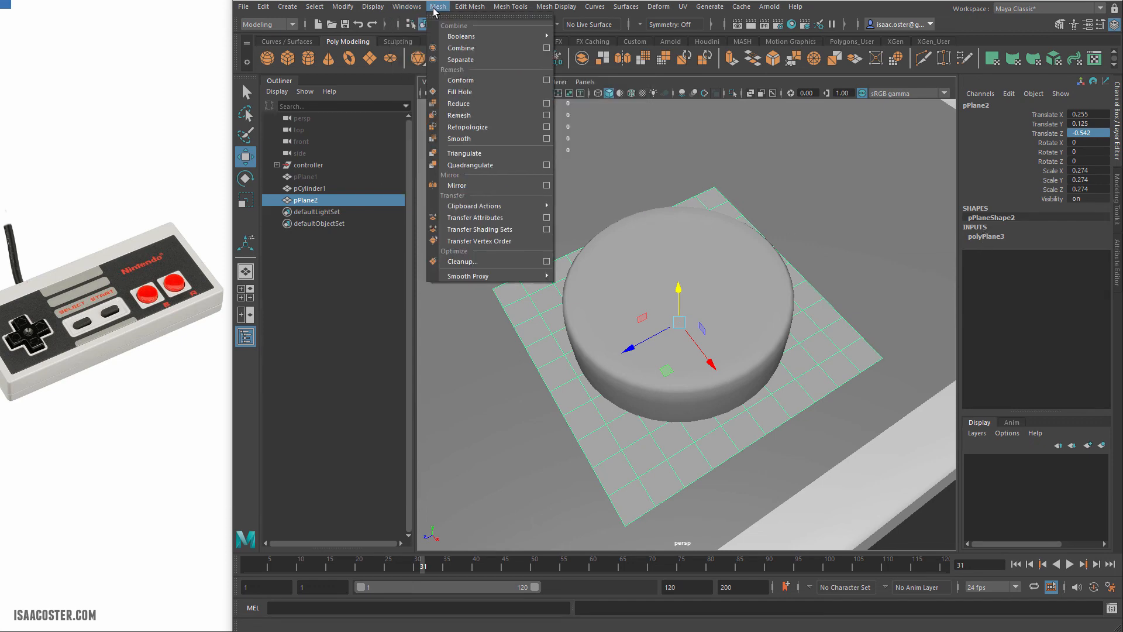
pyautogui.click(462, 139)
pyautogui.keyDown('alt'); pyautogui.moveTo(548, 395); pyautogui.dragTo(541, 406); pyautogui.keyUp('alt')
pyautogui.keyDown('alt'); pyautogui.moveTo(561, 353); pyautogui.dragTo(511, 361); pyautogui.keyUp('alt')
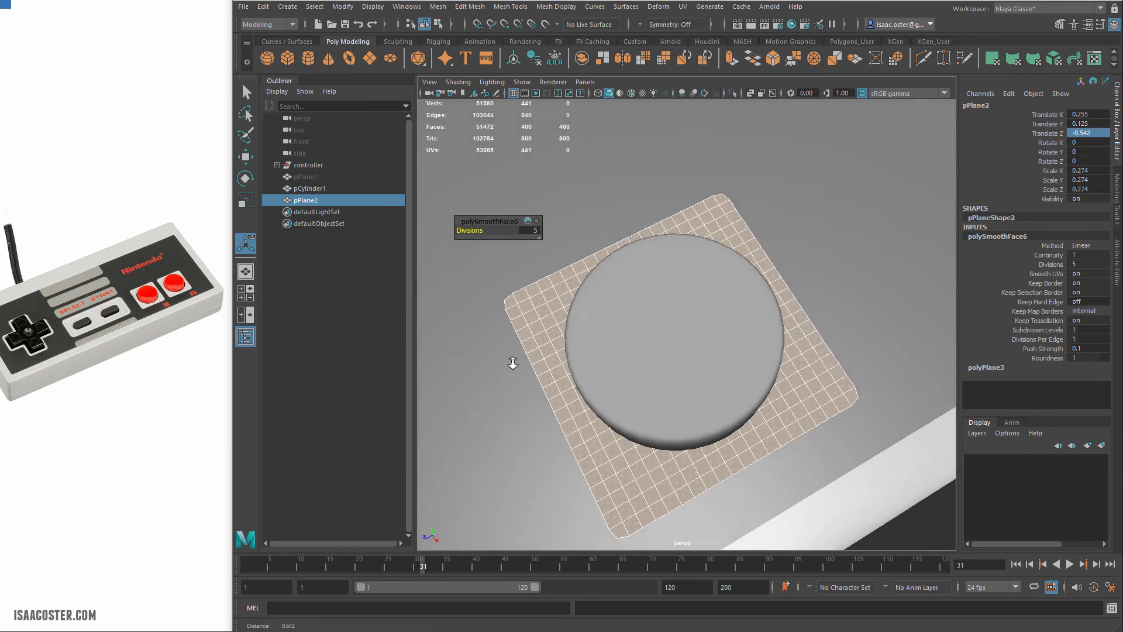
pyautogui.scroll(-5, 511, 361)
pyautogui.click(913, 174)
pyautogui.keyDown('alt'); pyautogui.moveTo(914, 175); pyautogui.dragTo(909, 138); pyautogui.keyUp('alt')
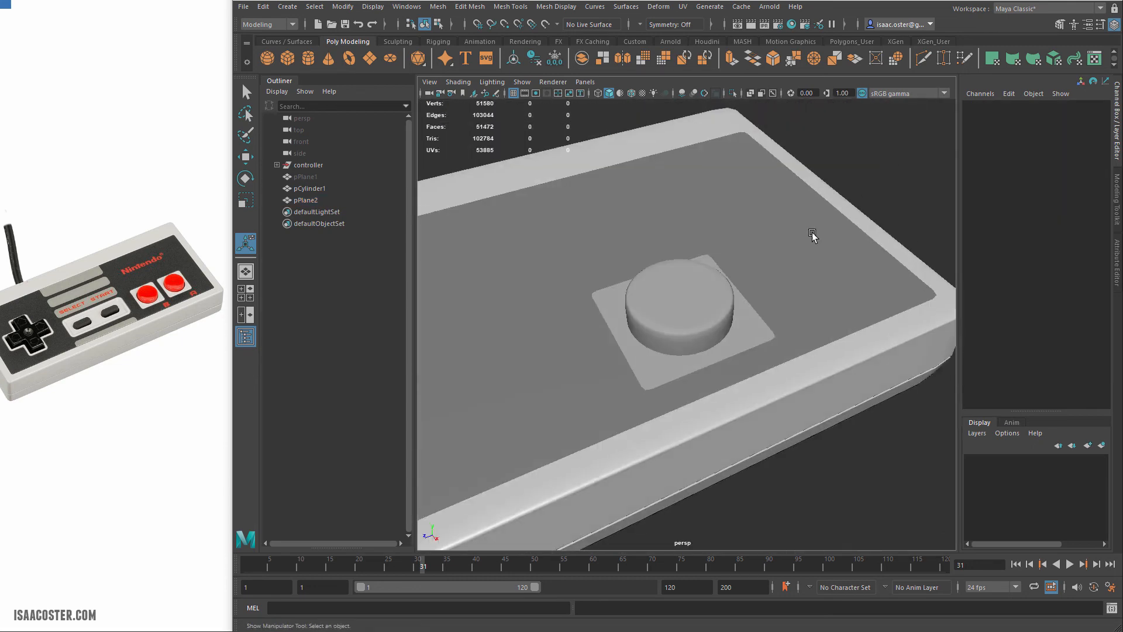
# Assign the base1 material to the square plane under the round button.
pyautogui.click(747, 326)
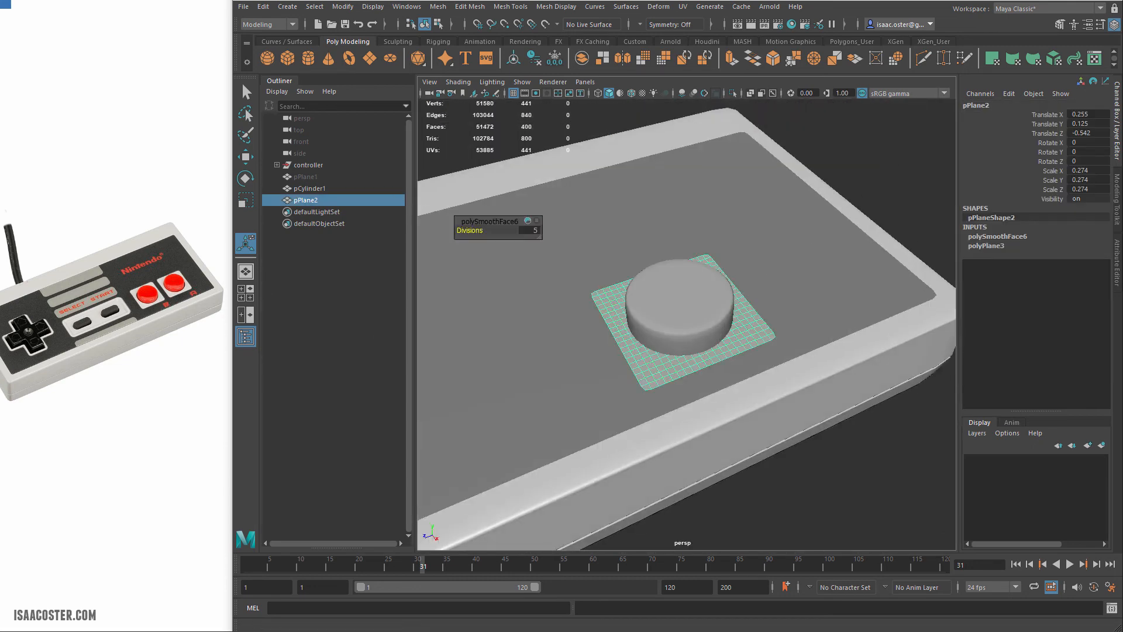
pyautogui.click(791, 24)
pyautogui.moveTo(433, 284); pyautogui.dragTo(435, 255, button='right')
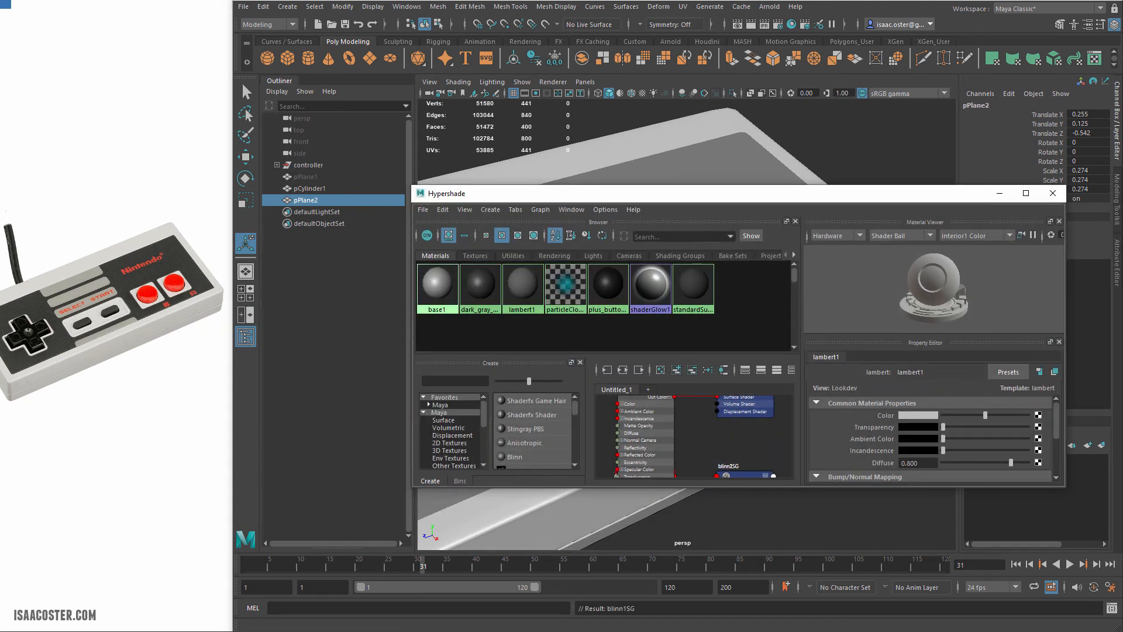
# Create a new Blinn material in the Hypershade, name it red_button and set its color to pure red.
pyautogui.click(515, 456)
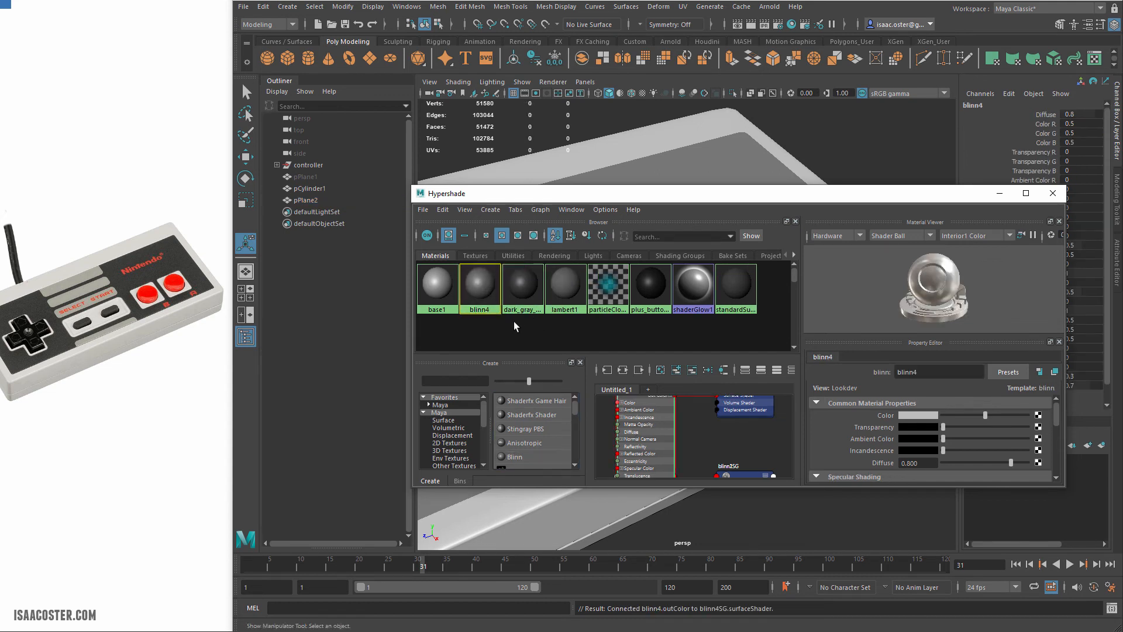
pyautogui.moveTo(922, 375); pyautogui.dragTo(760, 379)
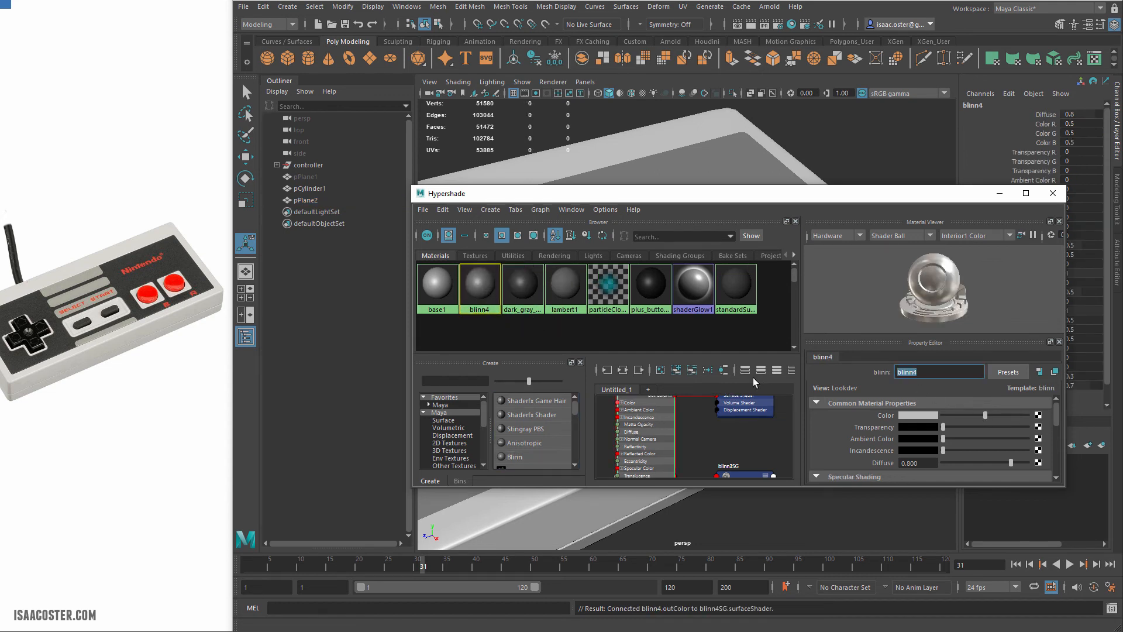
pyautogui.write('red button')
pyautogui.press('Return')
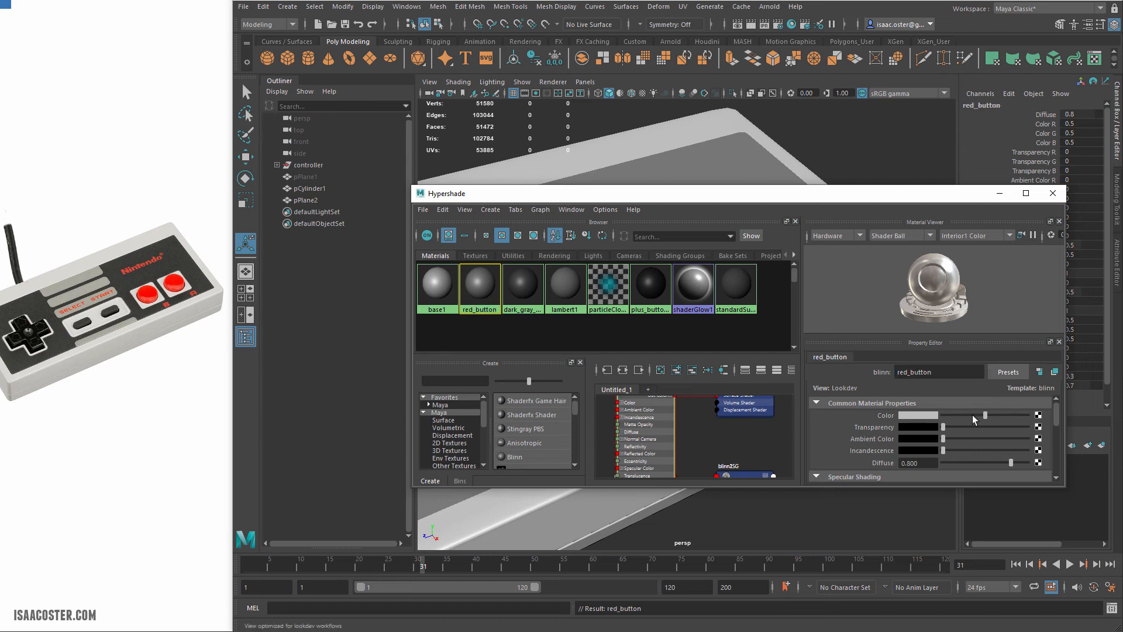
pyautogui.click(921, 416)
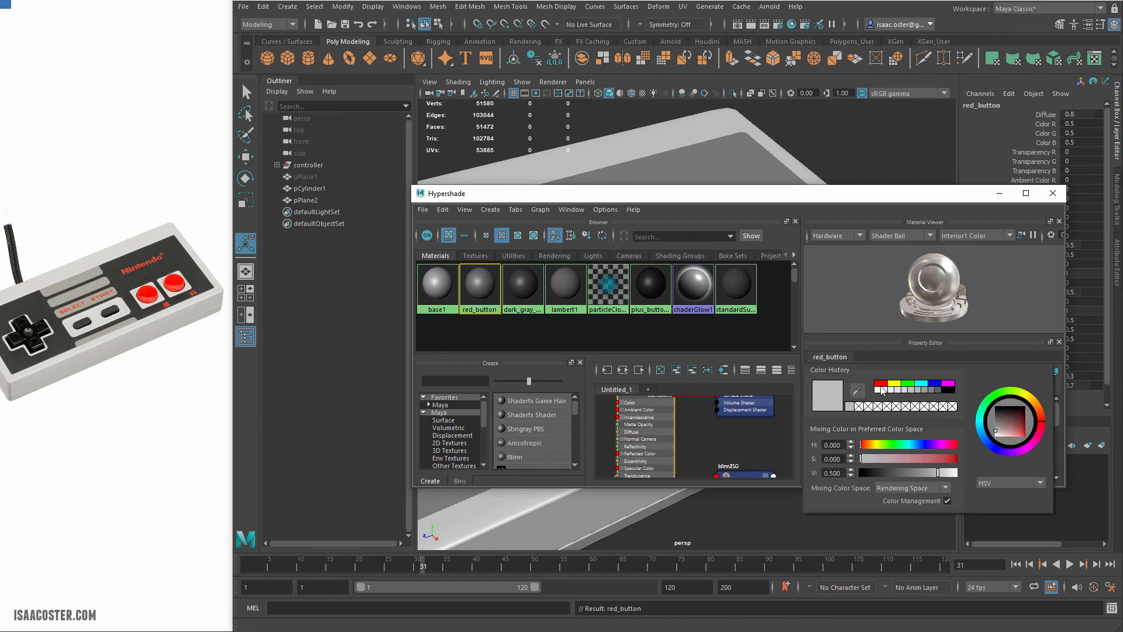
pyautogui.click(881, 384)
pyautogui.click(1052, 193)
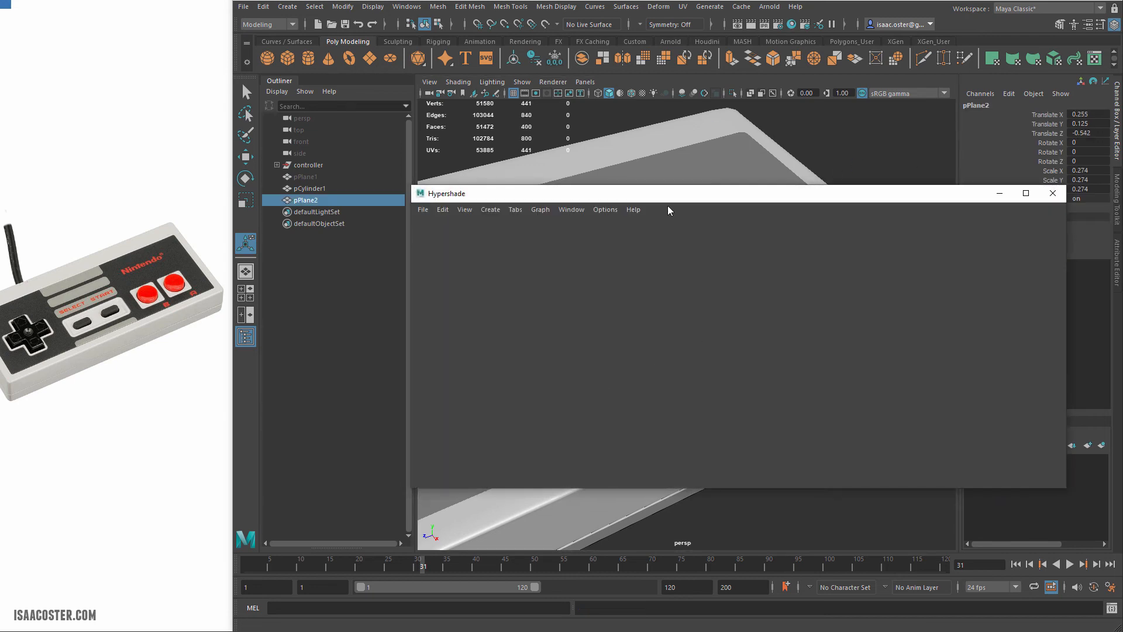
pyautogui.moveTo(531, 200); pyautogui.dragTo(479, 192)
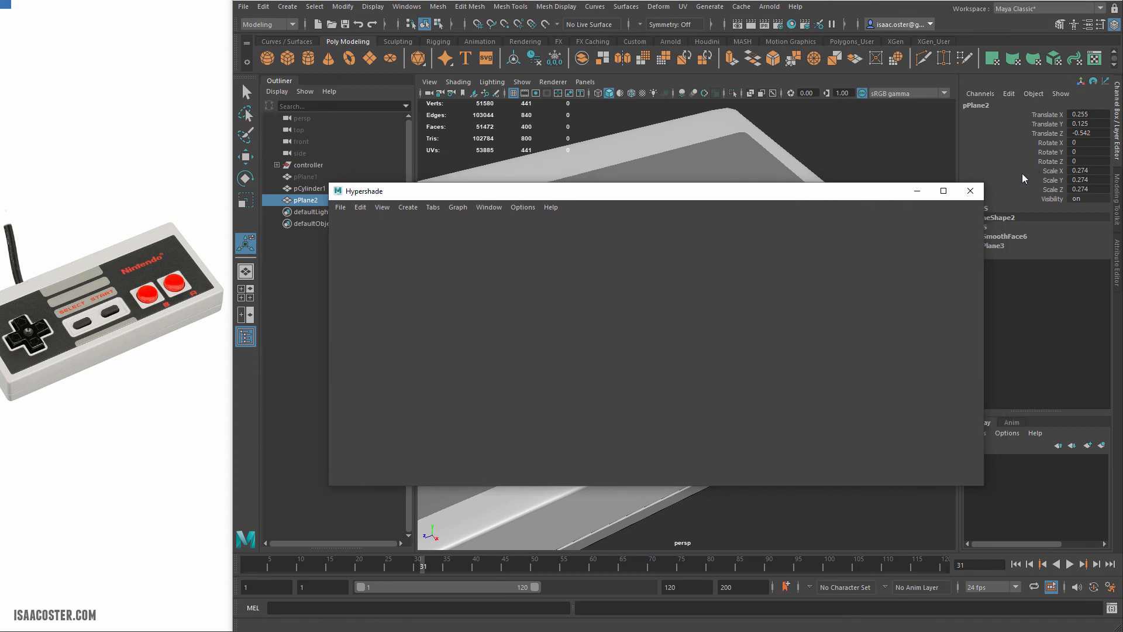
pyautogui.click(970, 190)
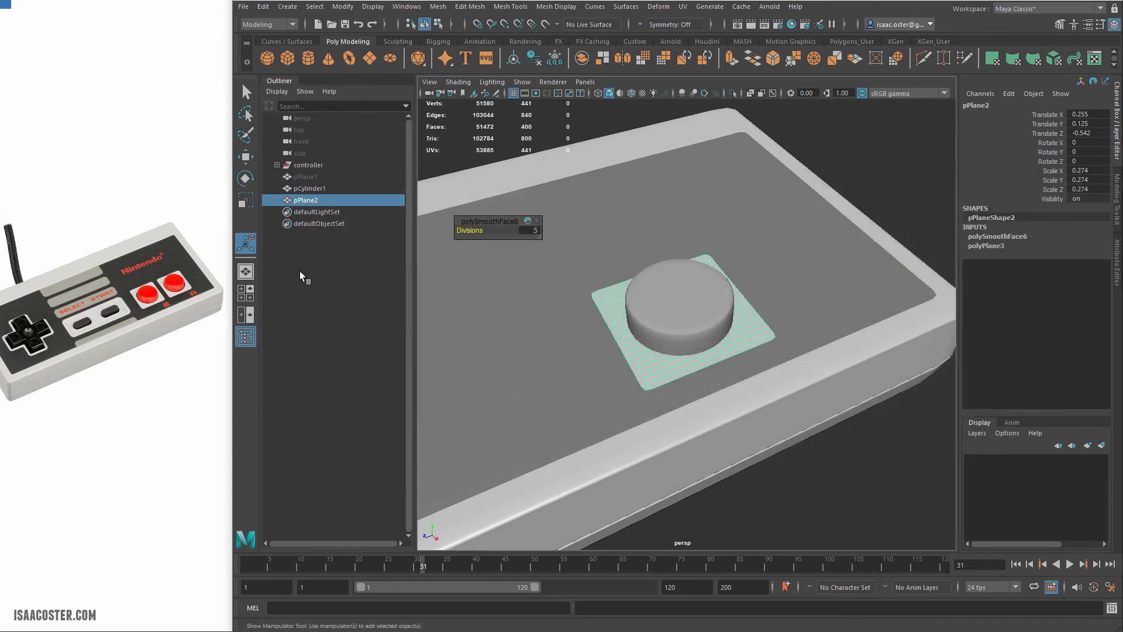
pyautogui.click(791, 24)
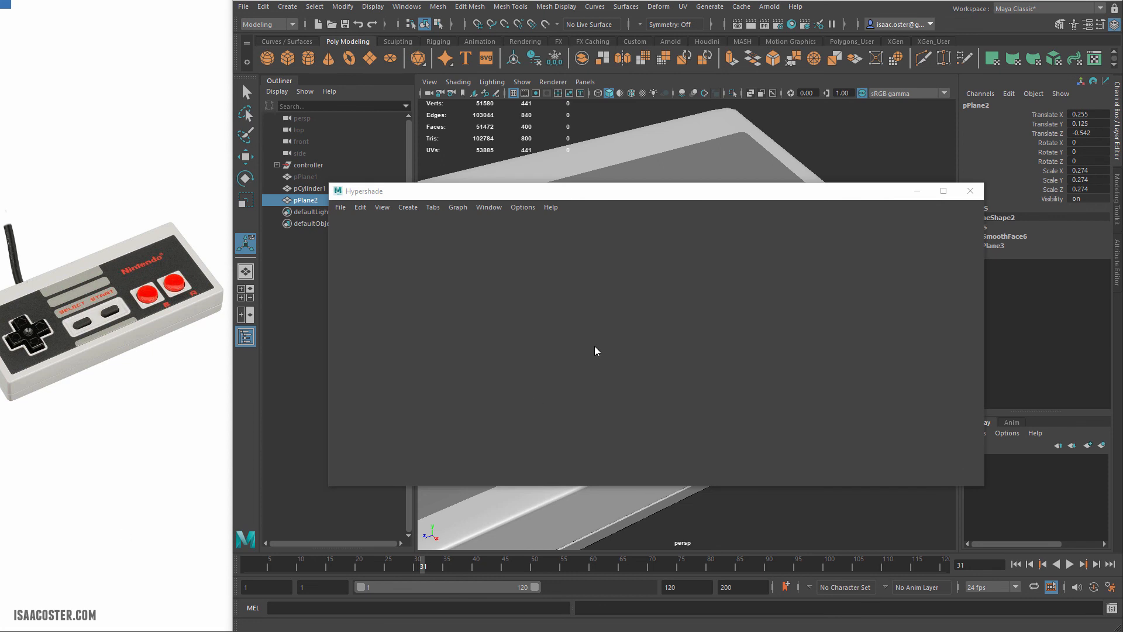
pyautogui.moveTo(682, 193); pyautogui.dragTo(637, 106)
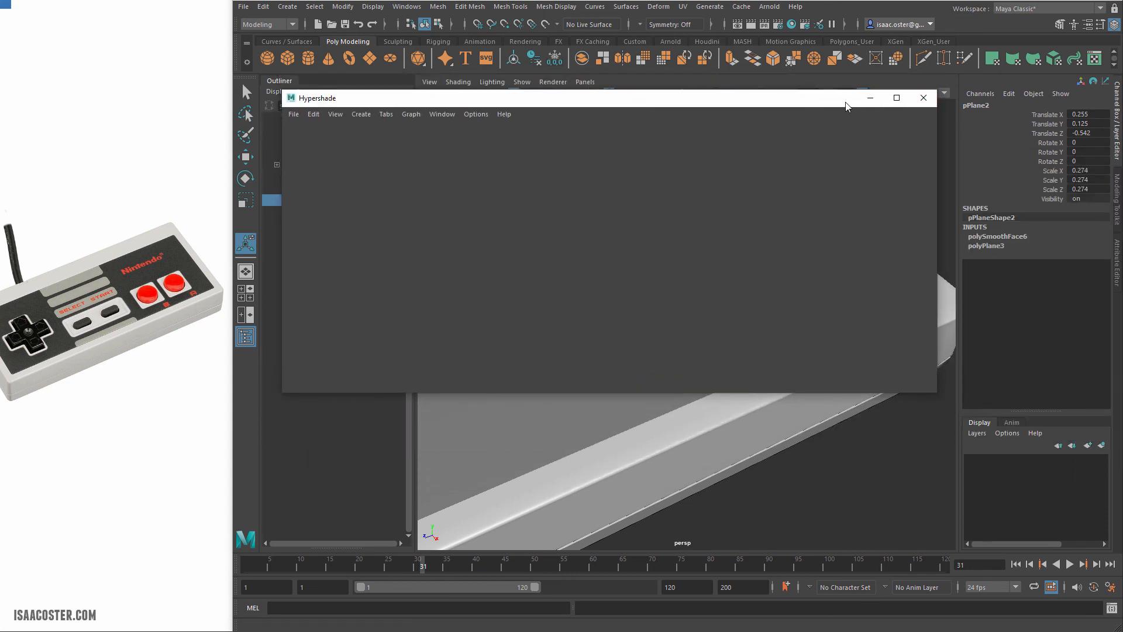
pyautogui.moveTo(844, 102); pyautogui.dragTo(904, 118)
pyautogui.click(984, 114)
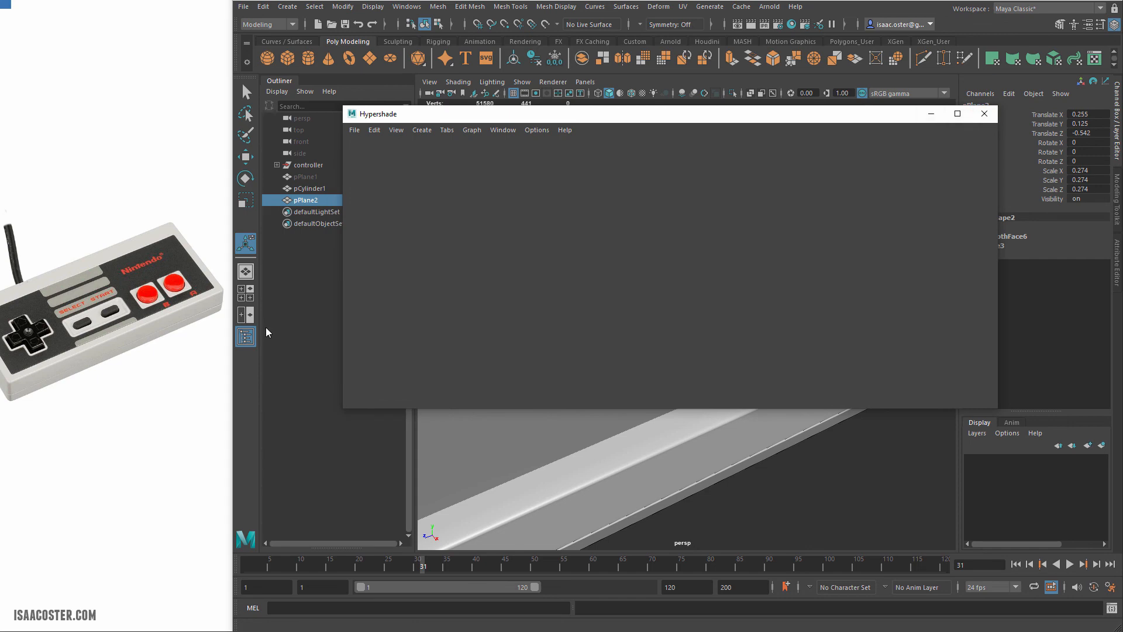
# Deselect the square plane under the round button and view the whole controller from above at an angle.
pyautogui.keyDown('alt'); pyautogui.moveTo(649, 285); pyautogui.dragTo(592, 321); pyautogui.keyUp('alt')
pyautogui.click(661, 339)
pyautogui.keyDown('alt'); pyautogui.moveTo(614, 381); pyautogui.dragTo(682, 460); pyautogui.keyUp('alt')
pyautogui.click(652, 481)
pyautogui.keyDown('alt'); pyautogui.moveTo(681, 460); pyautogui.dragTo(594, 451, button='right'); pyautogui.keyUp('alt')
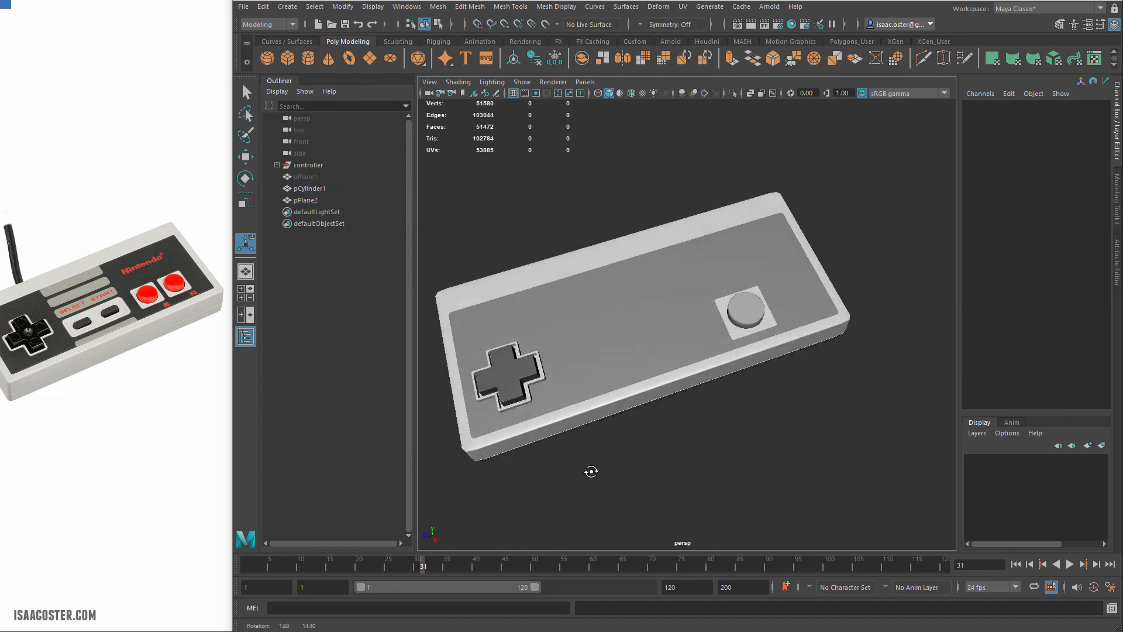